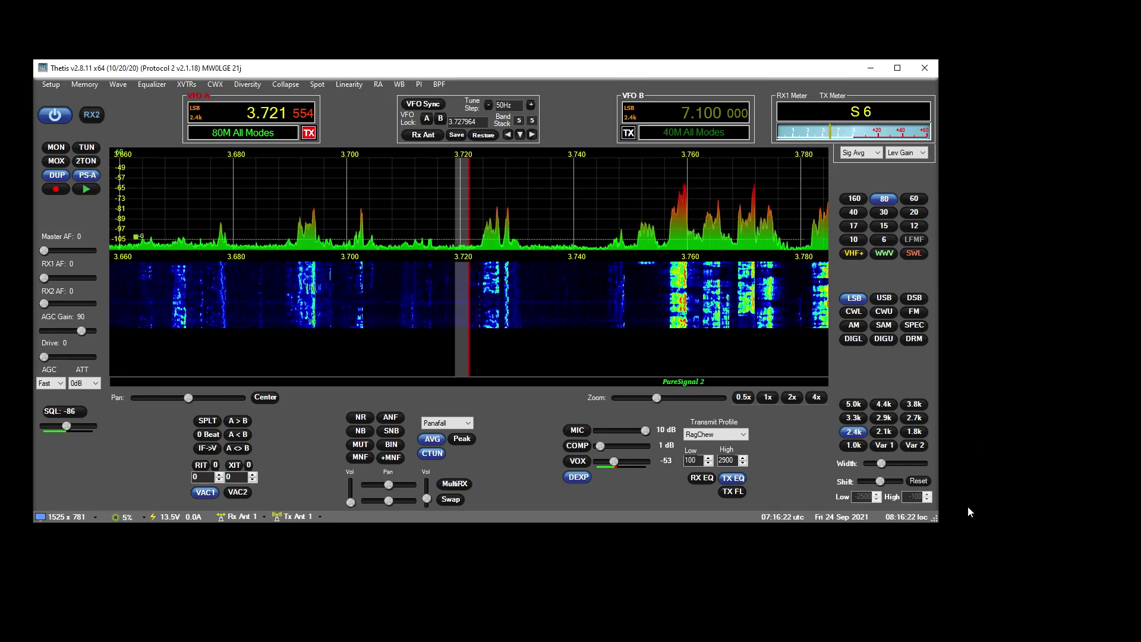
# Bring up the 21a_changes notes in Notepad++ and move the window down so the Thetis spectrum display stays visible.
pyautogui.press('super+s')
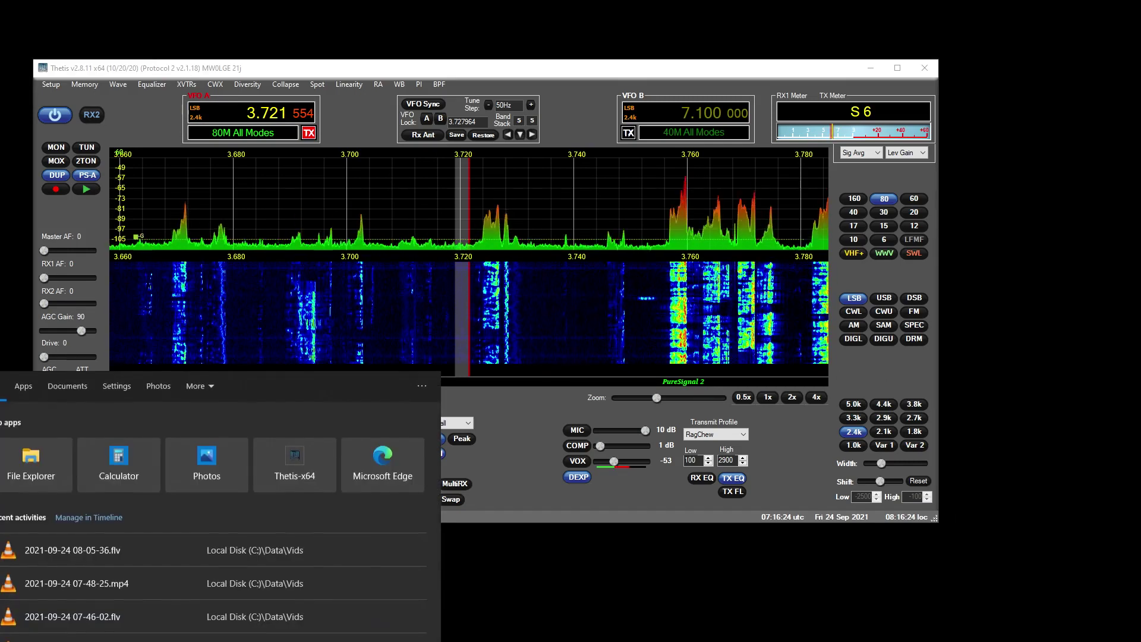
pyautogui.write('notepad')
pyautogui.press('Return')
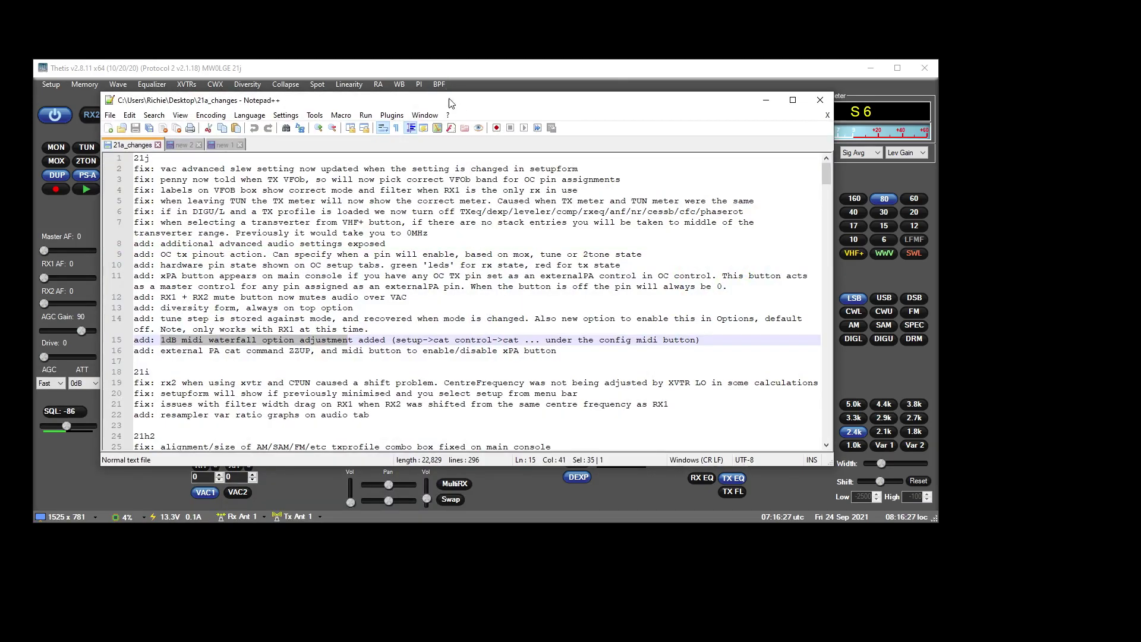
pyautogui.moveTo(450, 103); pyautogui.dragTo(513, 496)
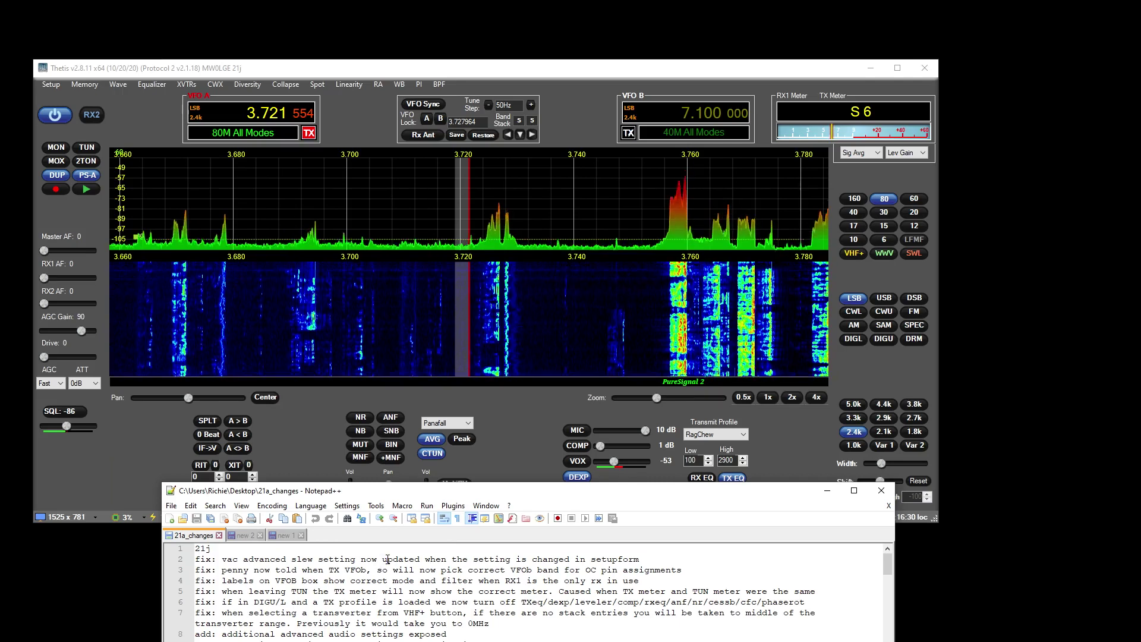
pyautogui.click(365, 559)
# Open the advanced VAC resampler settings under Audio in Setup and read the tooltip for Prop Feedback Max.
pyautogui.click(56, 84)
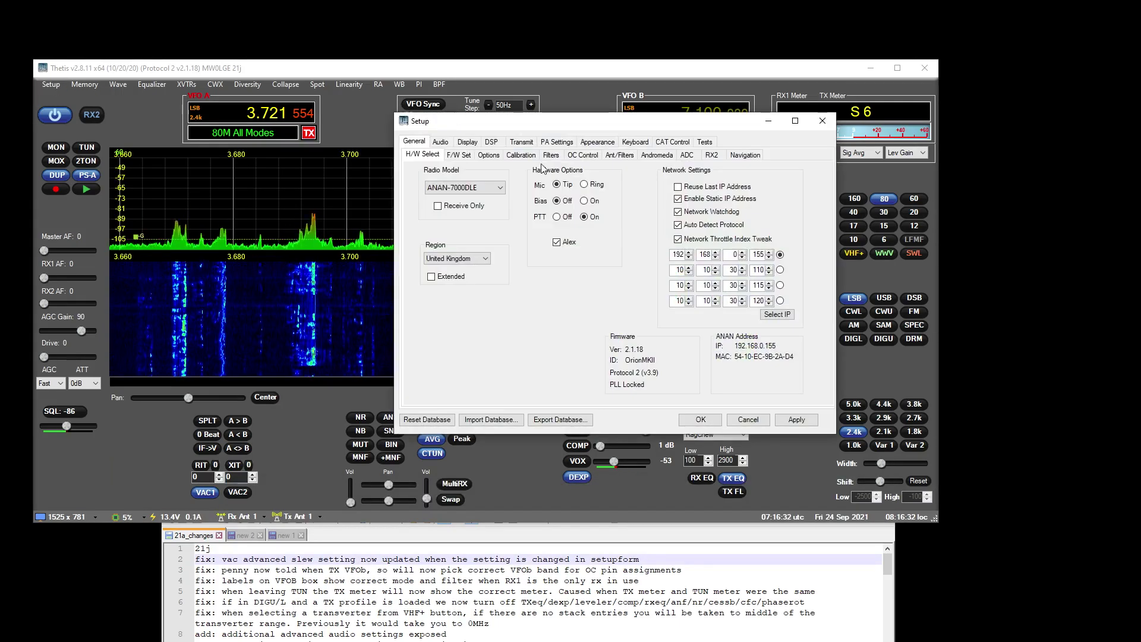
pyautogui.click(444, 143)
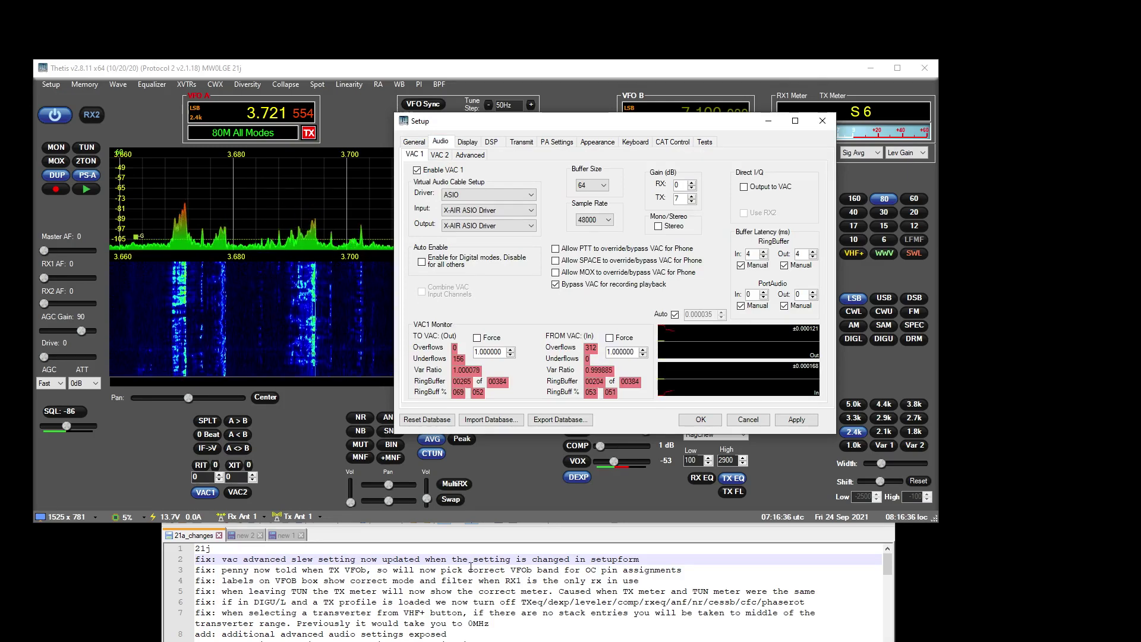
pyautogui.click(469, 155)
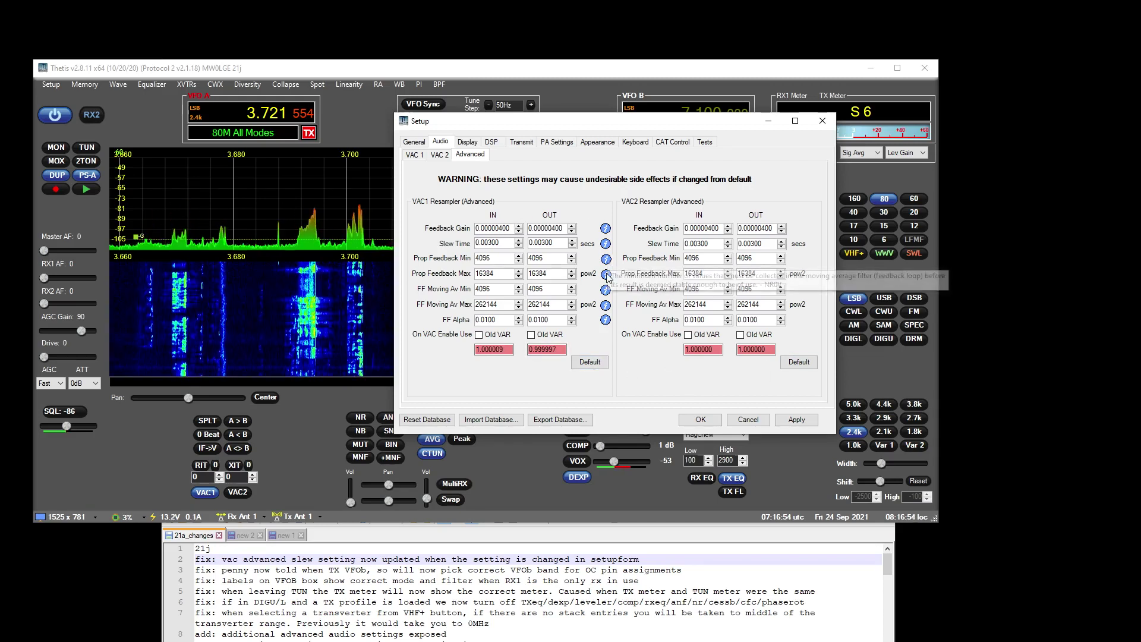
pyautogui.moveTo(607, 276)
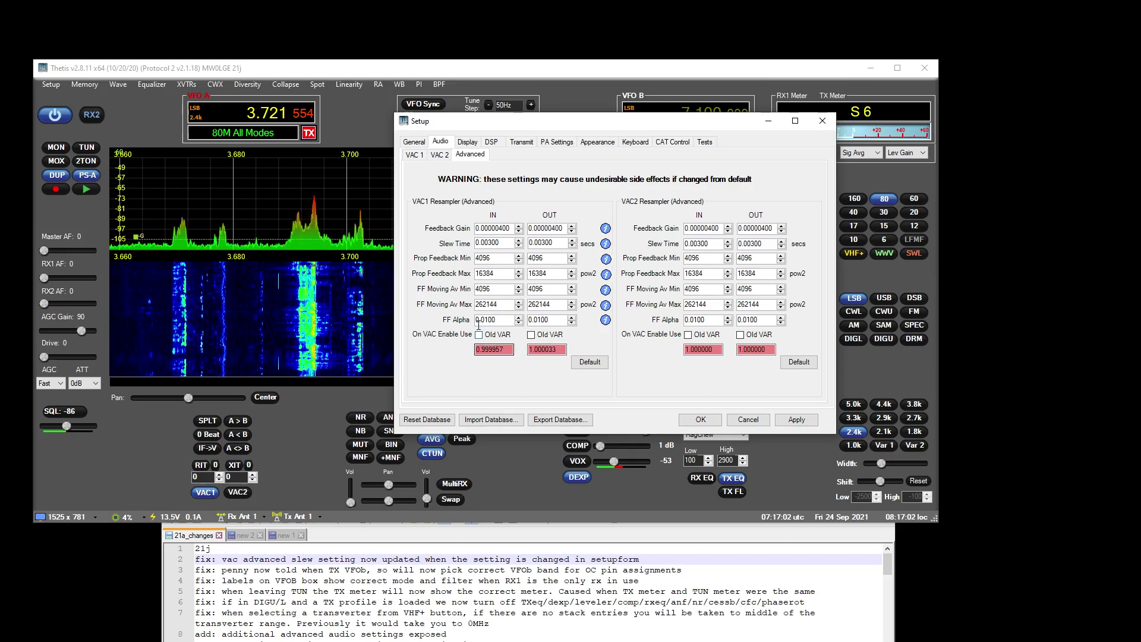
# Compare the VAC 1 monitor and ratio graphs with the advanced resampler settings, and close Setup.
pyautogui.click(415, 156)
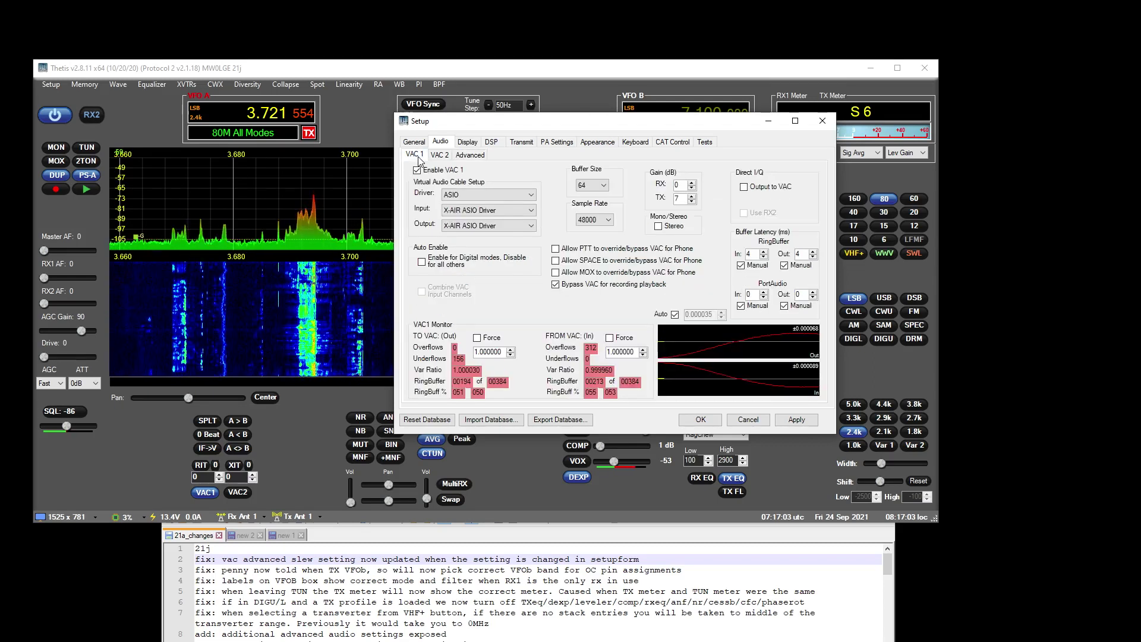
pyautogui.click(471, 155)
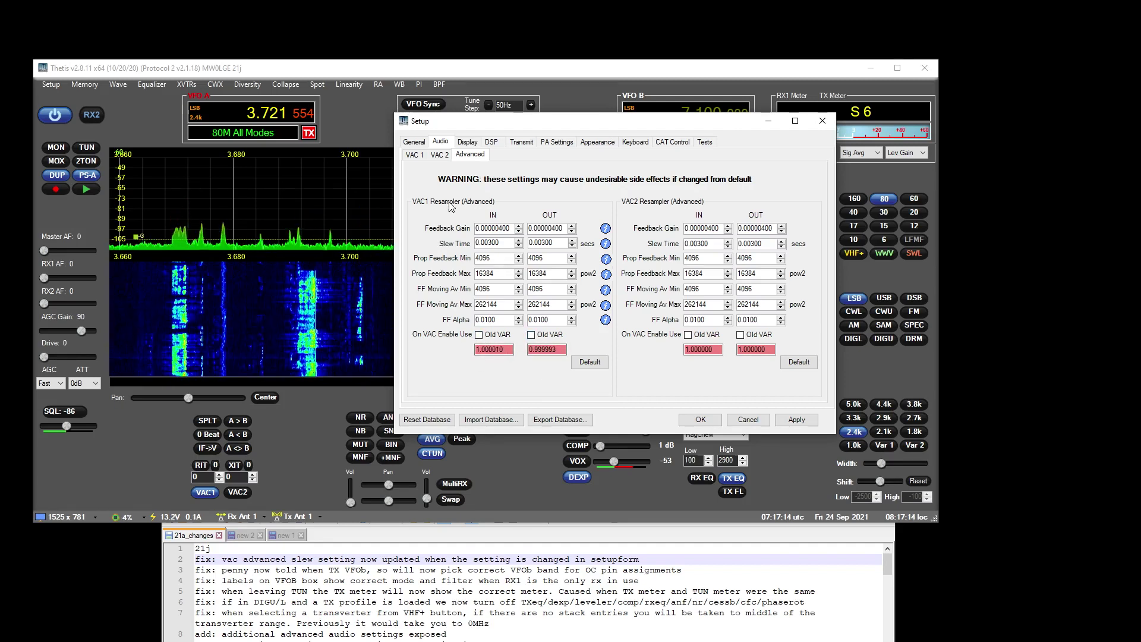
pyautogui.click(421, 156)
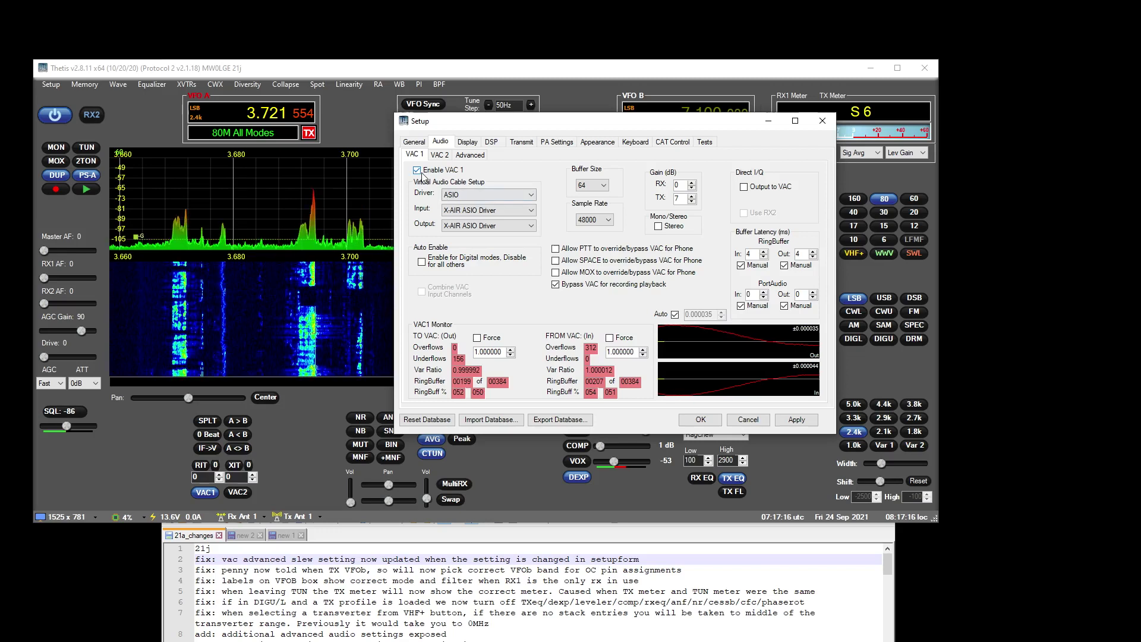
pyautogui.click(471, 156)
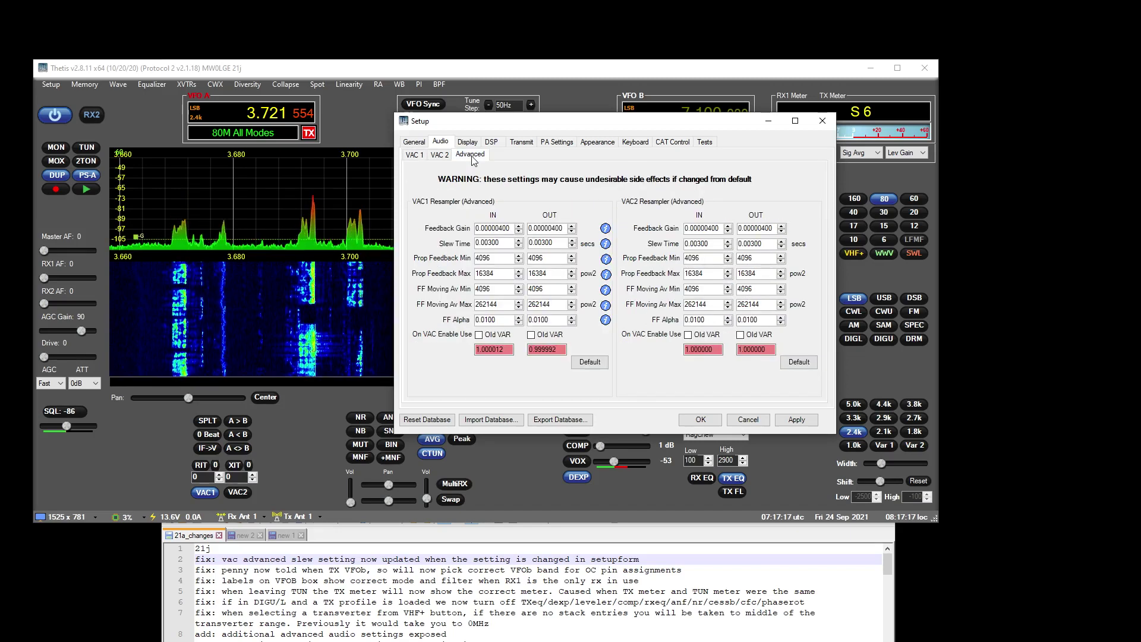
pyautogui.click(823, 122)
# Go to the VFO B band fix on line 3 of the notes and open the OC Control pin settings in Setup, clear of VFO B.
pyautogui.click(543, 569)
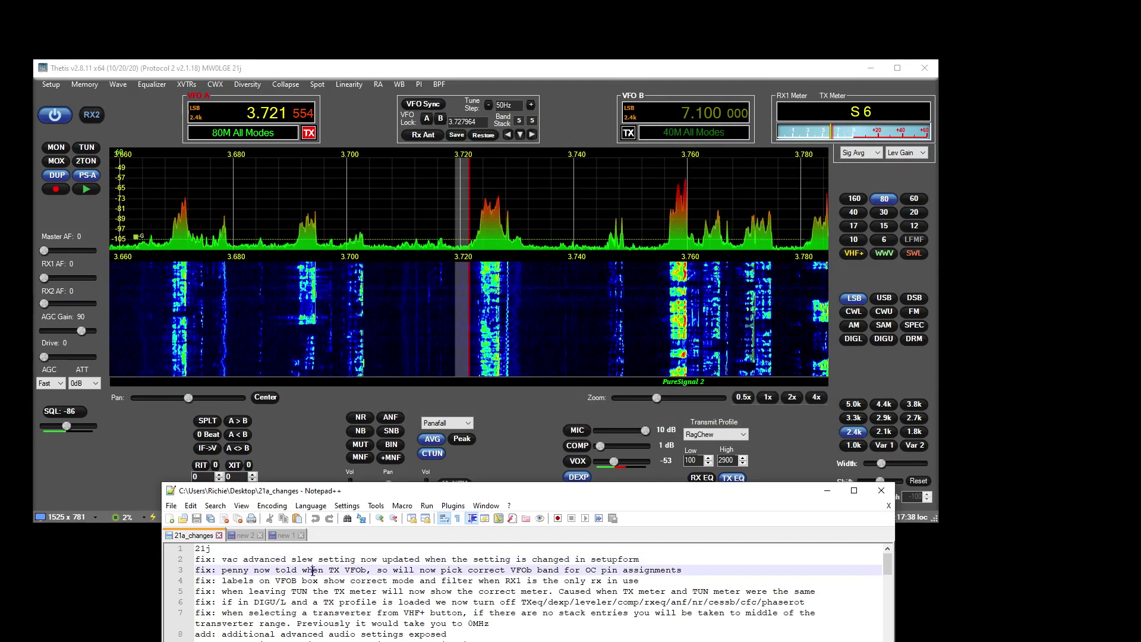
pyautogui.click(51, 84)
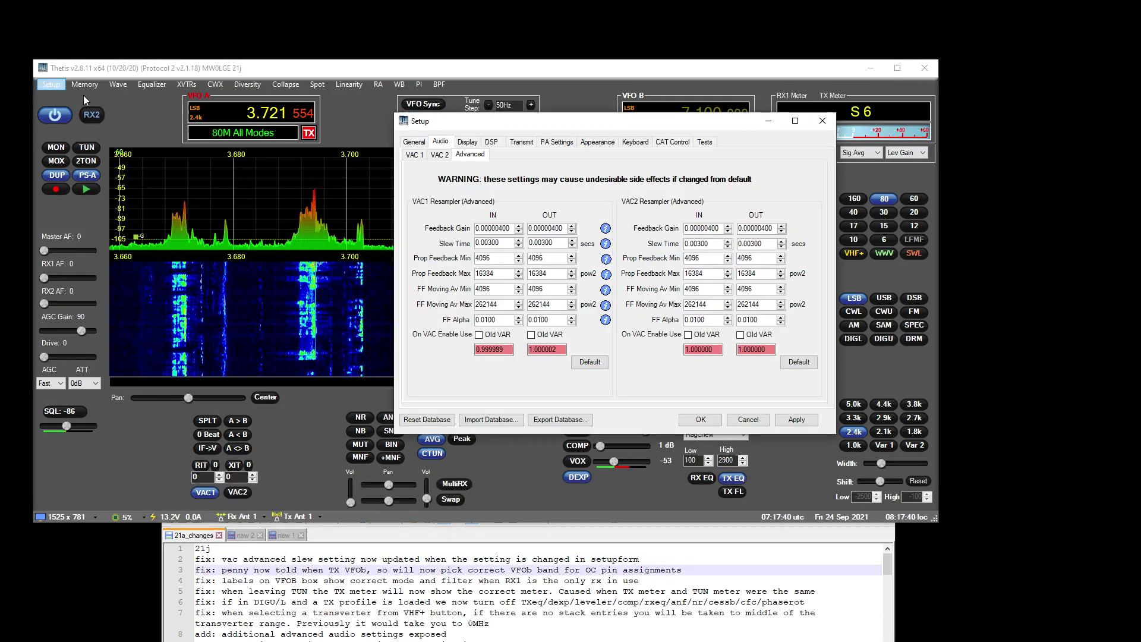
pyautogui.click(416, 142)
pyautogui.click(585, 155)
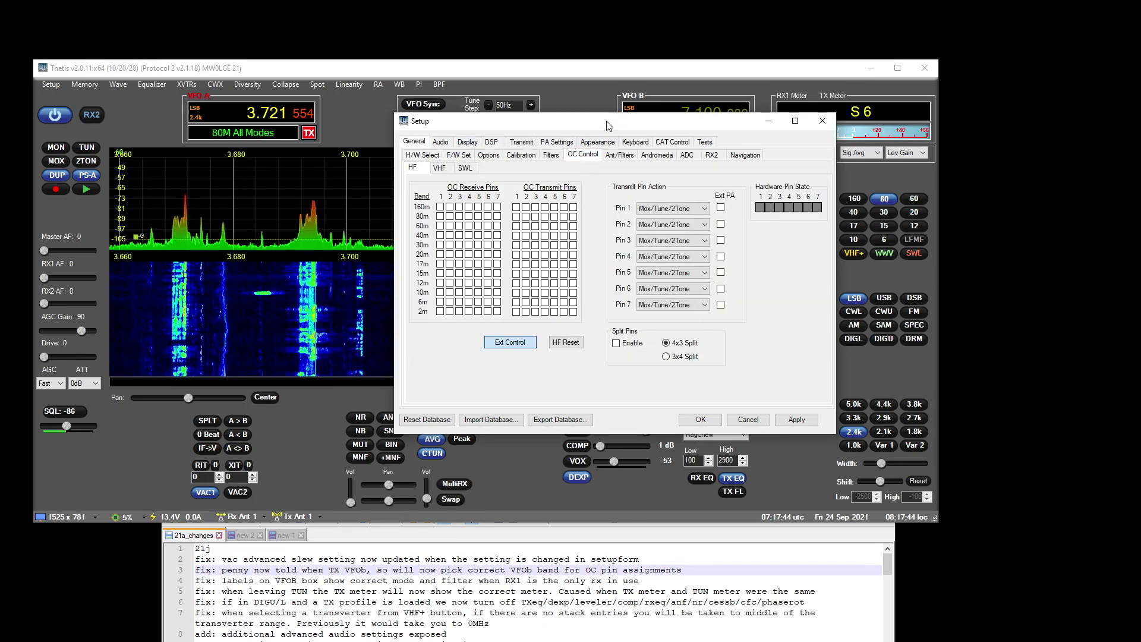
pyautogui.moveTo(606, 125); pyautogui.dragTo(480, 186)
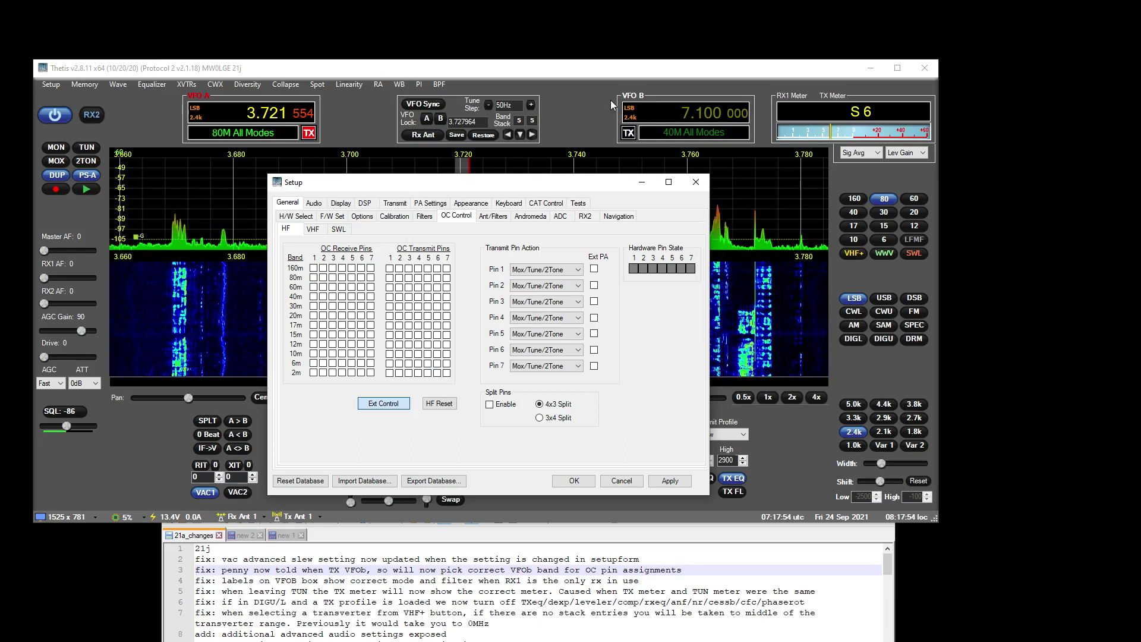
# Switch transmit to VFO B, review the OC Control pin settings, and return transmit to VFO A.
pyautogui.click(629, 133)
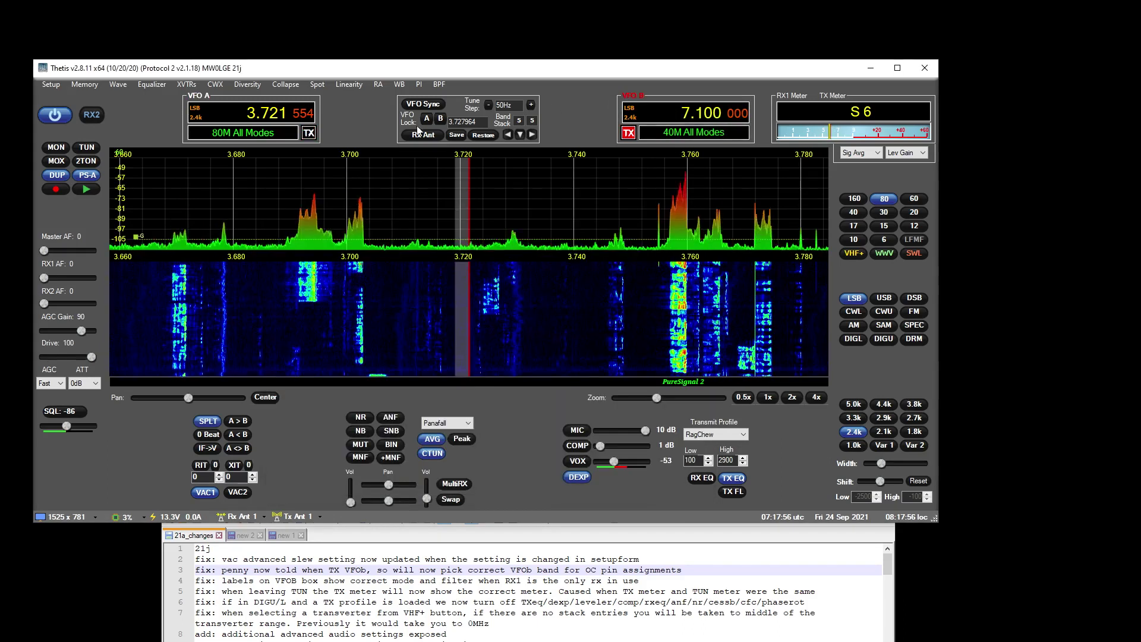
pyautogui.click(59, 87)
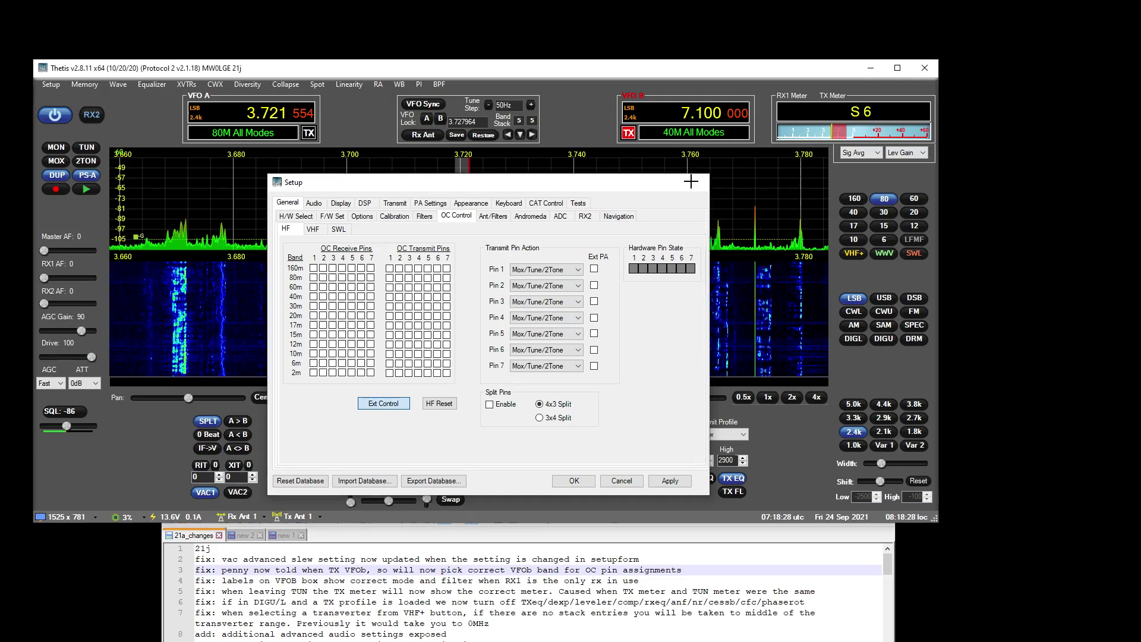
pyautogui.click(696, 182)
pyautogui.click(310, 133)
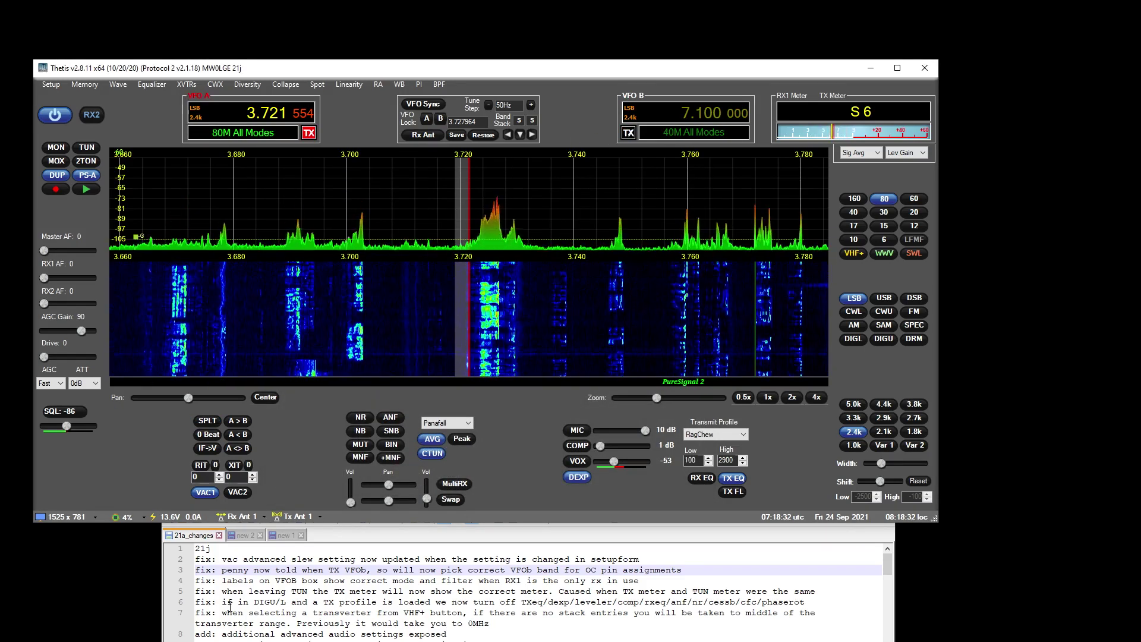
# Go to the VFO B label fix on line 4 of the notes and review the Small mode/filter on VFOs option in the Display settings.
pyautogui.click(269, 591)
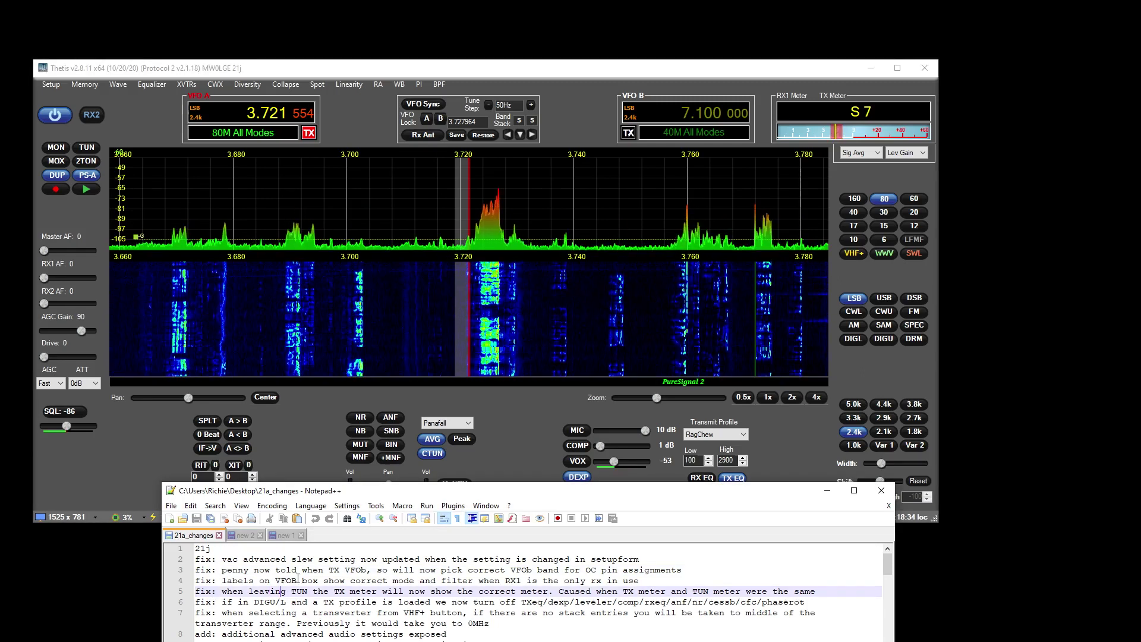
pyautogui.press('Up')
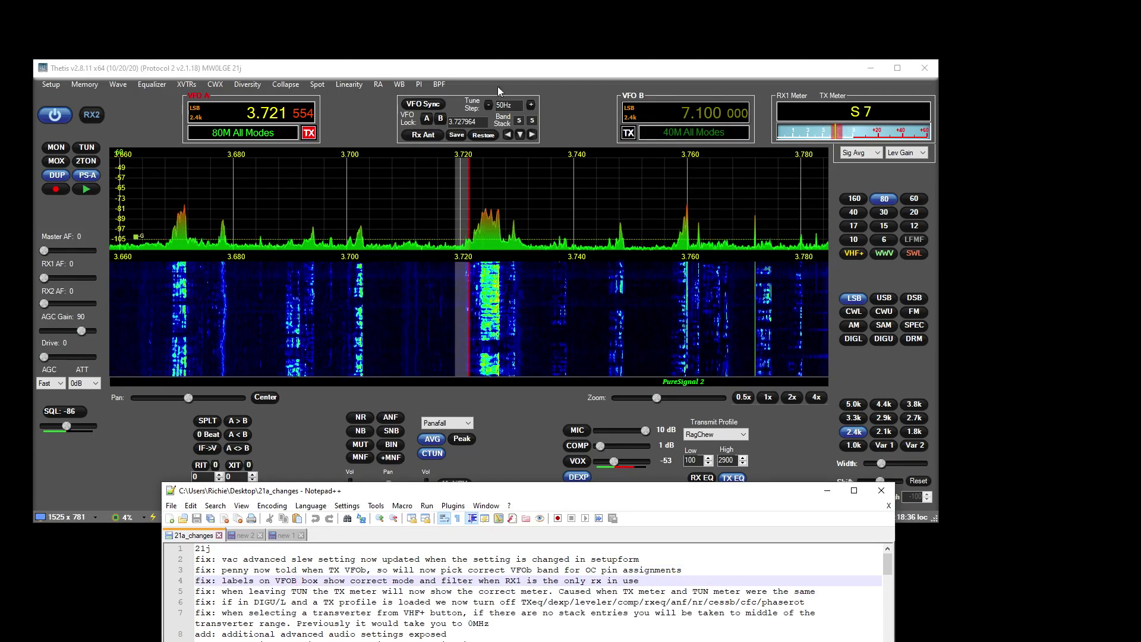
pyautogui.click(442, 121)
pyautogui.click(341, 203)
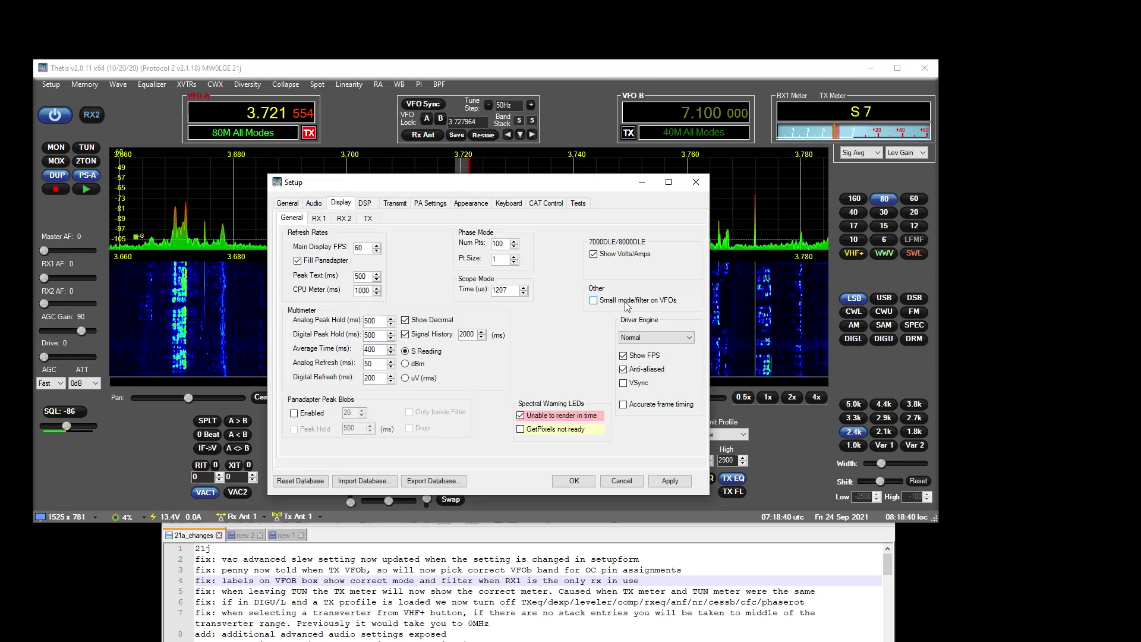
pyautogui.click(696, 180)
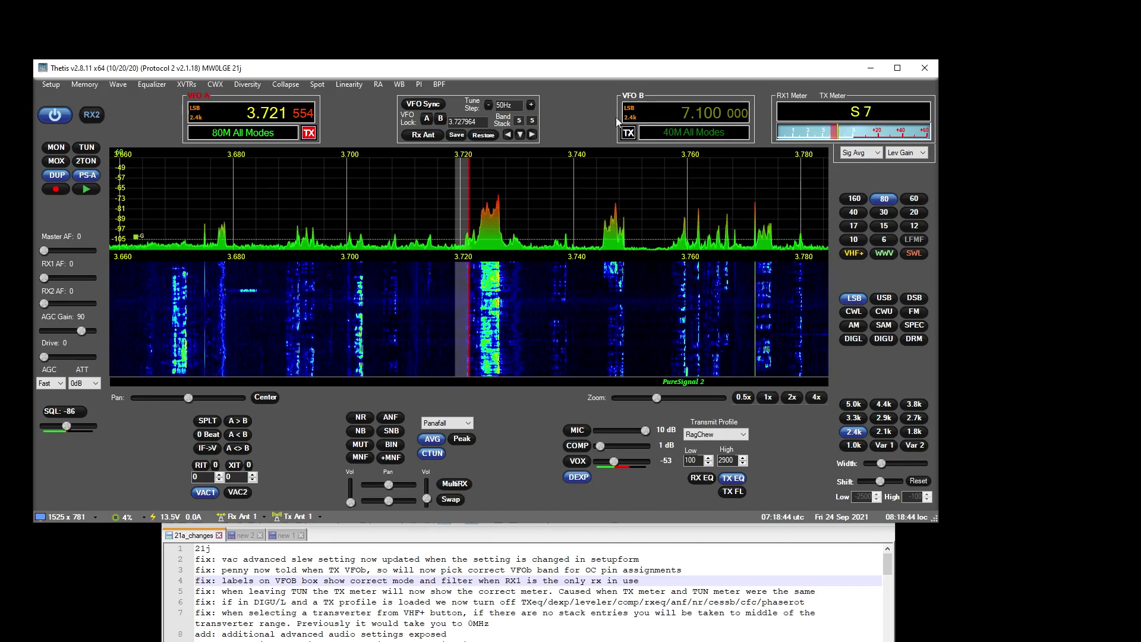
# Turn RX2 on with USB mode and off again to compare VFO B's labels, and set RX1 to USB.
pyautogui.click(95, 119)
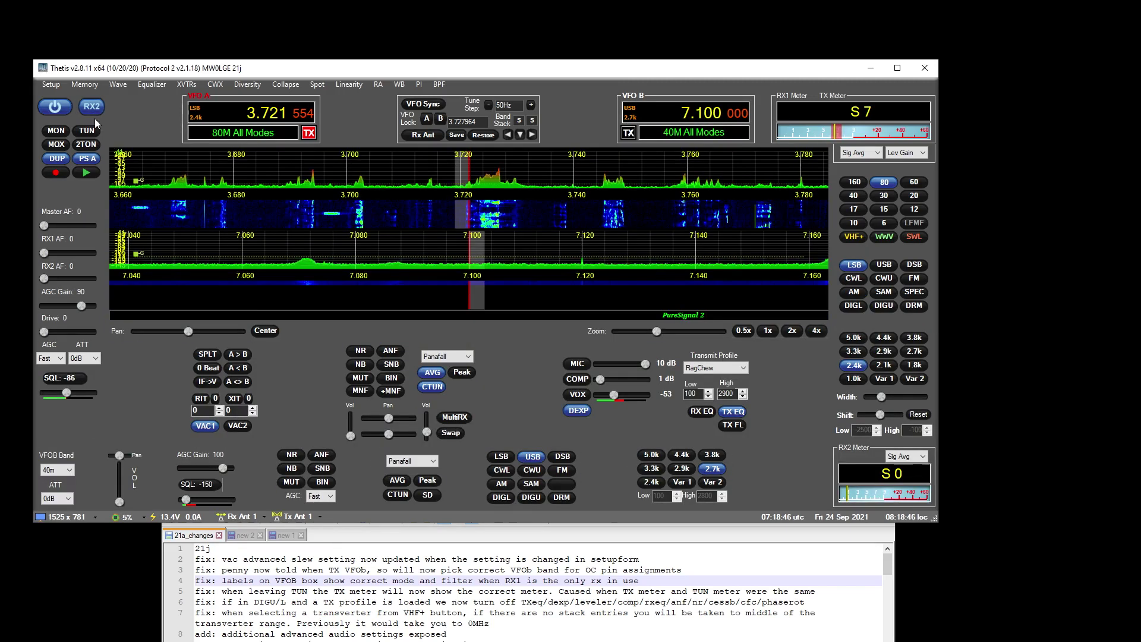
pyautogui.click(531, 458)
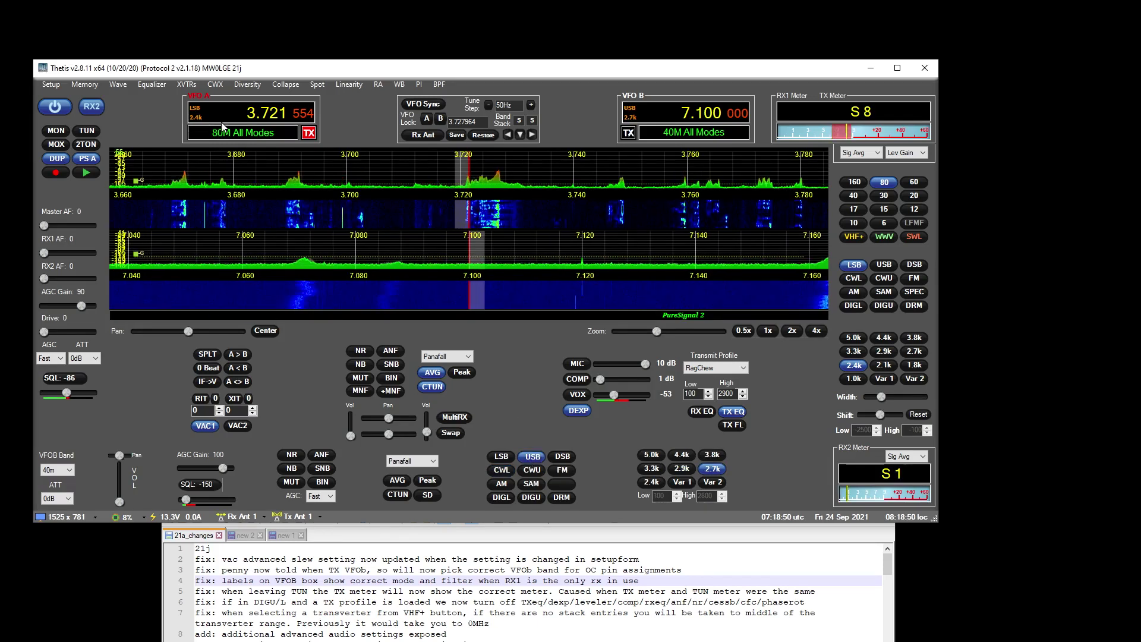
pyautogui.click(93, 108)
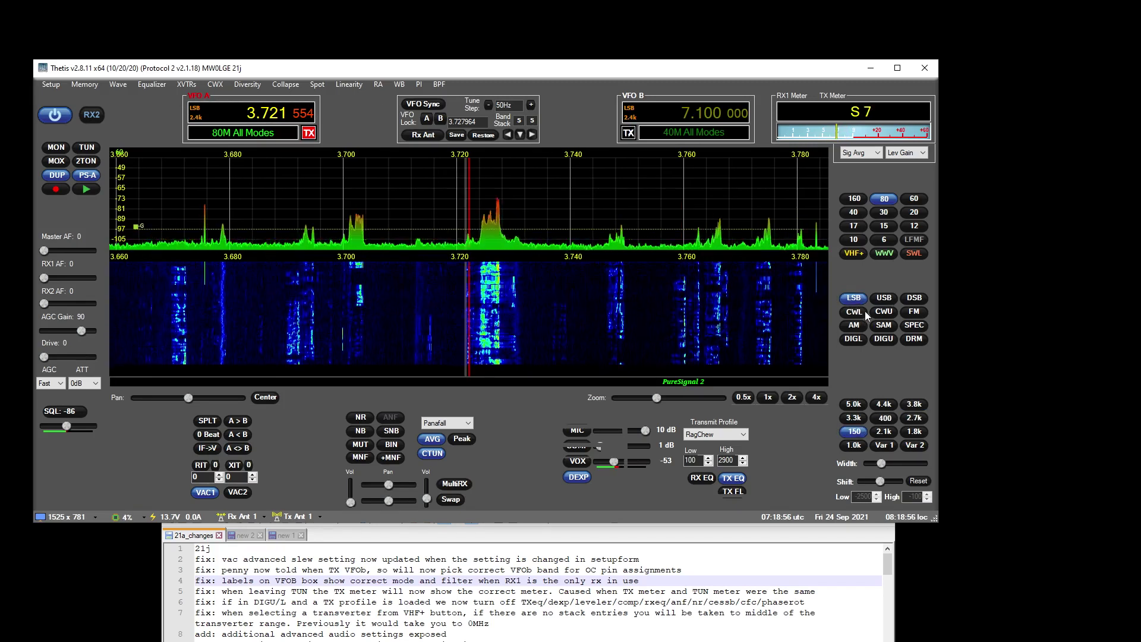
pyautogui.click(884, 298)
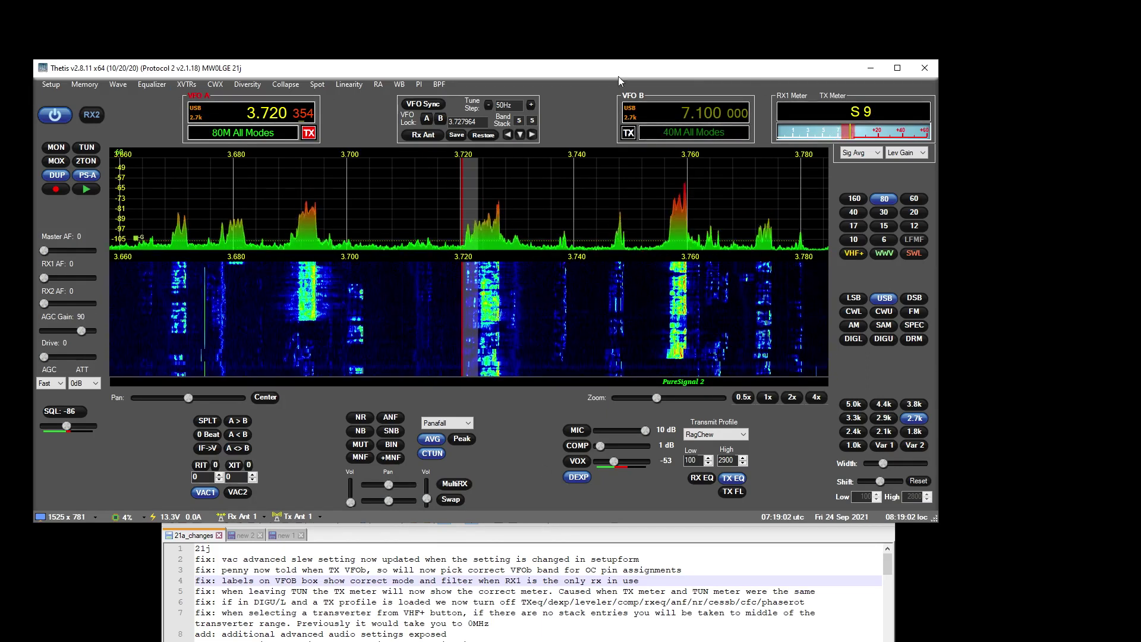
# Set the TX meter to CFC and switch TUN on and off to demonstrate the meter fix on line 5.
pyautogui.click(304, 591)
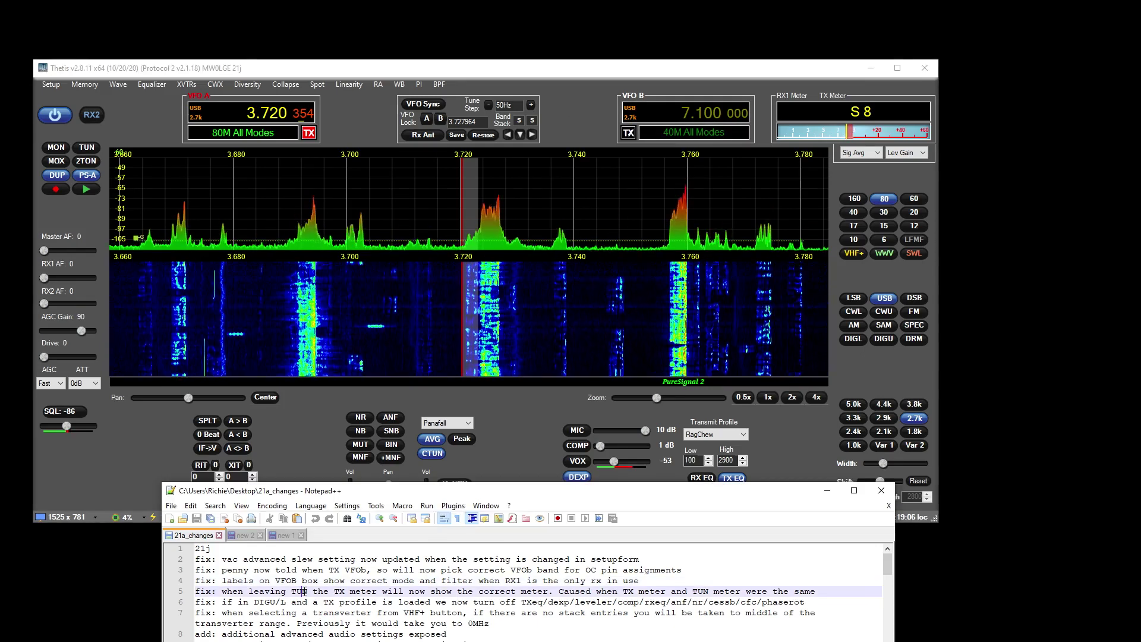
pyautogui.click(915, 159)
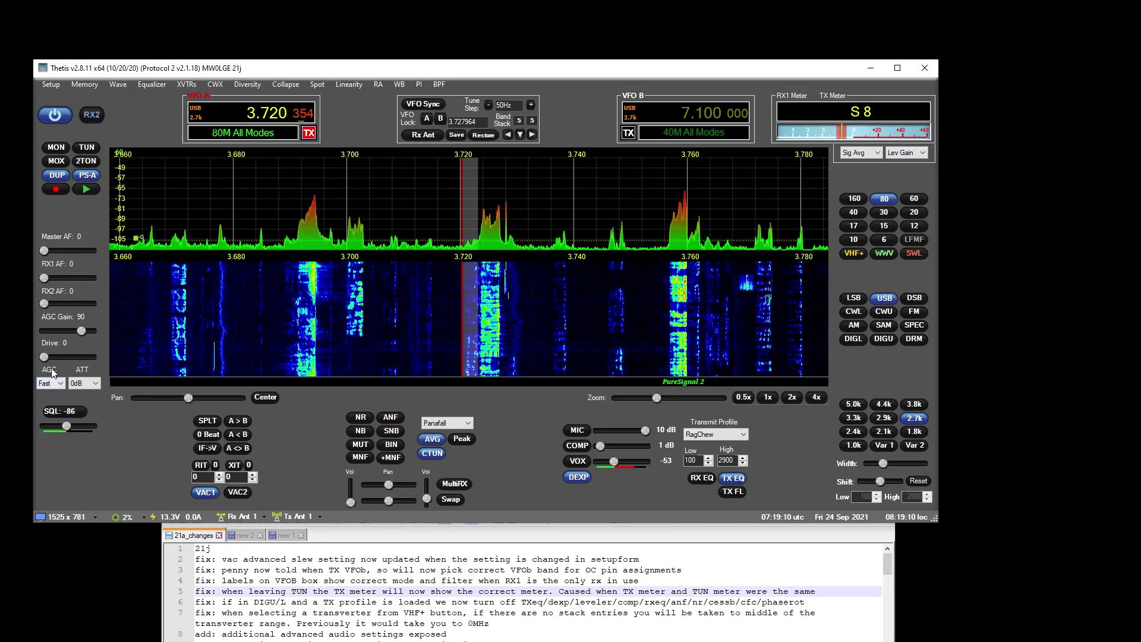
pyautogui.click(906, 153)
pyautogui.click(886, 227)
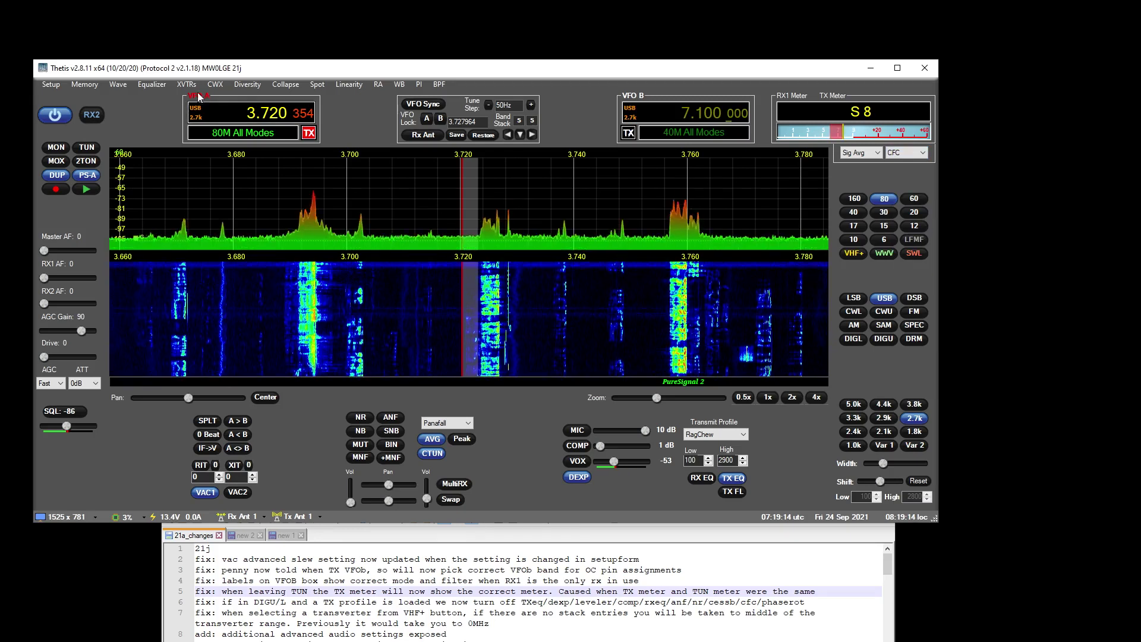
pyautogui.click(86, 148)
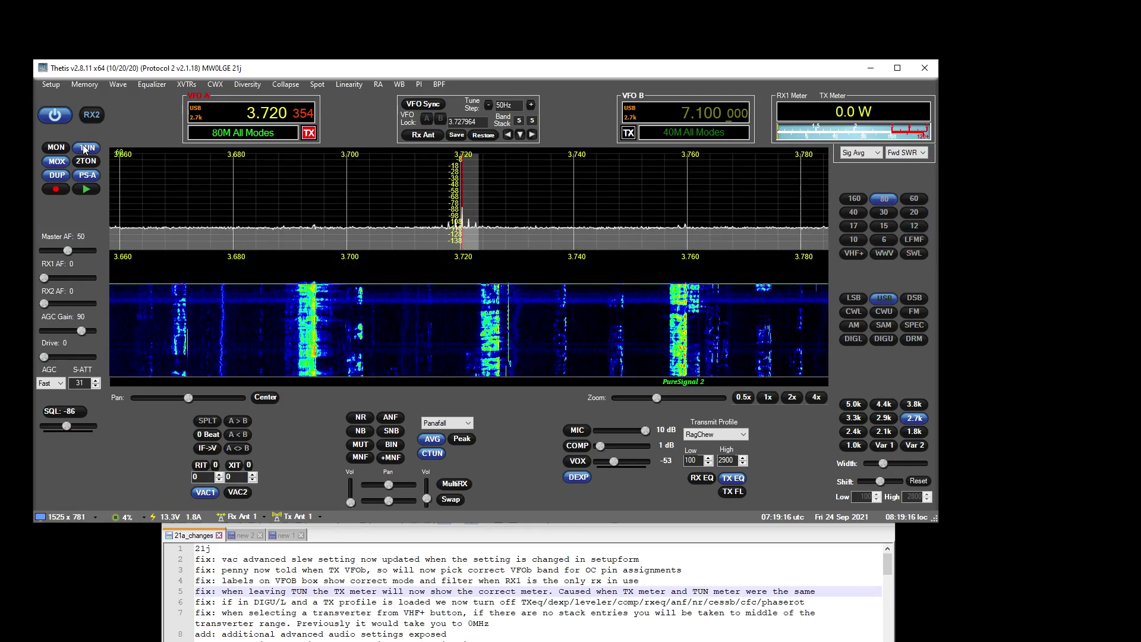
pyautogui.click(86, 148)
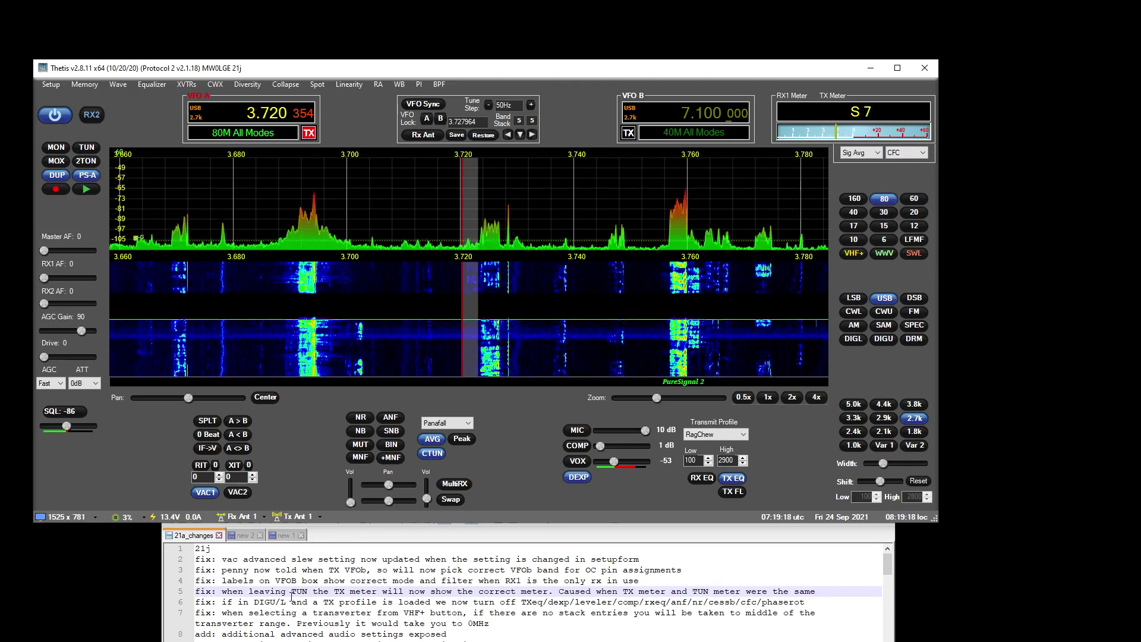
# Highlight "in DIGU/L and a TX profile" on line 6 of the notes and open the CFC settings under DSP in Setup.
pyautogui.click(240, 602)
pyautogui.moveTo(241, 603); pyautogui.dragTo(369, 602)
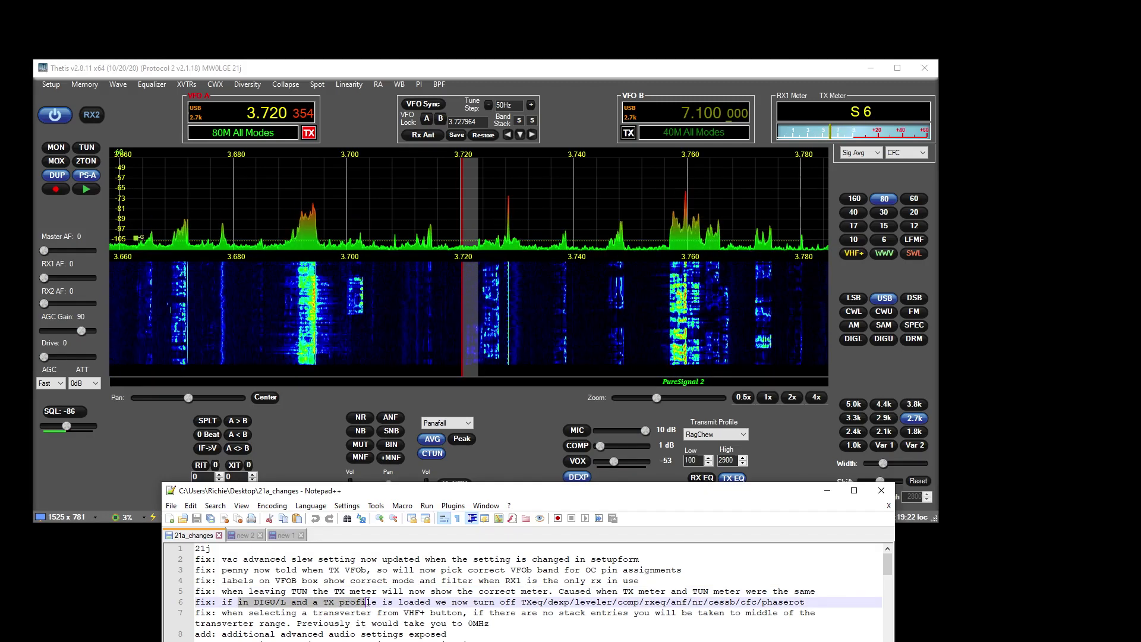
pyautogui.click(798, 435)
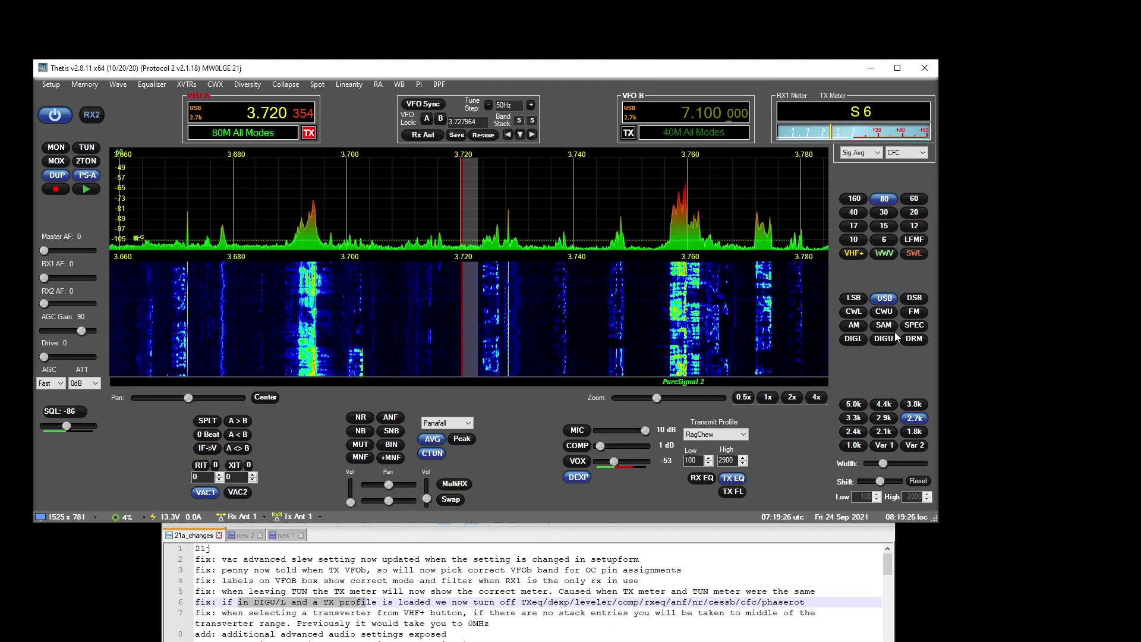
pyautogui.click(53, 84)
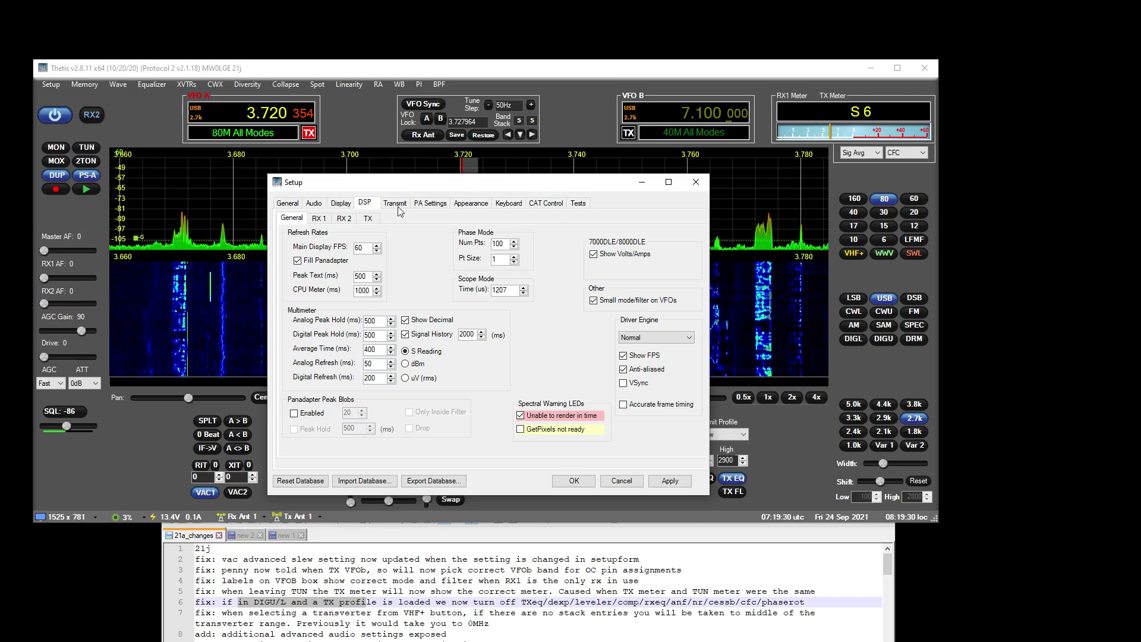
pyautogui.click(363, 201)
pyautogui.click(603, 216)
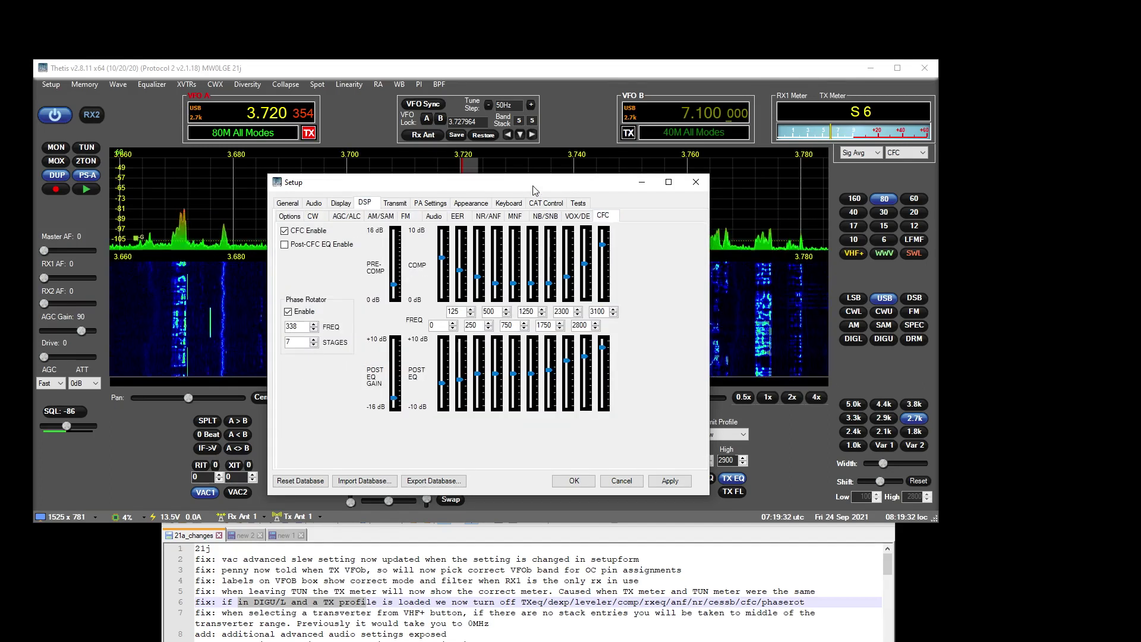
# Move the Setup window and the change notes clear of the radio console.
pyautogui.moveTo(535, 182)
pyautogui.mouseDown()
pyautogui.moveTo(329, 472)
pyautogui.moveTo(314, 520)
pyautogui.mouseUp()
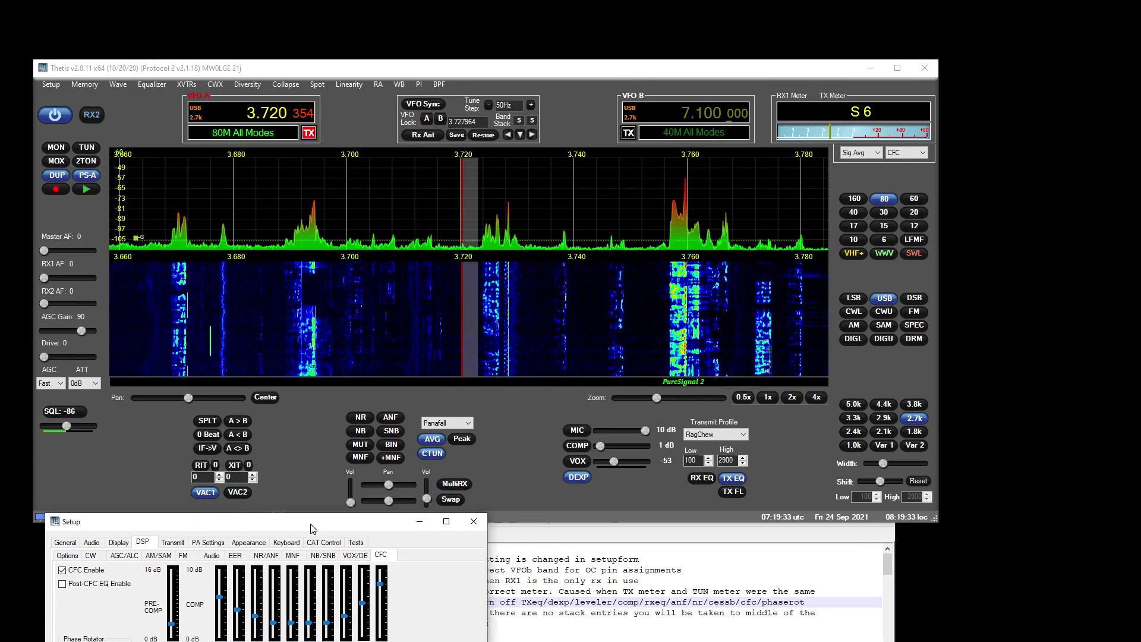
pyautogui.click(824, 590)
pyautogui.click(828, 493)
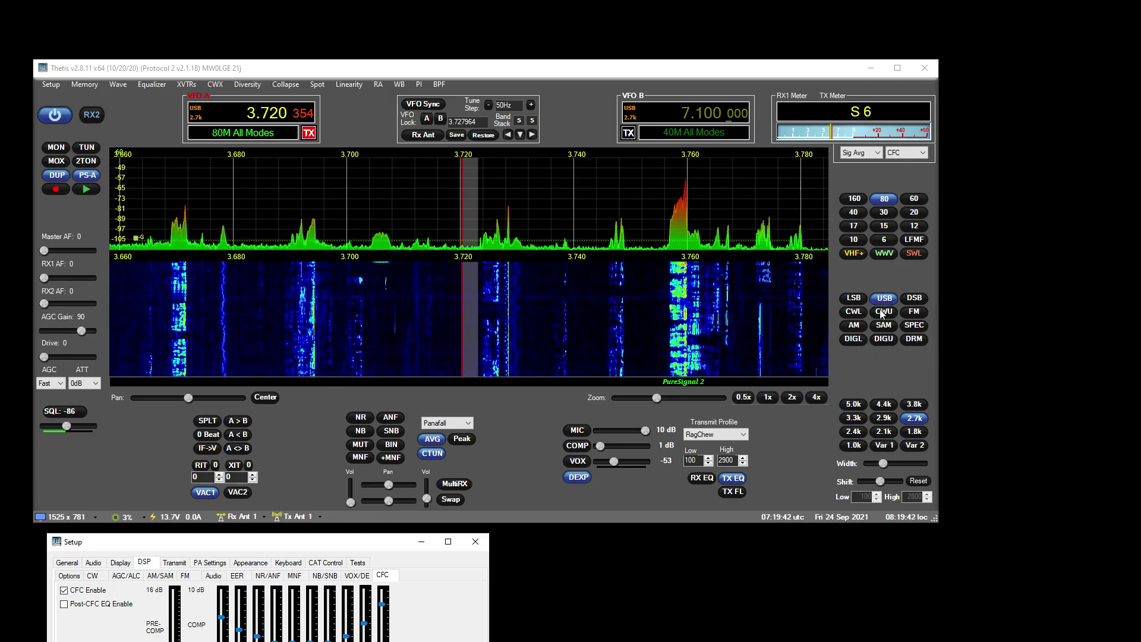
# Switch RX1 through LSB, USB, DIGU and back to USB to demonstrate the line 6 fix, and close Setup.
pyautogui.click(862, 299)
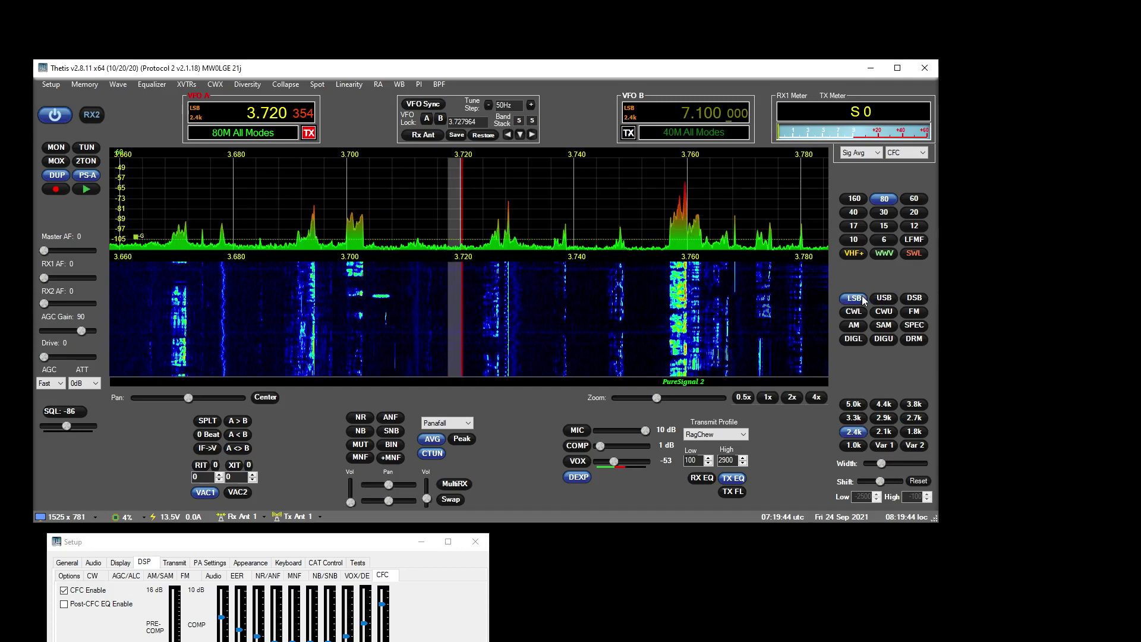
pyautogui.click(884, 298)
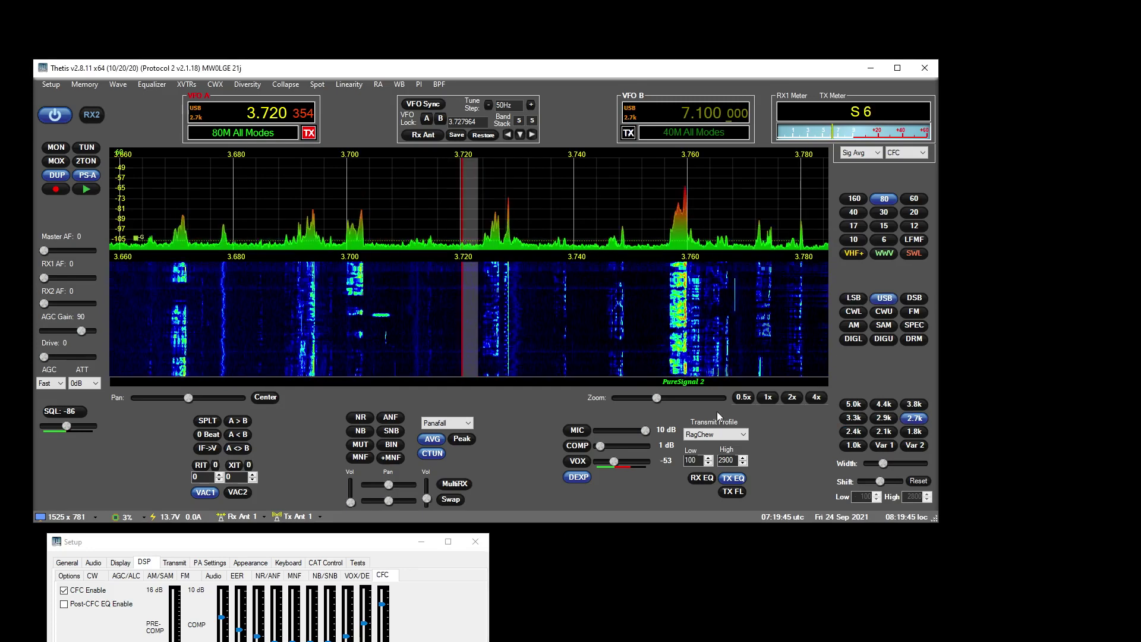
pyautogui.click(880, 340)
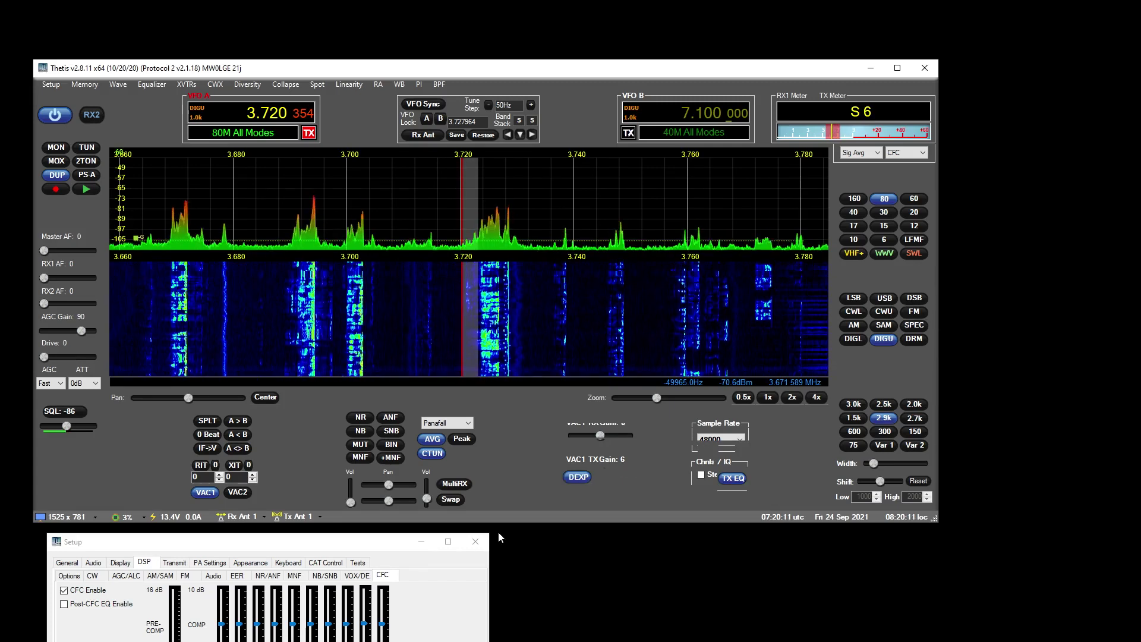
pyautogui.click(884, 298)
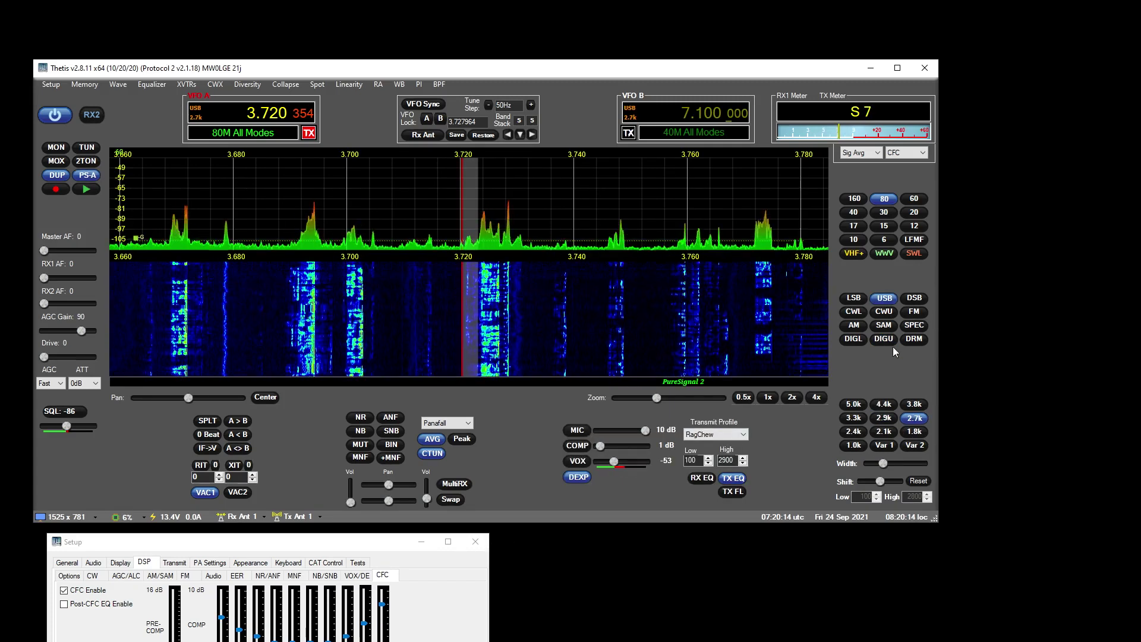
pyautogui.click(482, 544)
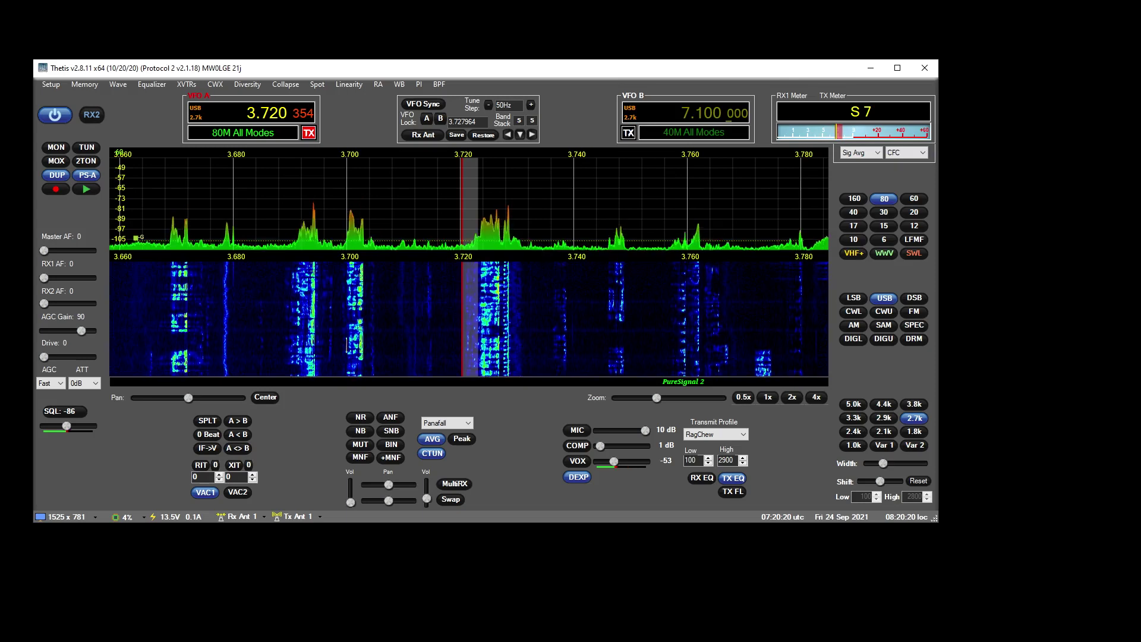
# Bring the 21a_changes notes back over the console and highlight the VHF+ transverter fix on line 7.
pyautogui.hotkey('alt', 'Tab')
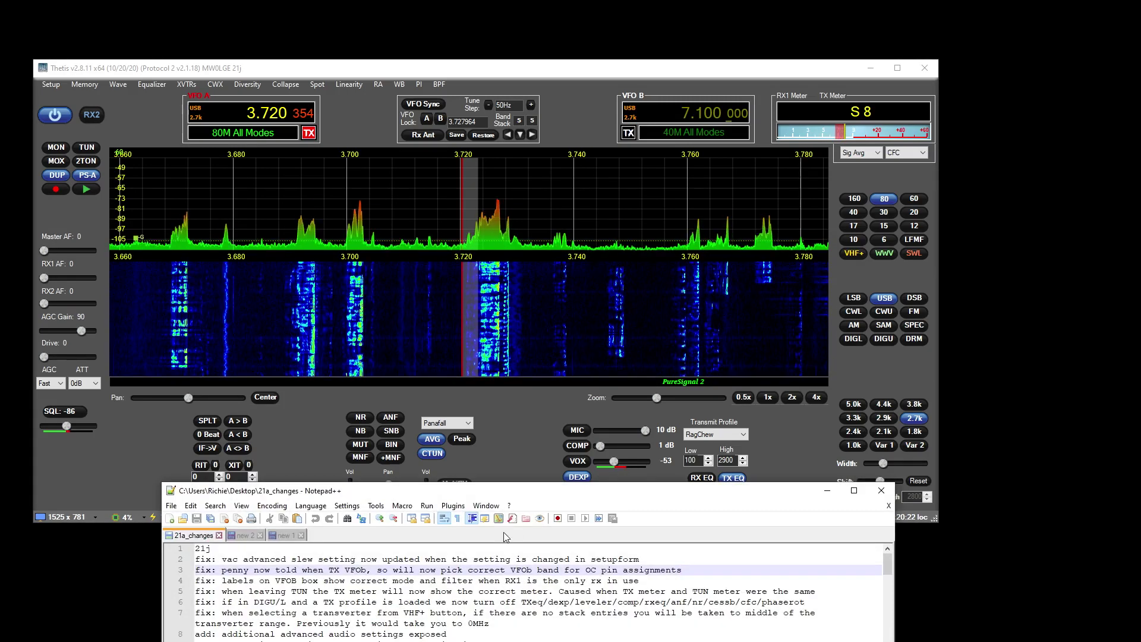
pyautogui.moveTo(515, 490); pyautogui.dragTo(595, 206)
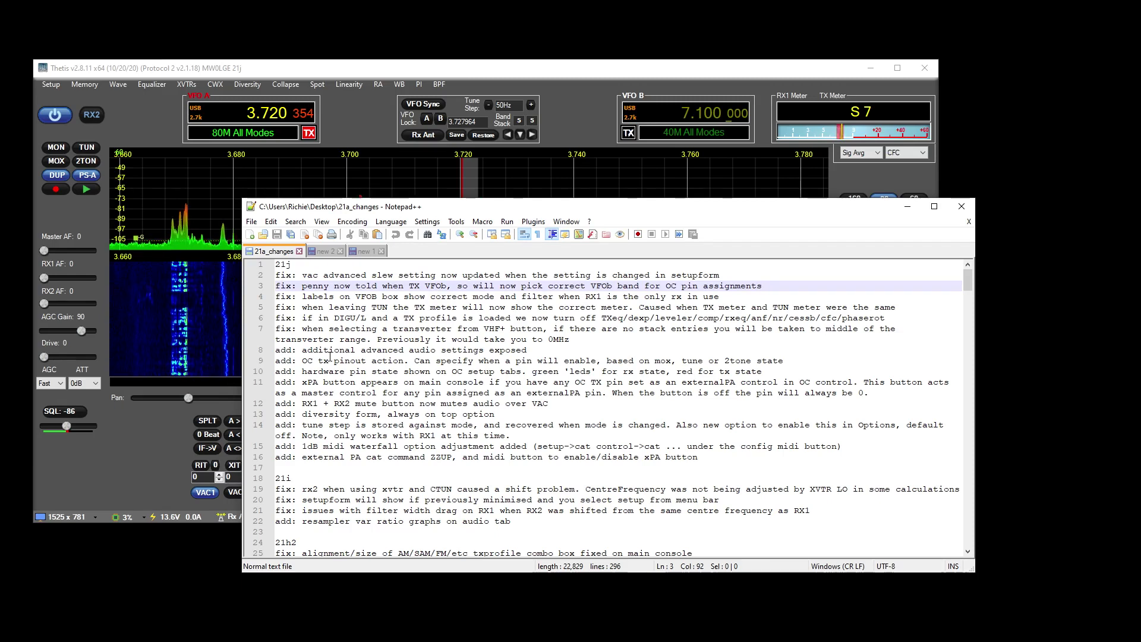
pyautogui.moveTo(367, 329); pyautogui.dragTo(388, 329)
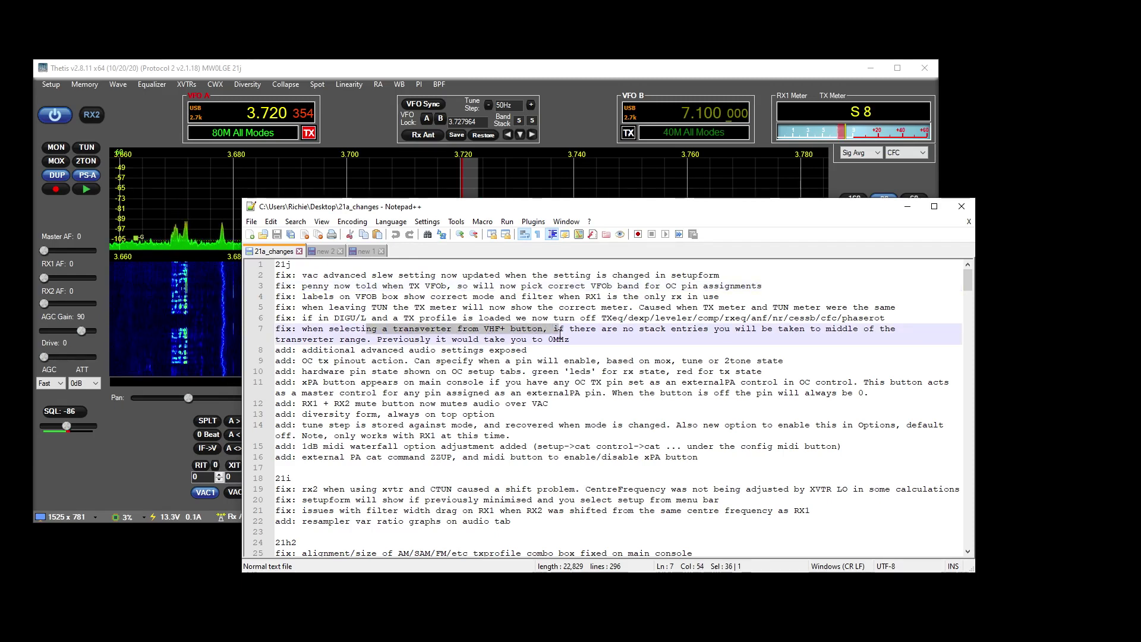
pyautogui.moveTo(563, 335); pyautogui.dragTo(572, 336)
pyautogui.moveTo(581, 212); pyautogui.dragTo(441, 625)
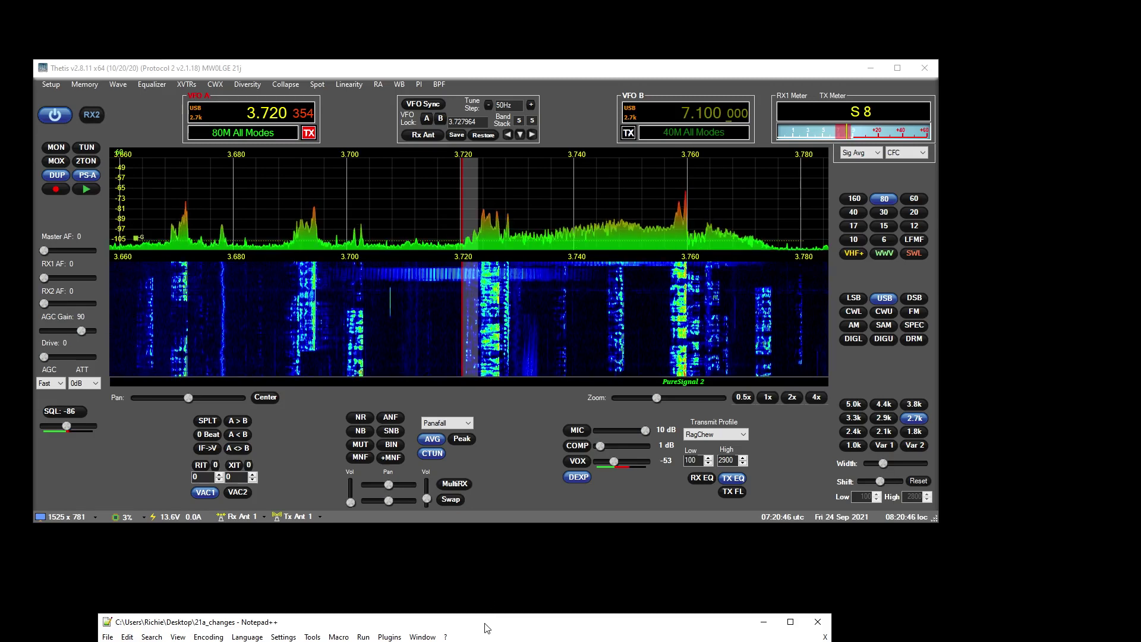
pyautogui.moveTo(487, 628); pyautogui.dragTo(471, 552)
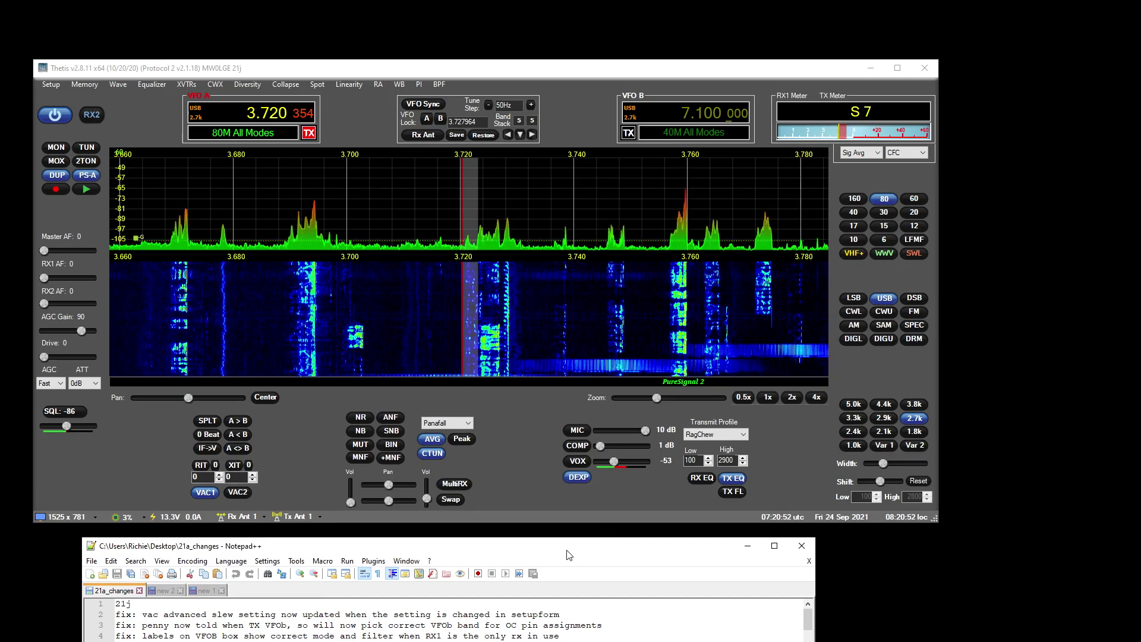
pyautogui.moveTo(569, 554); pyautogui.dragTo(621, 204)
pyautogui.click(542, 321)
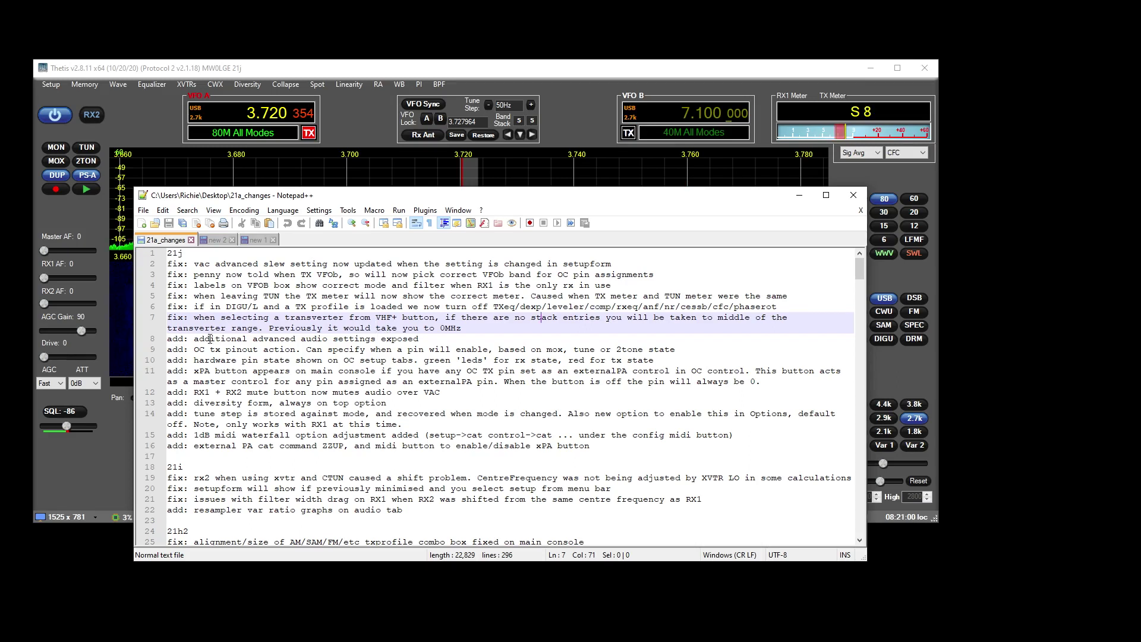
# Highlight "additional advanced audio settings exposed" on line 8 of the notes and move the notes off the console.
pyautogui.moveTo(194, 341); pyautogui.dragTo(409, 337)
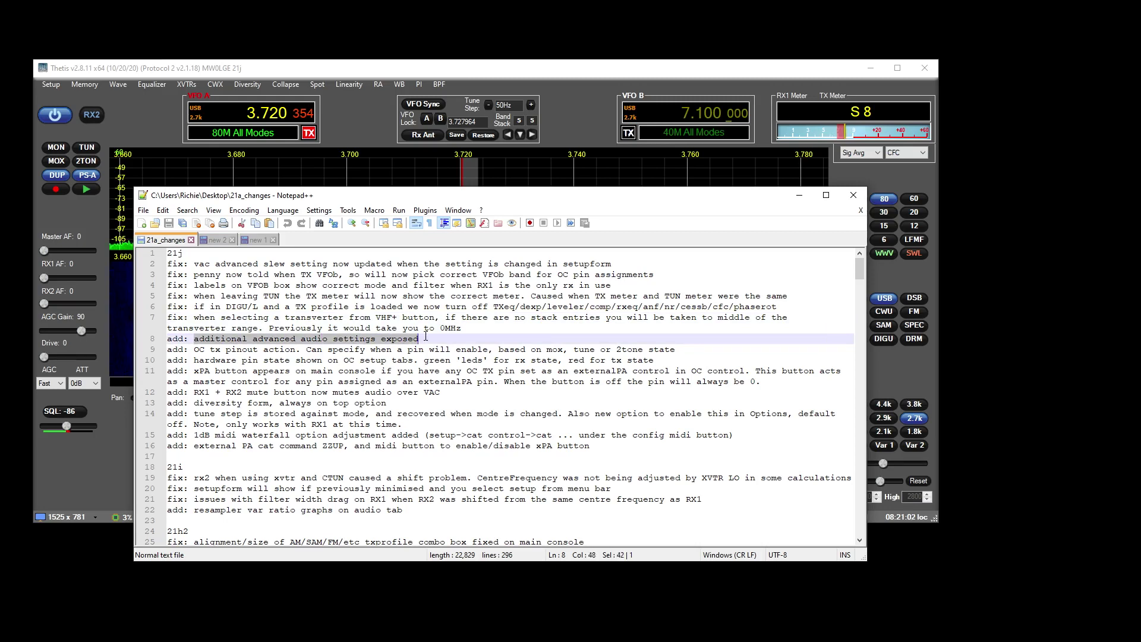
pyautogui.click(426, 337)
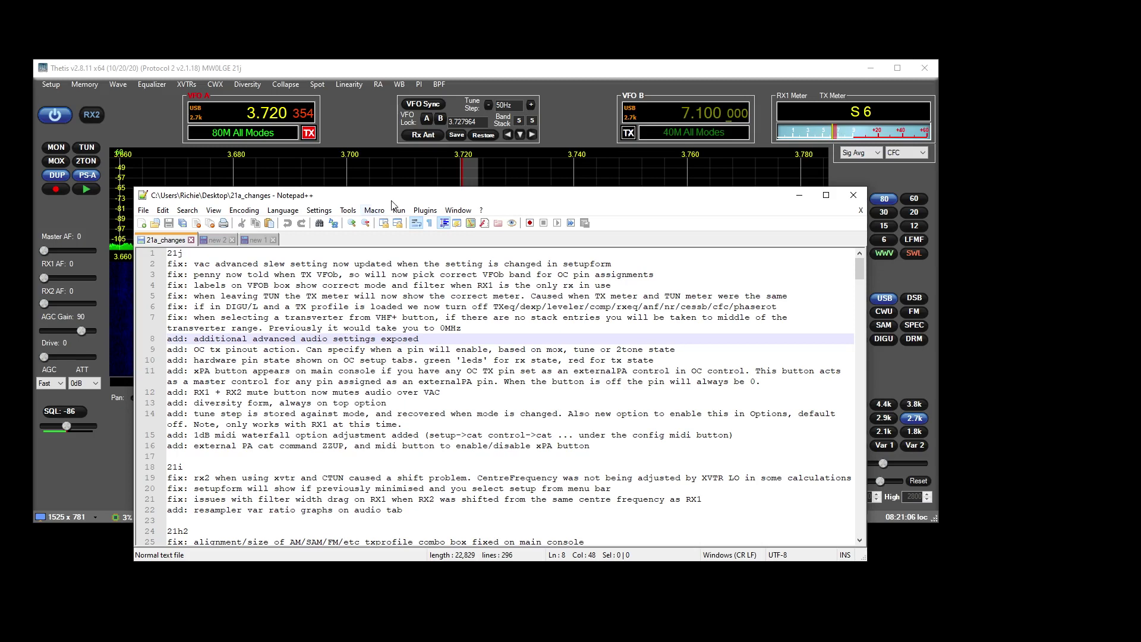
pyautogui.moveTo(392, 196); pyautogui.dragTo(339, 607)
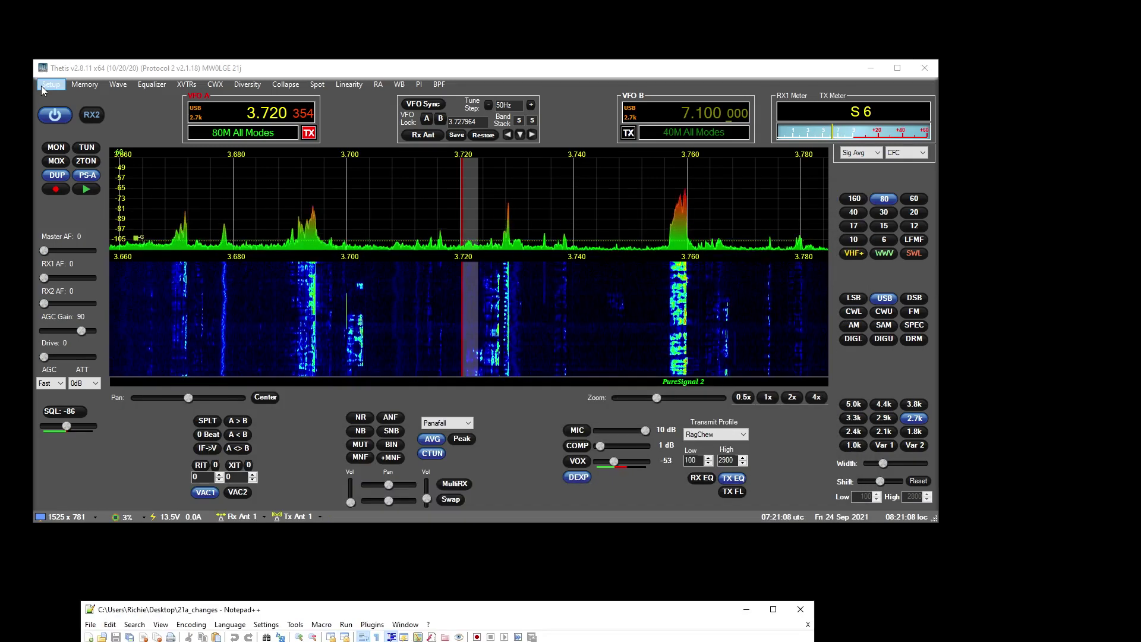
# Review the VAC 1 and Advanced audio settings in Setup to show the added resampler options, and close Setup.
pyautogui.click(354, 106)
pyautogui.moveTo(92, 542); pyautogui.dragTo(240, 222)
pyautogui.click(236, 244)
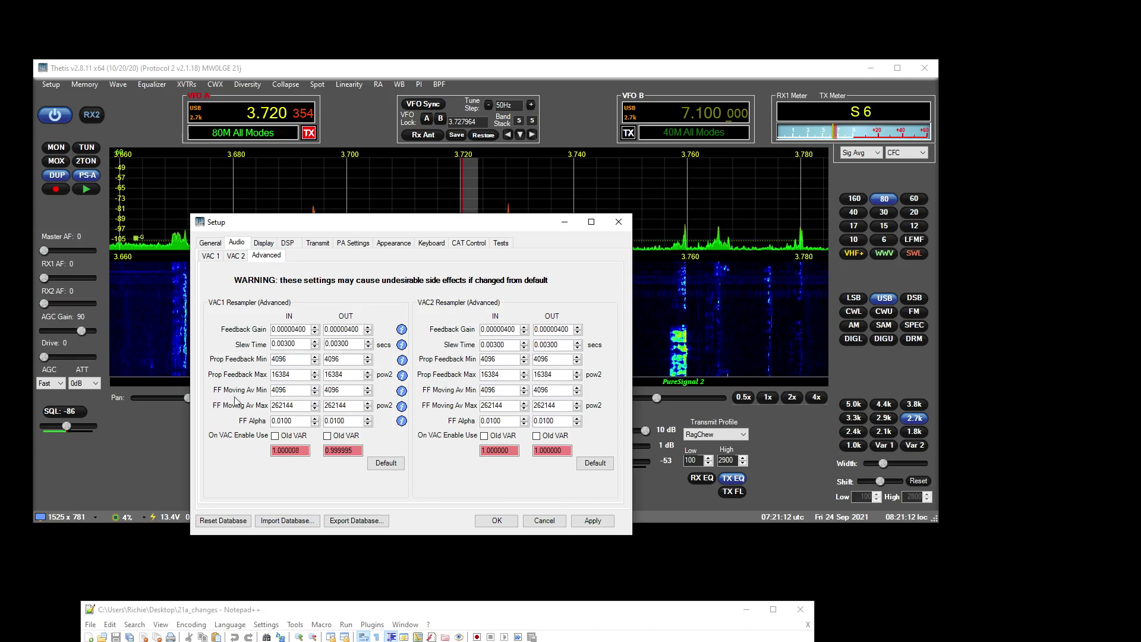
pyautogui.click(211, 256)
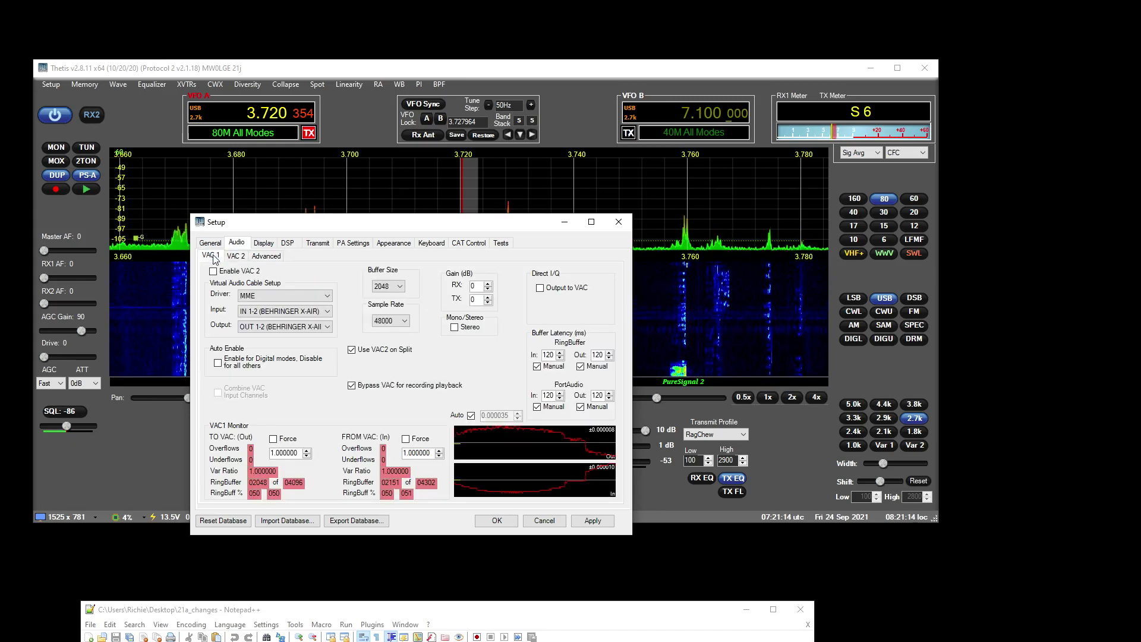
pyautogui.click(266, 256)
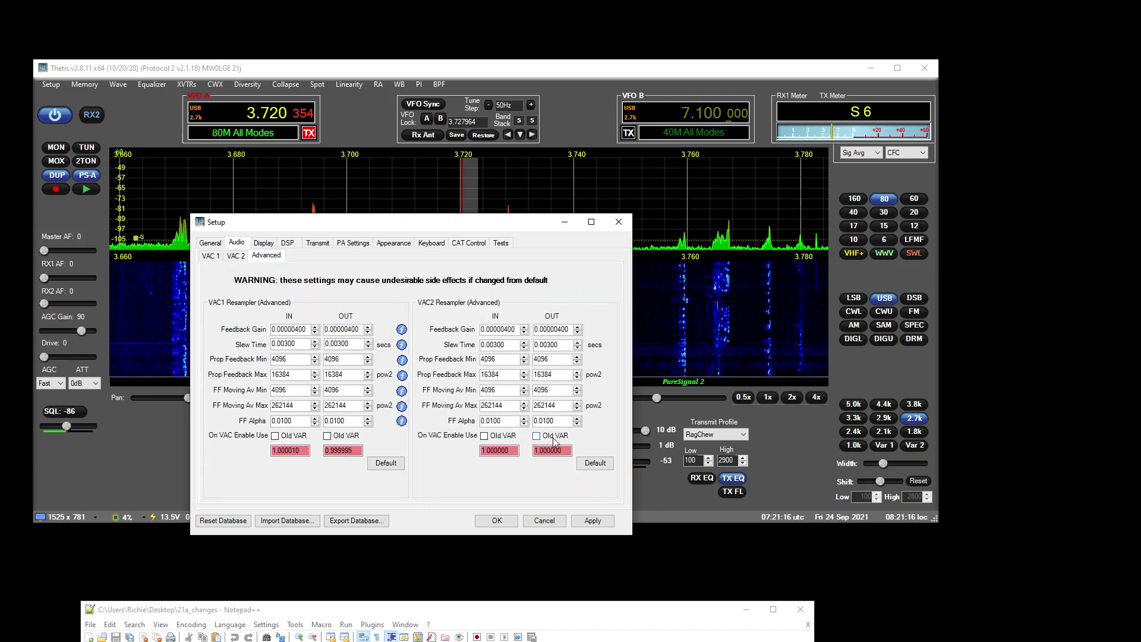
pyautogui.click(619, 222)
# Bring the notes back to the OC tx pinout action entry on line 9, and move them clear of the console.
pyautogui.moveTo(488, 609); pyautogui.dragTo(548, 193)
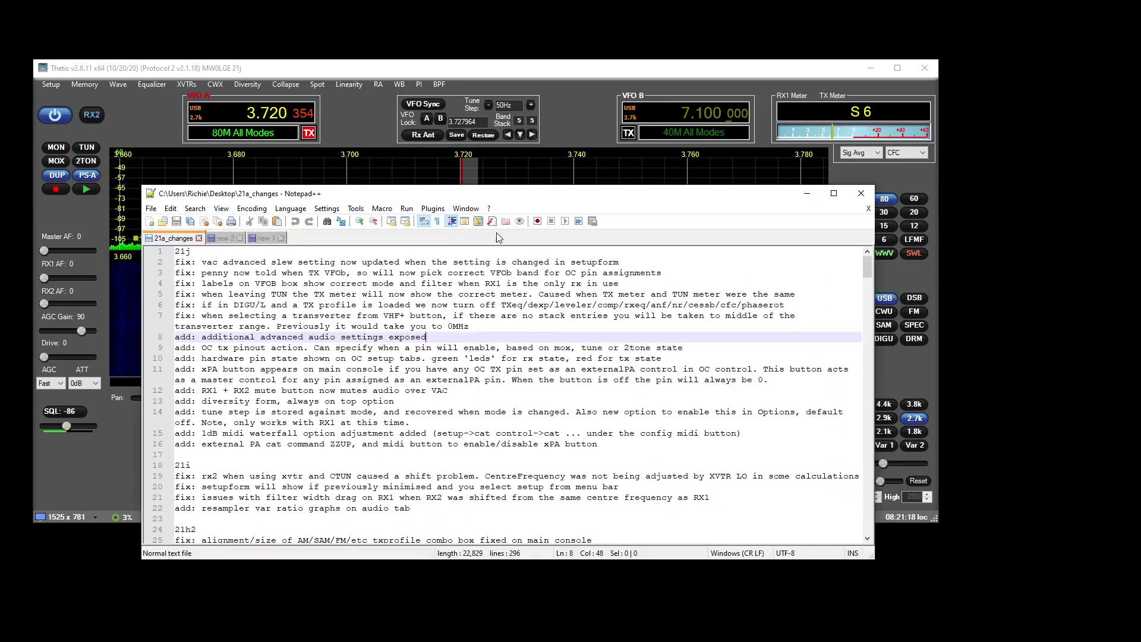
pyautogui.click(260, 349)
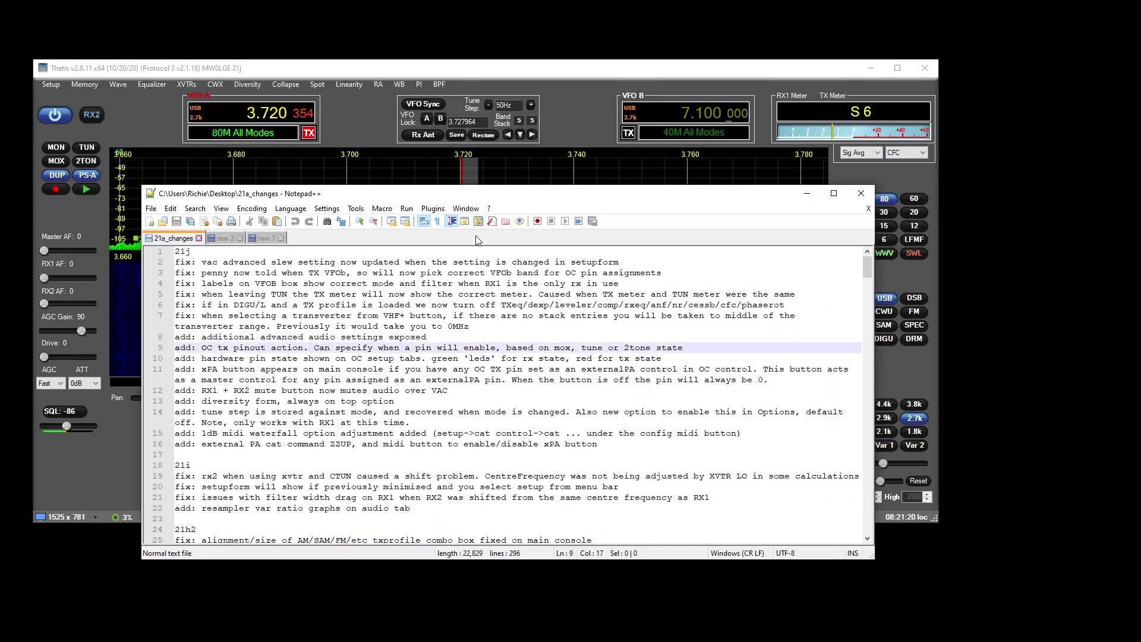
pyautogui.moveTo(486, 198); pyautogui.dragTo(431, 634)
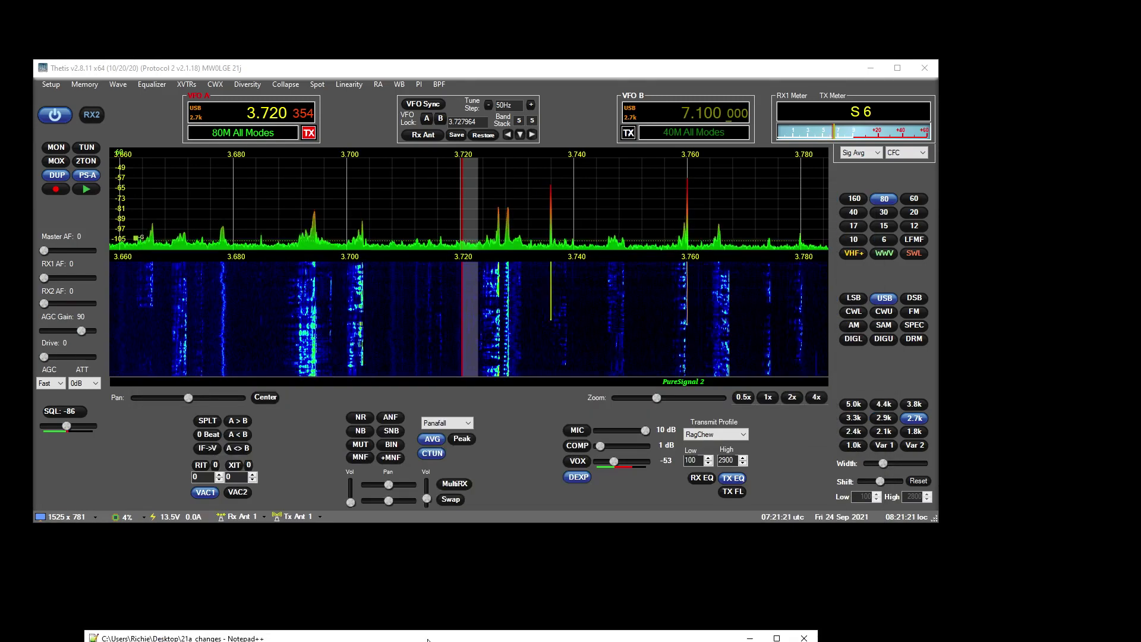
# Narrow the console window to 1020 x 781 and place Setup beside it, showing the General OC Control settings for HF.
pyautogui.moveTo(938, 258); pyautogui.dragTo(637, 261)
pyautogui.click(51, 83)
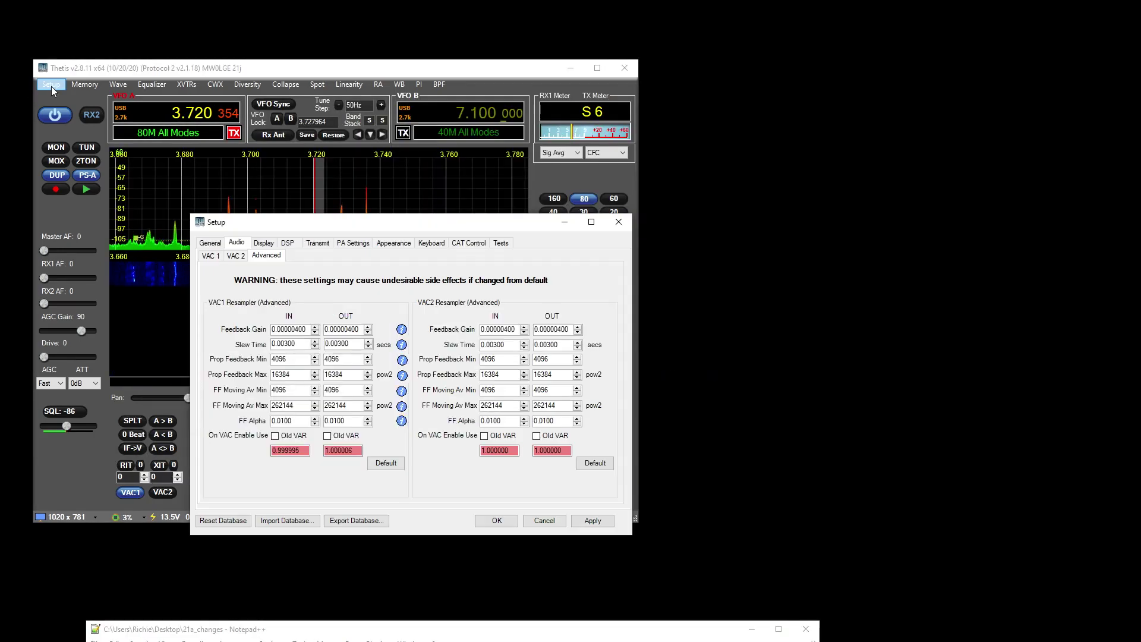
pyautogui.moveTo(371, 227); pyautogui.dragTo(818, 147)
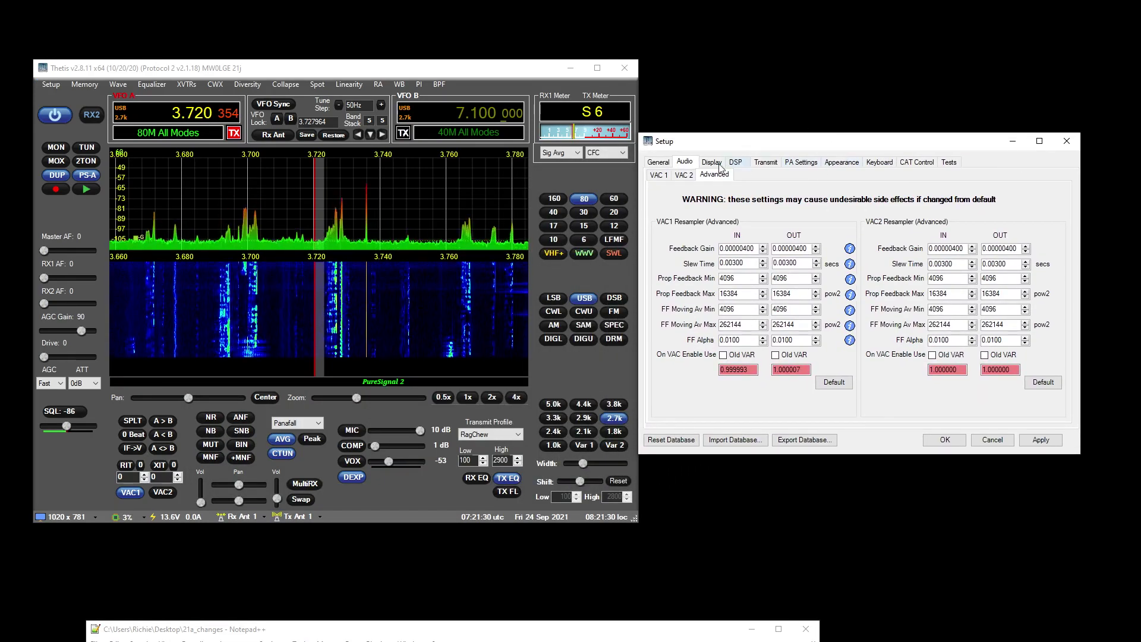
pyautogui.click(658, 161)
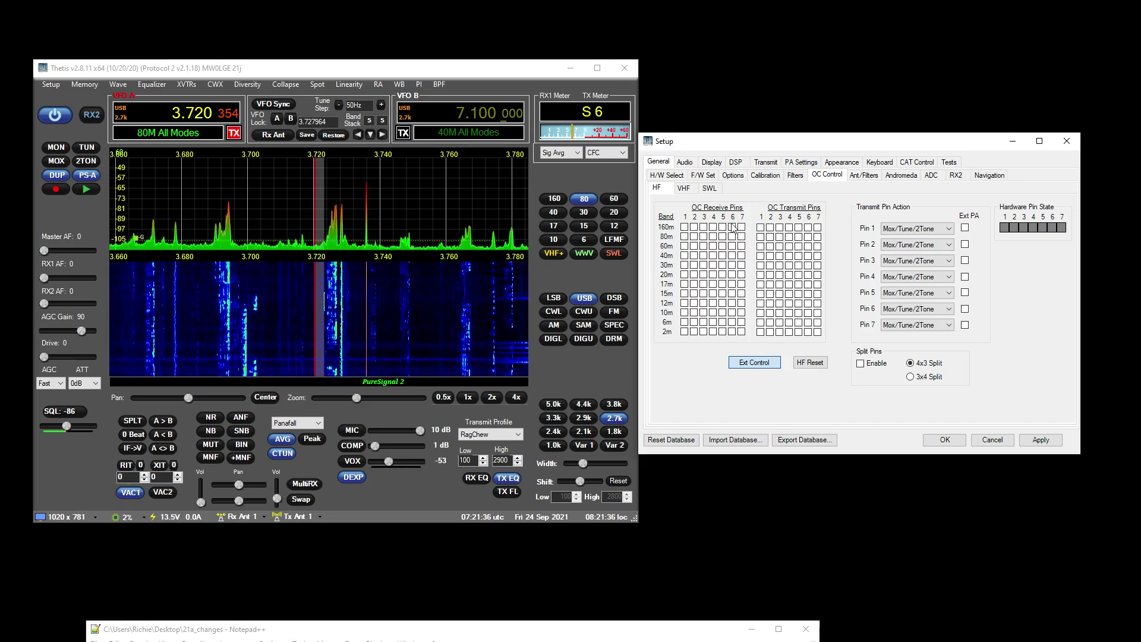
# Assign OC receive pin 5 on 80m and switch MOX on and off to show the hardware pin state.
pyautogui.moveTo(771, 150); pyautogui.dragTo(778, 148)
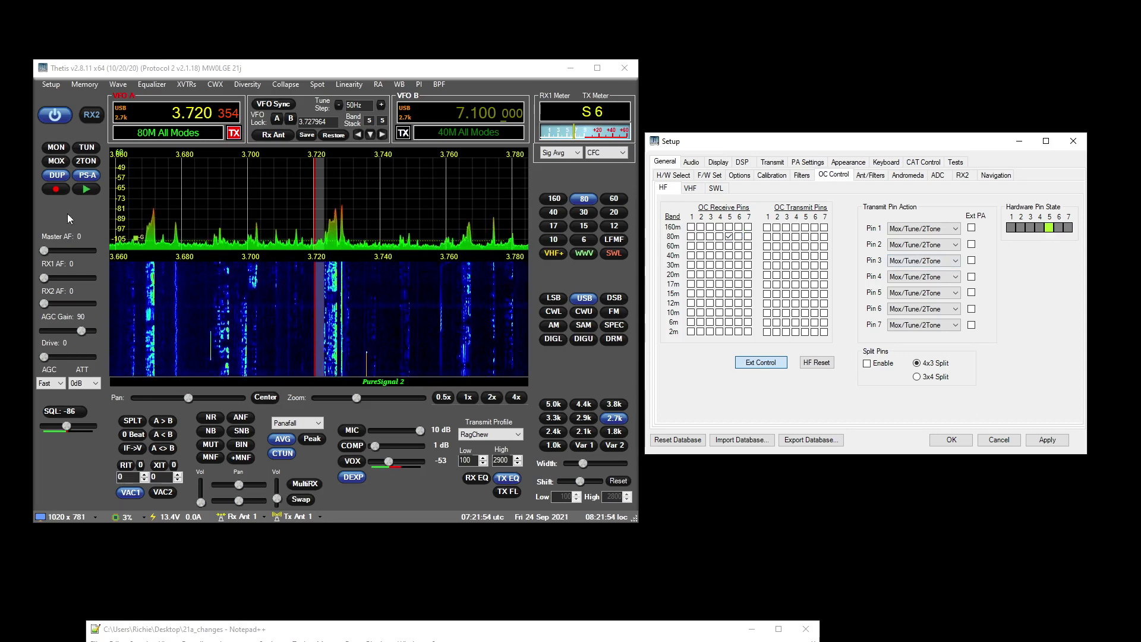
pyautogui.click(61, 163)
pyautogui.click(59, 163)
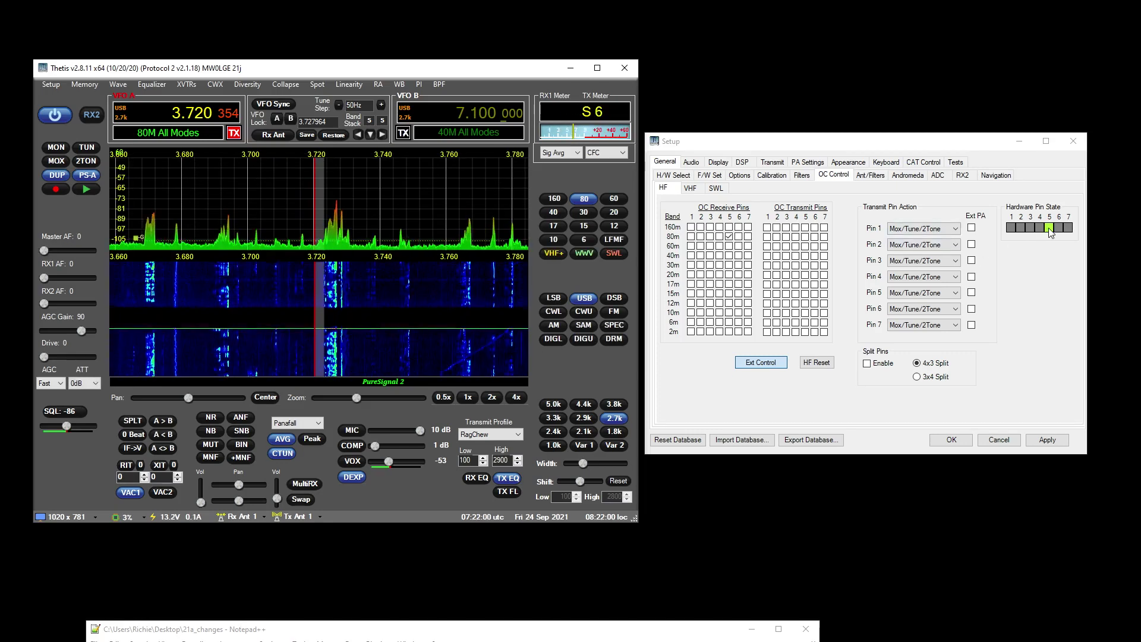
# Assign OC transmit pin 6 on 80m and switch MOX, 2TON and TUN on and off in turn to test it.
pyautogui.moveTo(466, 624); pyautogui.dragTo(468, 641)
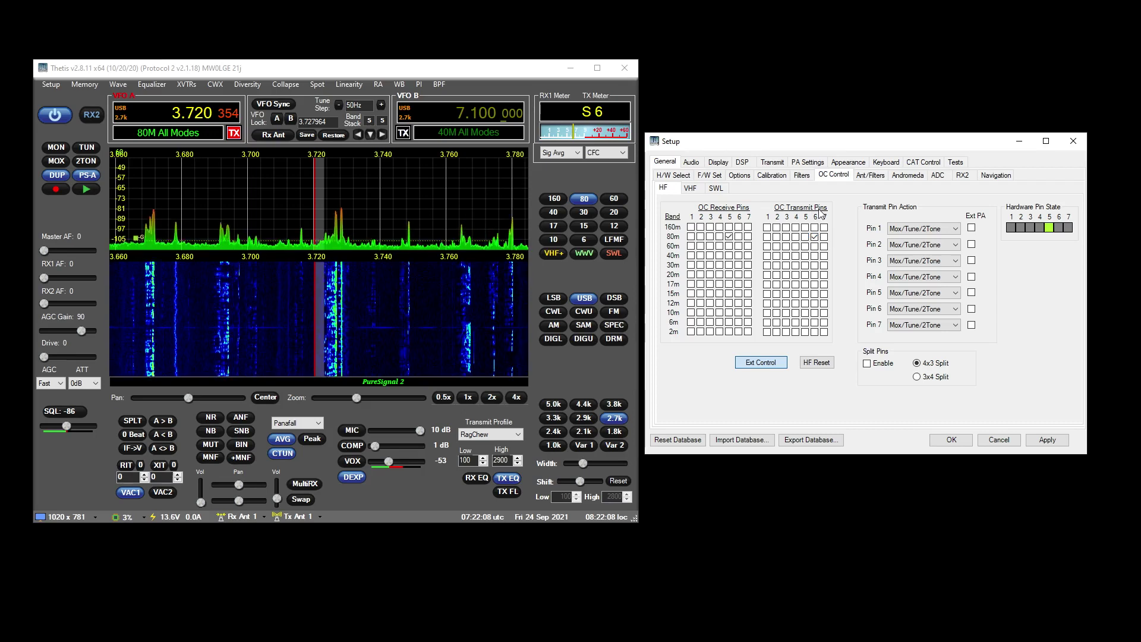
pyautogui.click(55, 161)
pyautogui.click(55, 162)
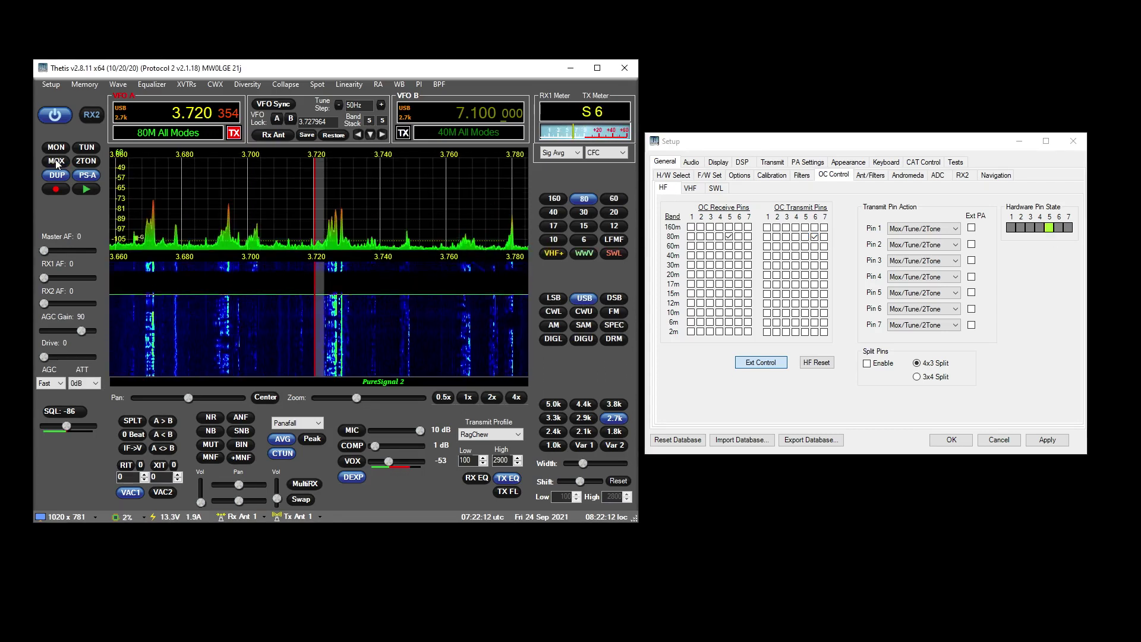
pyautogui.click(86, 162)
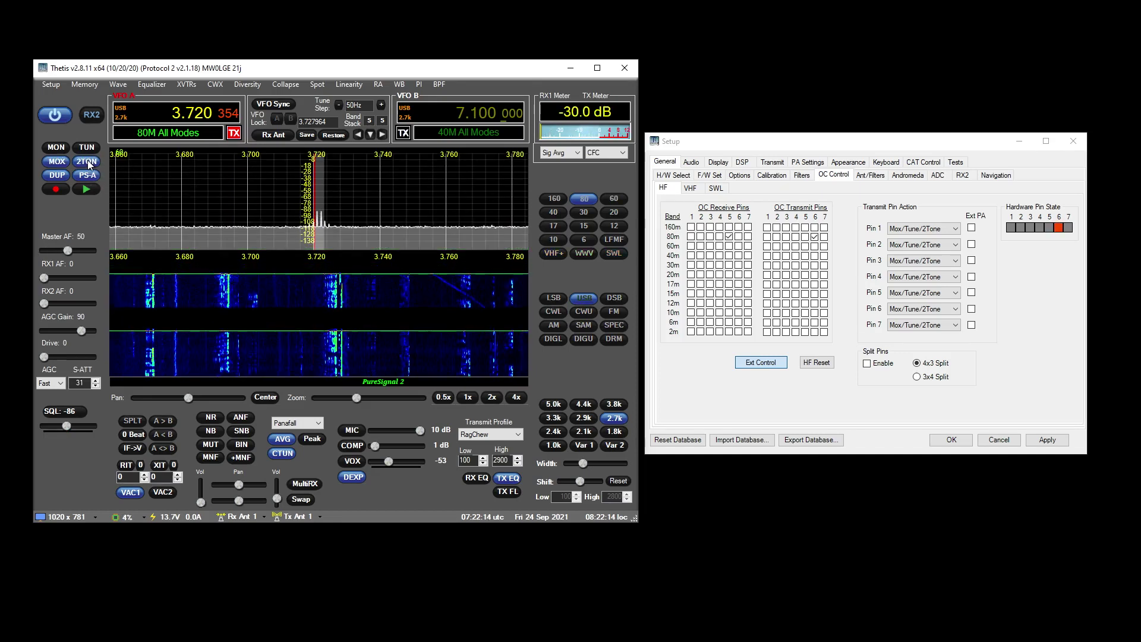
pyautogui.click(87, 162)
pyautogui.click(89, 148)
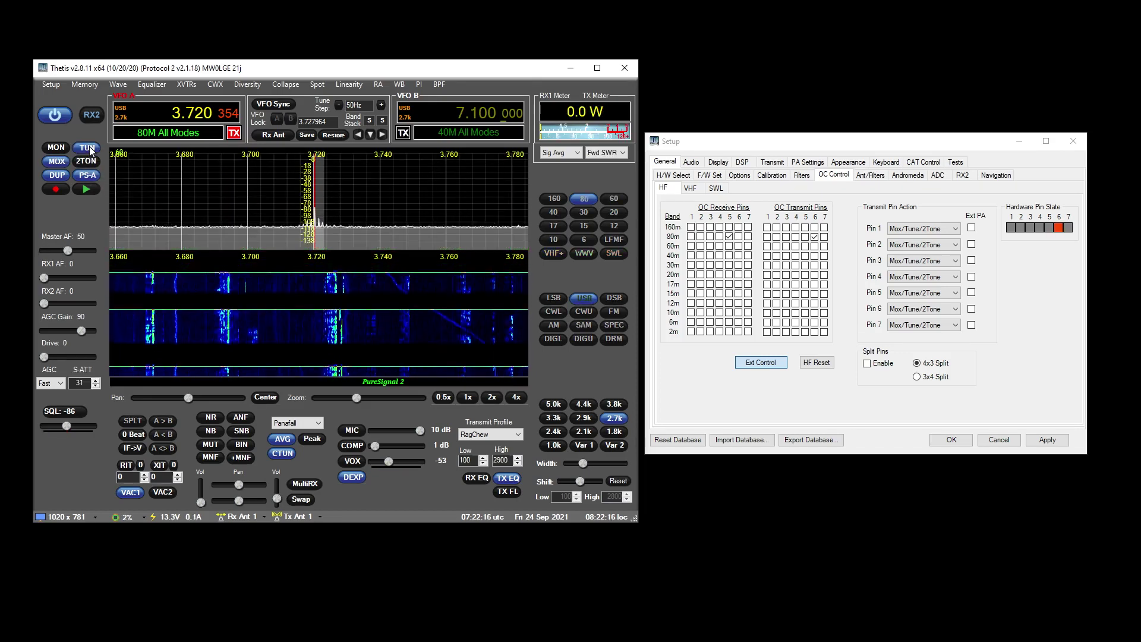
pyautogui.click(89, 149)
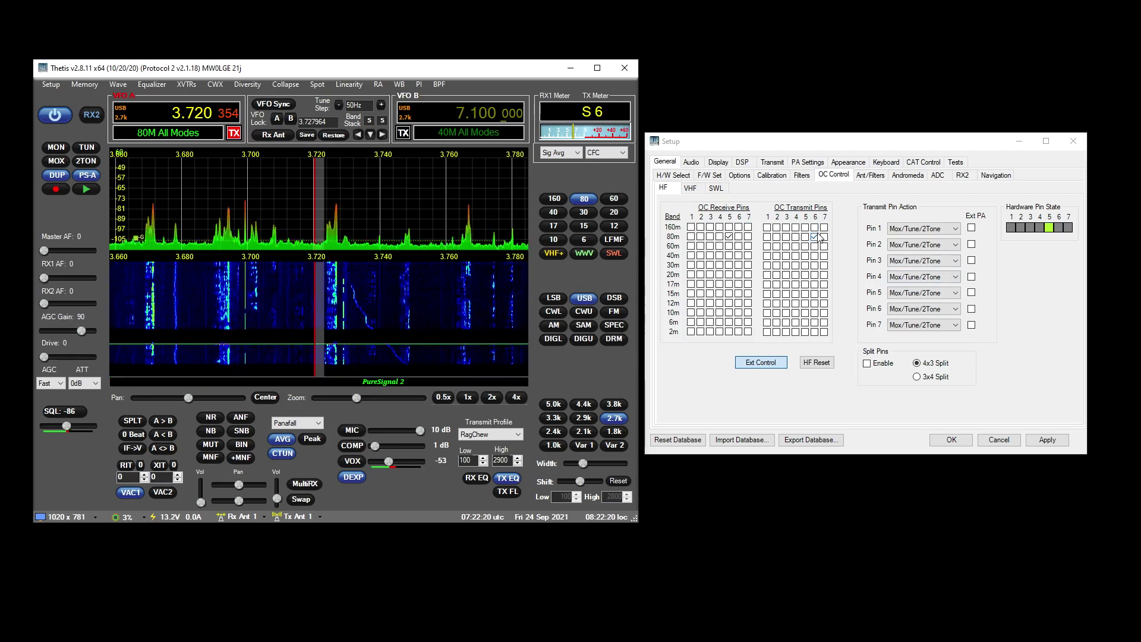
# Set the transmit pin action of pin 6 to Mox and switch TUN on to test it.
pyautogui.click(933, 314)
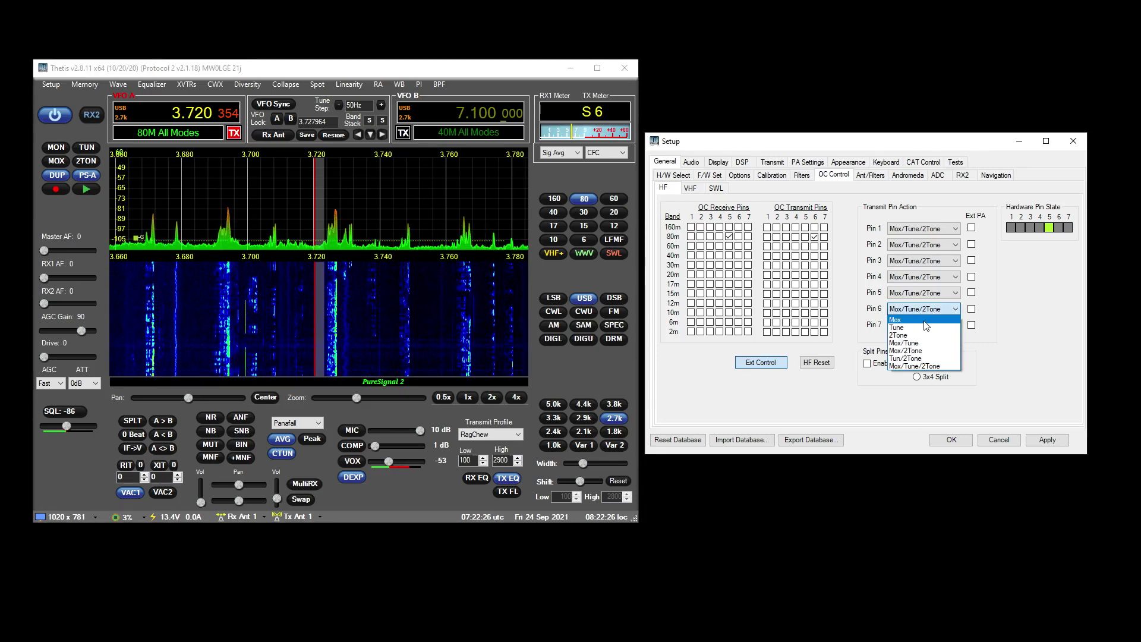
pyautogui.click(926, 320)
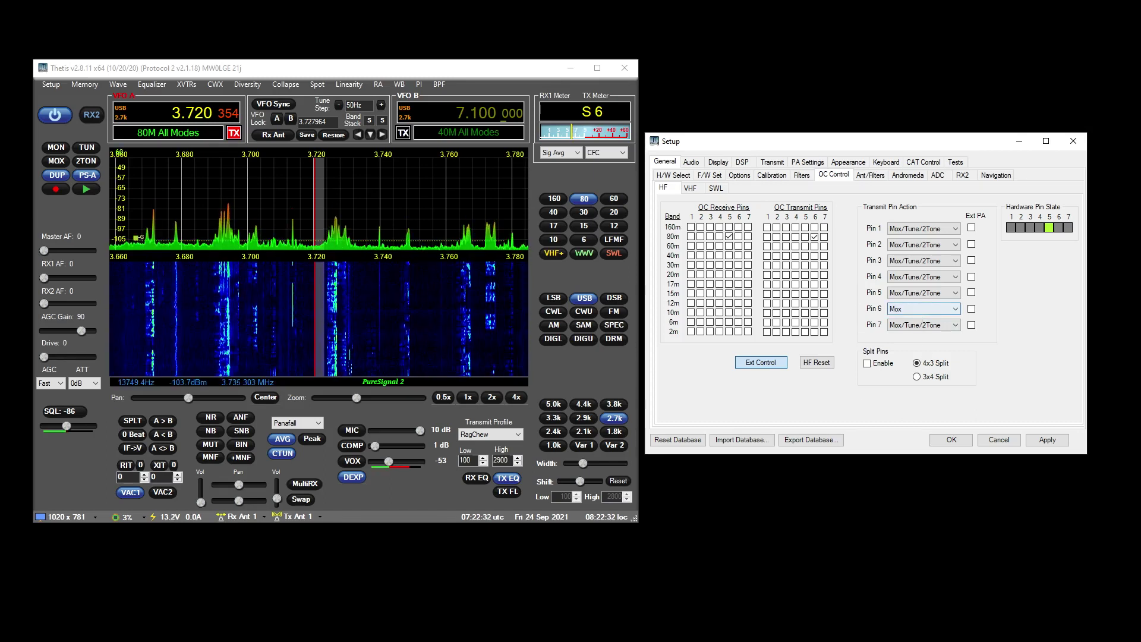
pyautogui.click(87, 148)
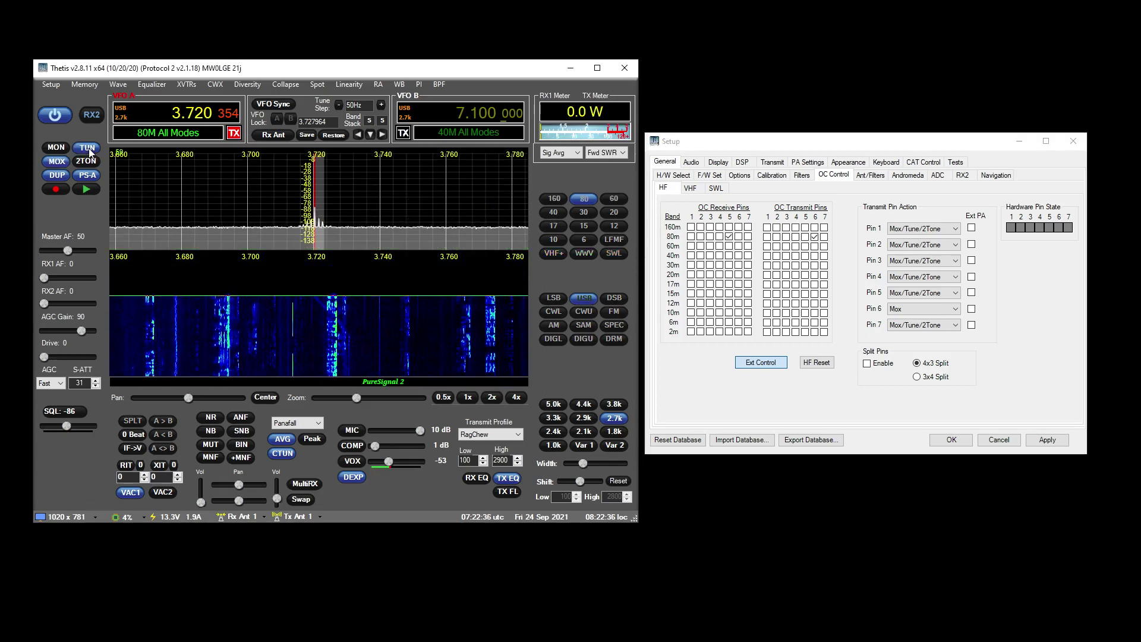
# Switch TUN off, then switch 2TON and MOX on and off in turn to test pin 6's Mox action.
pyautogui.click(89, 152)
pyautogui.click(92, 162)
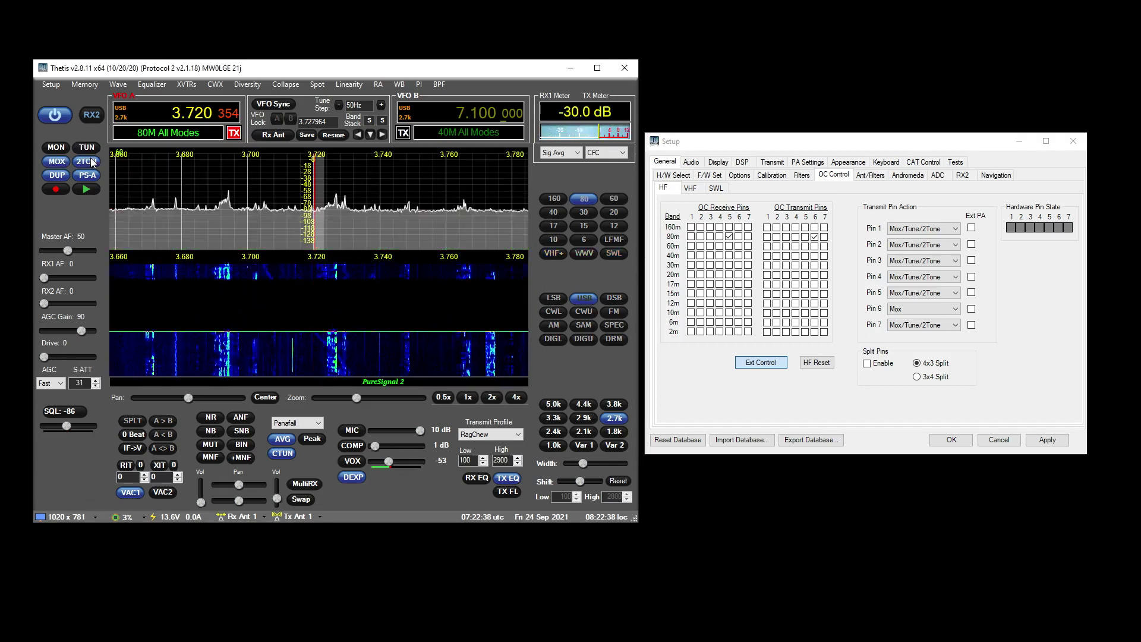
pyautogui.click(92, 162)
pyautogui.click(58, 164)
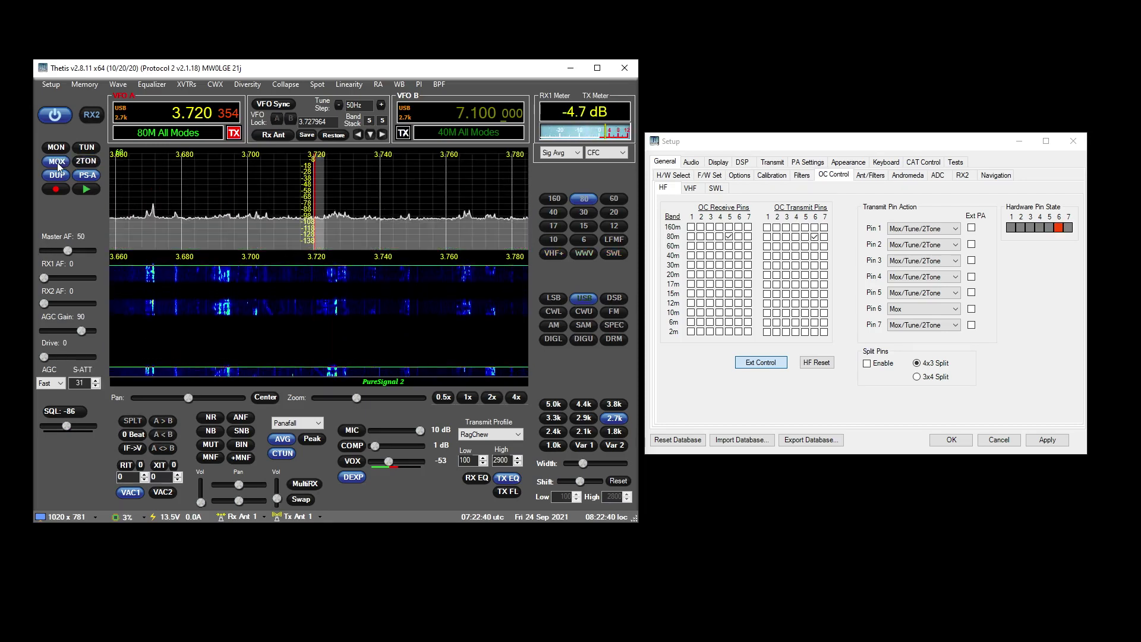
pyautogui.click(58, 164)
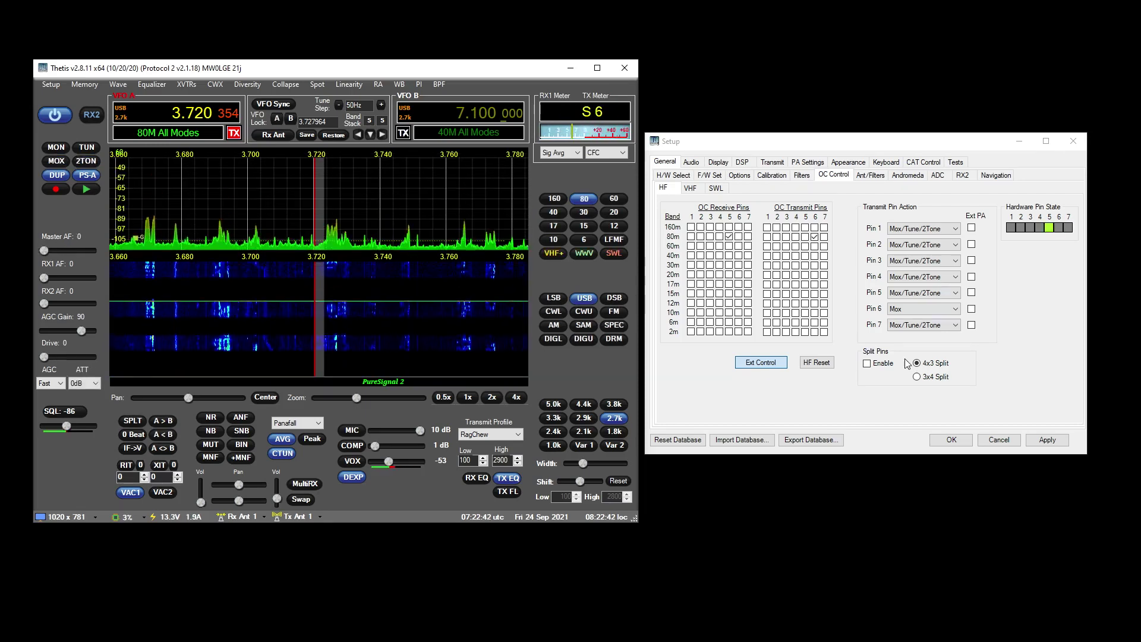
# Review the available transmit pin actions for pin 6 and look at the SWL OC settings before returning to HF.
pyautogui.click(943, 309)
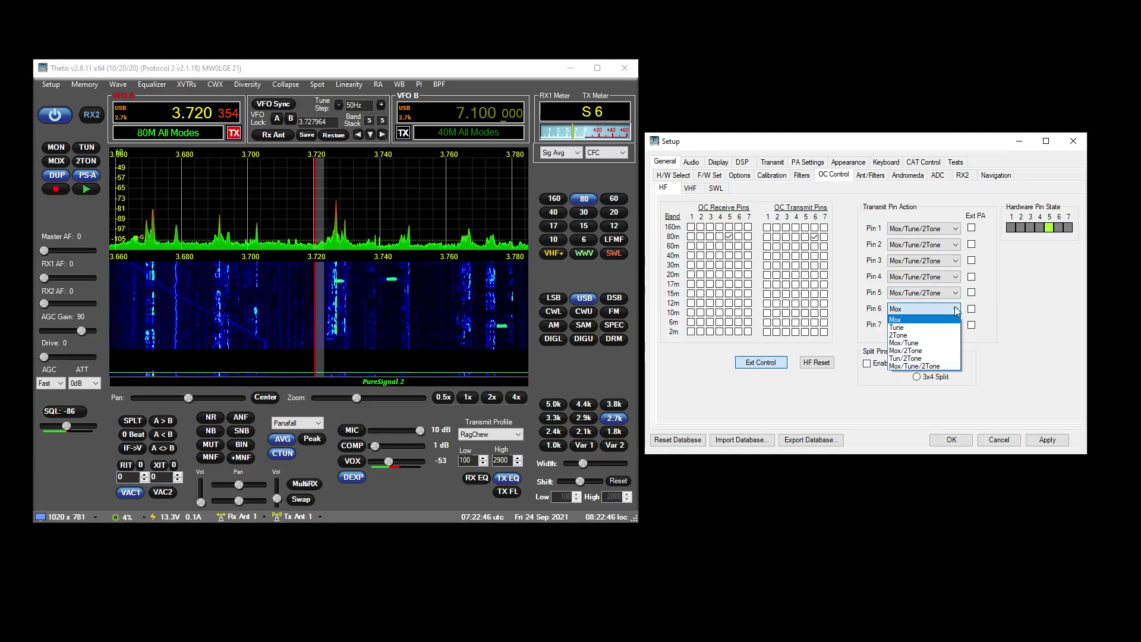
pyautogui.click(956, 310)
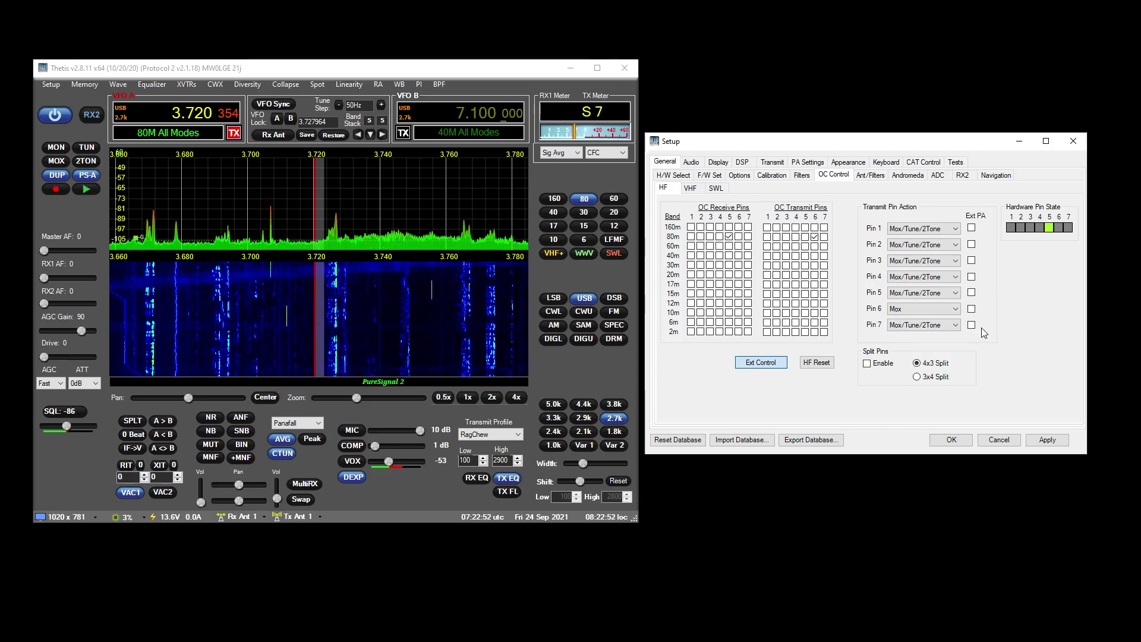
pyautogui.click(716, 188)
pyautogui.click(664, 187)
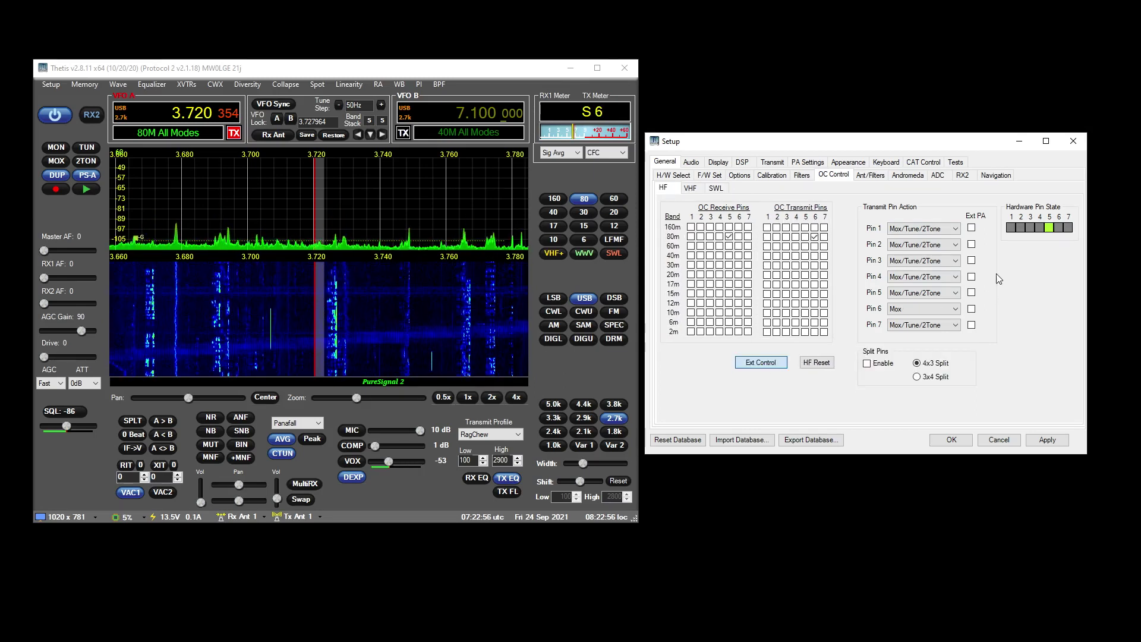
# Mark transmit pin 6 as an Ext PA pin, toggling the option to show its effect on the console.
pyautogui.click(972, 310)
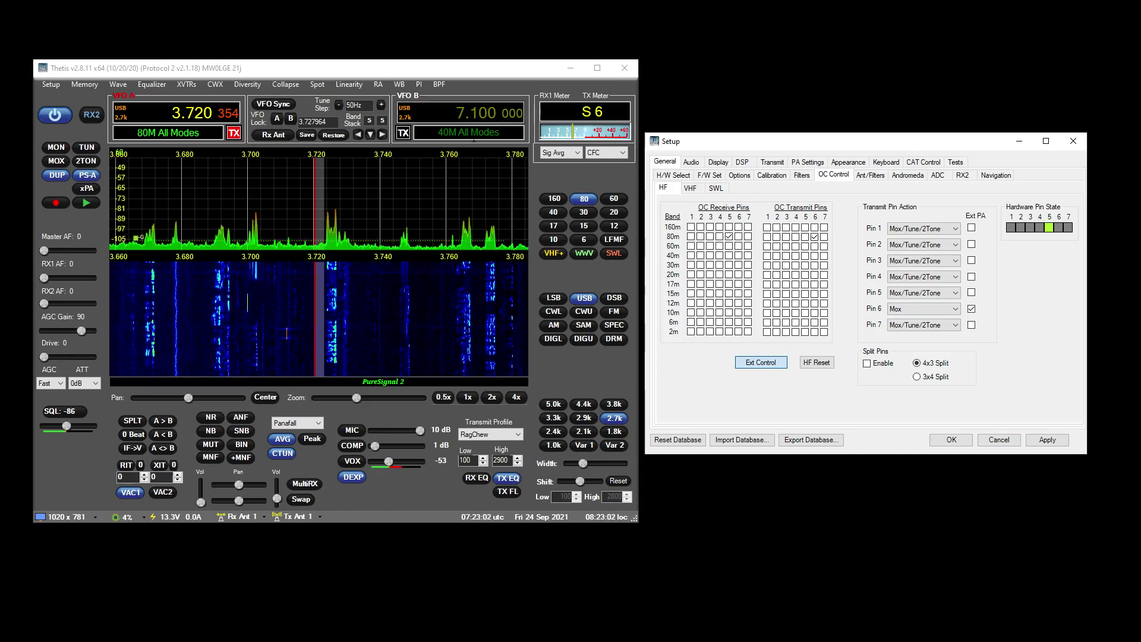
pyautogui.moveTo(973, 316)
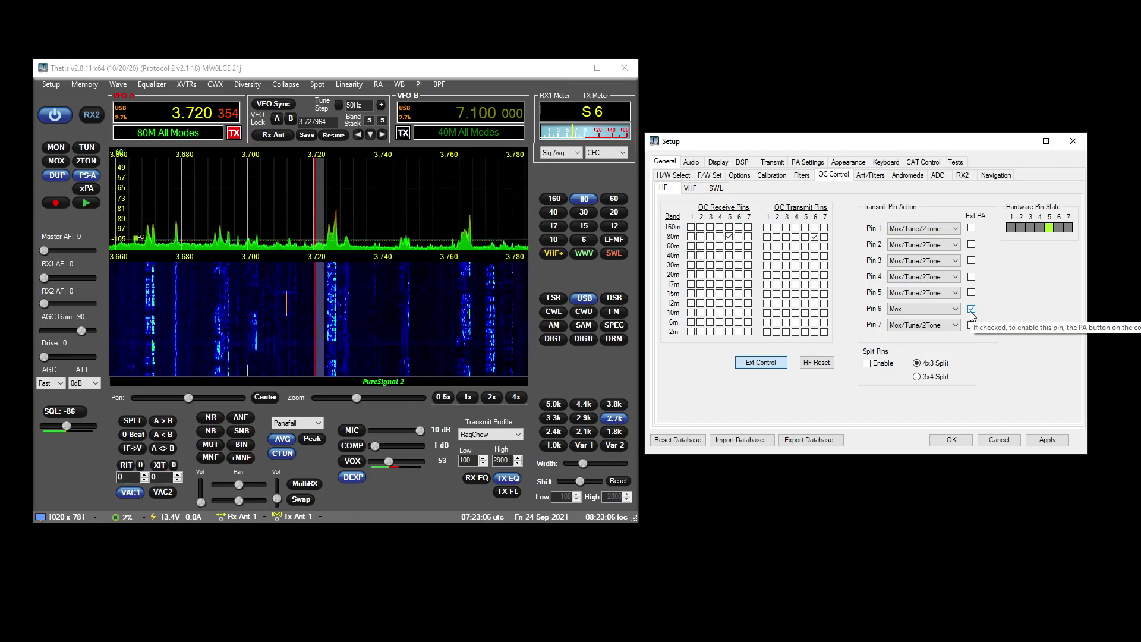
pyautogui.click(971, 312)
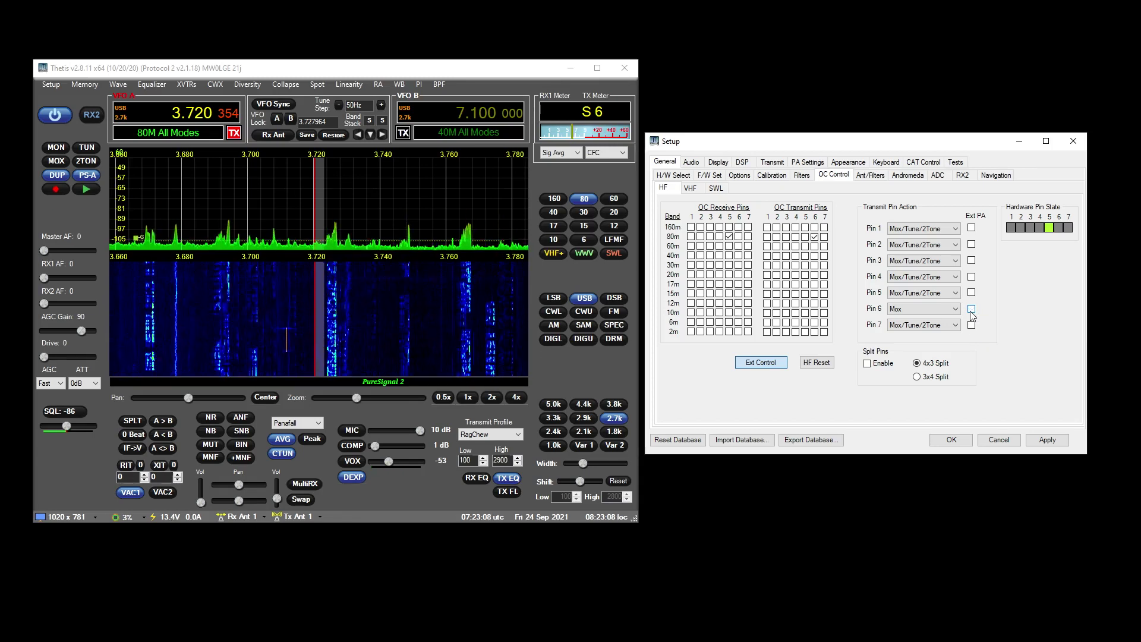
pyautogui.click(972, 309)
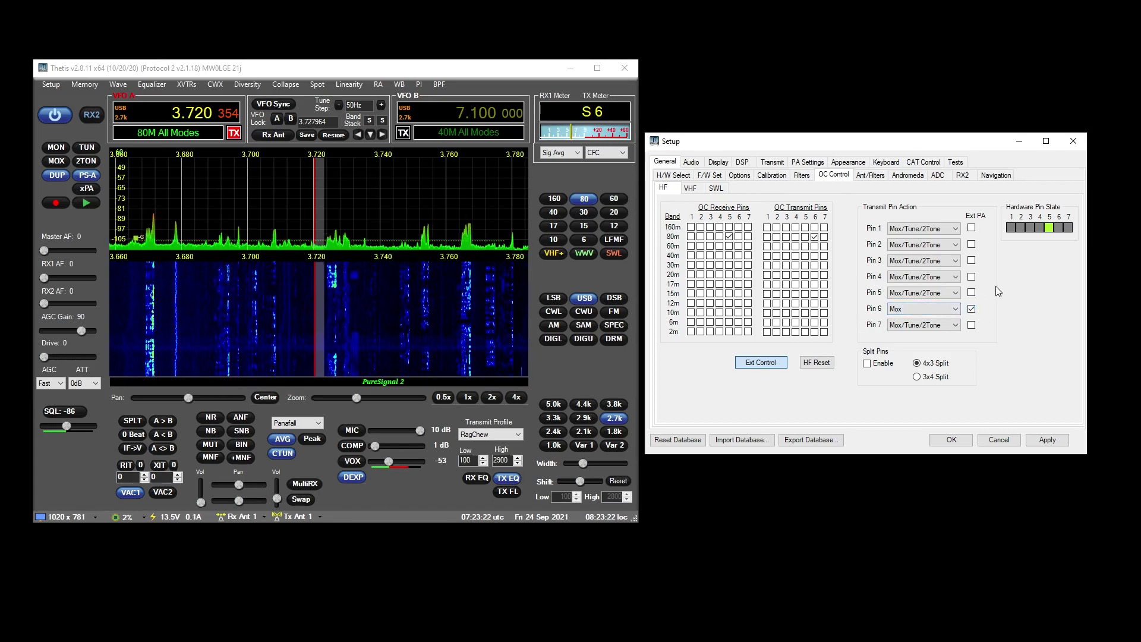
# Test the external PA control by switching MOX on and off with xPA off, repeating with xPA on, and turning xPA off.
pyautogui.click(63, 160)
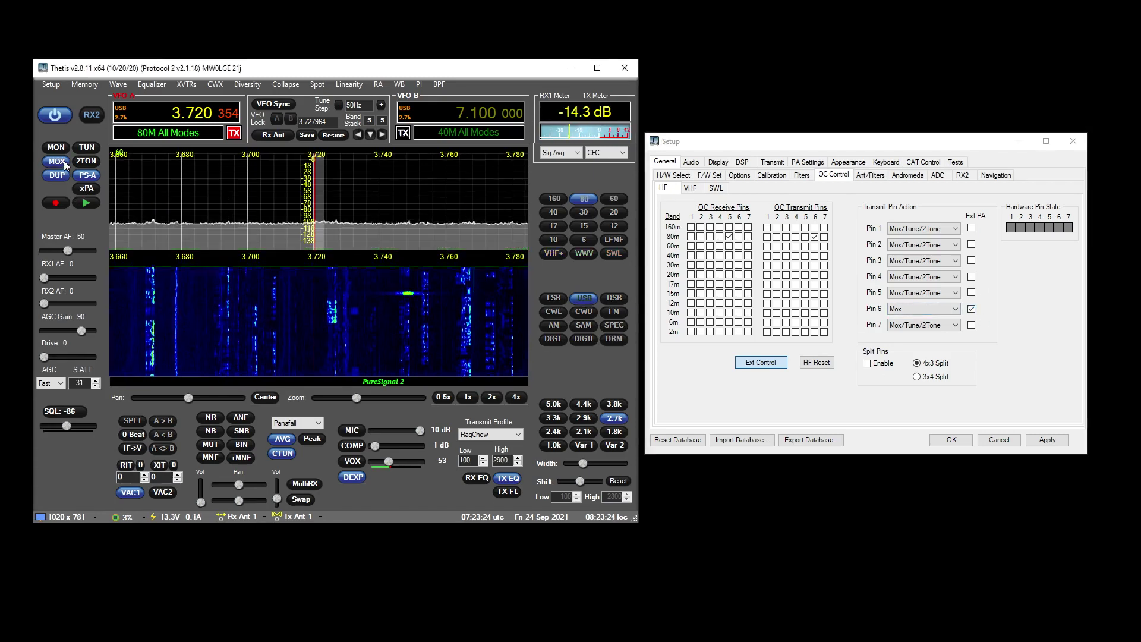
pyautogui.click(63, 161)
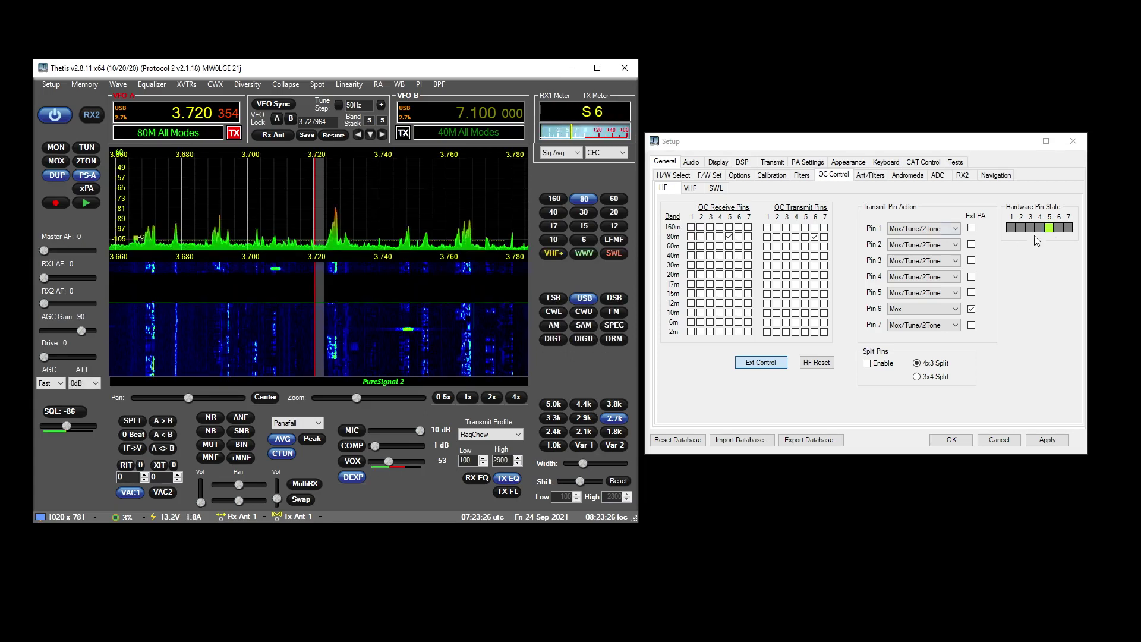
pyautogui.click(94, 188)
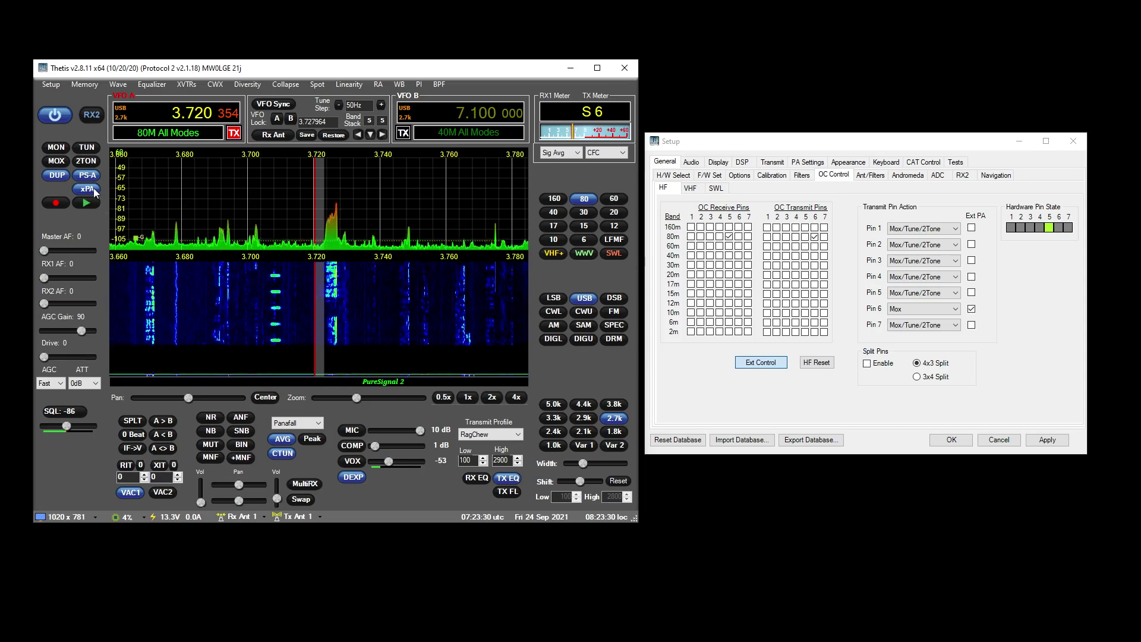
pyautogui.click(59, 163)
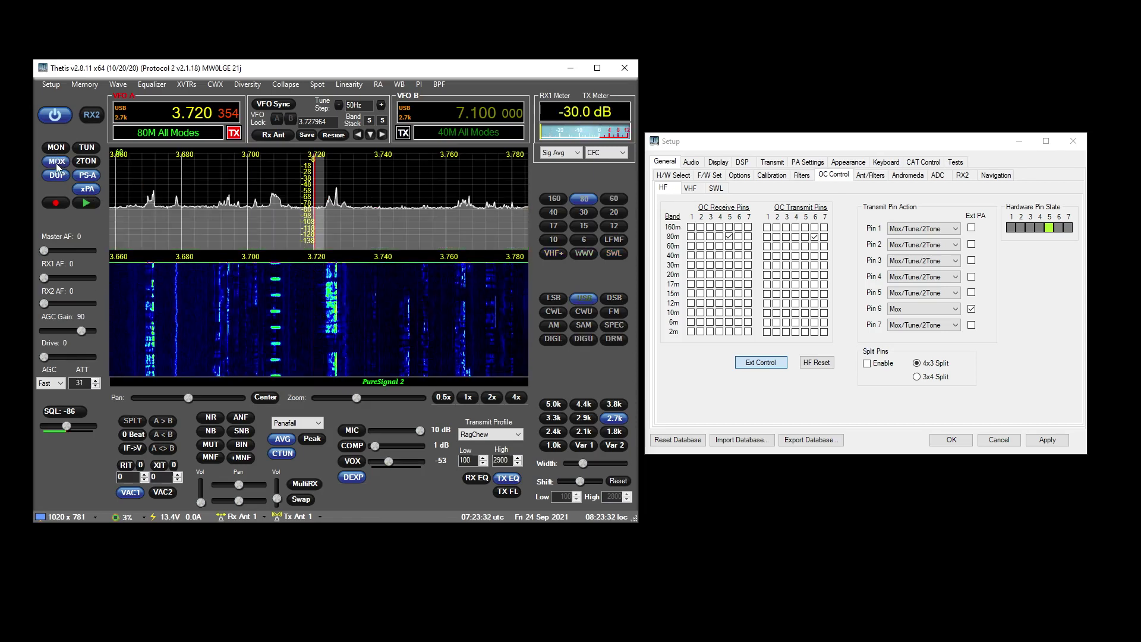
pyautogui.click(57, 166)
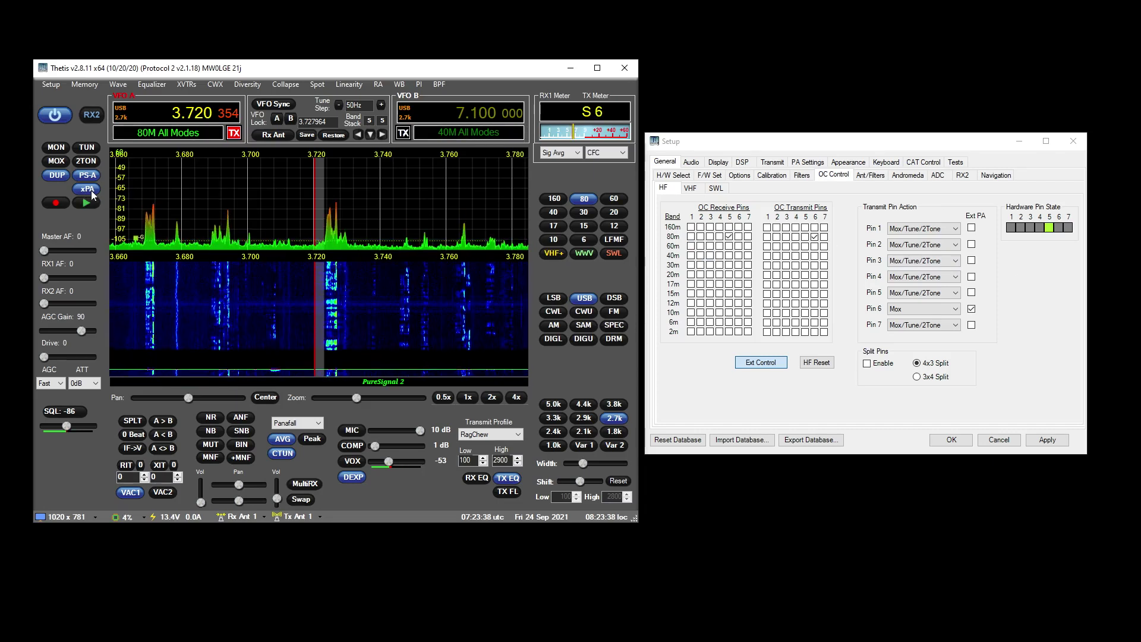
pyautogui.click(87, 189)
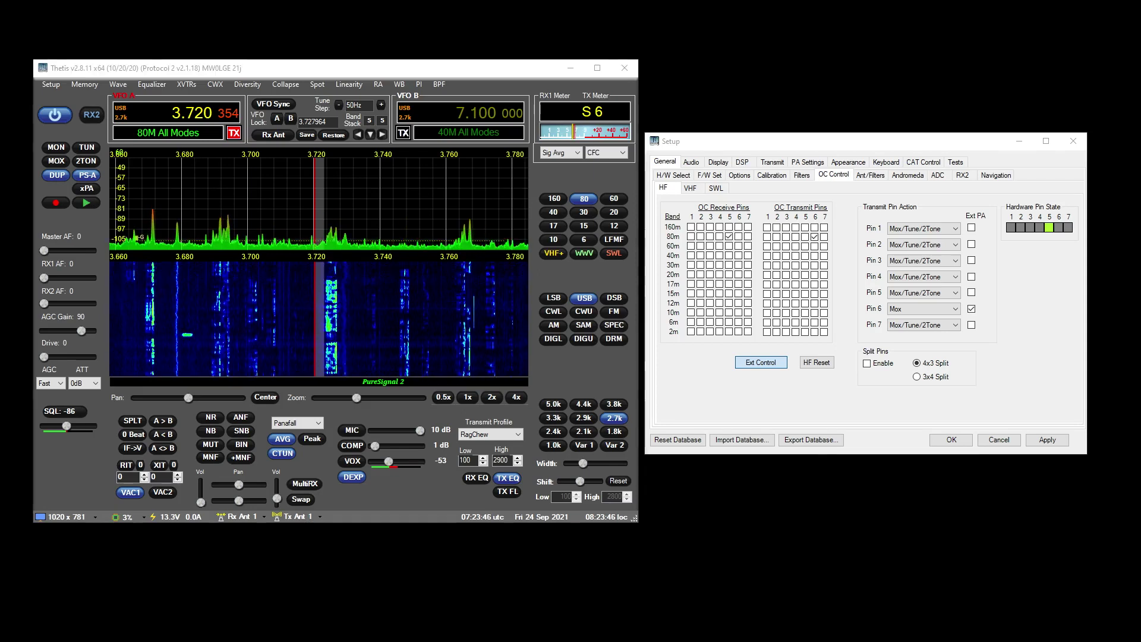
# Move the change notes out of view and open the CAT Command Tester, placing it between the console and Setup.
pyautogui.moveTo(470, 295); pyautogui.dragTo(468, 641)
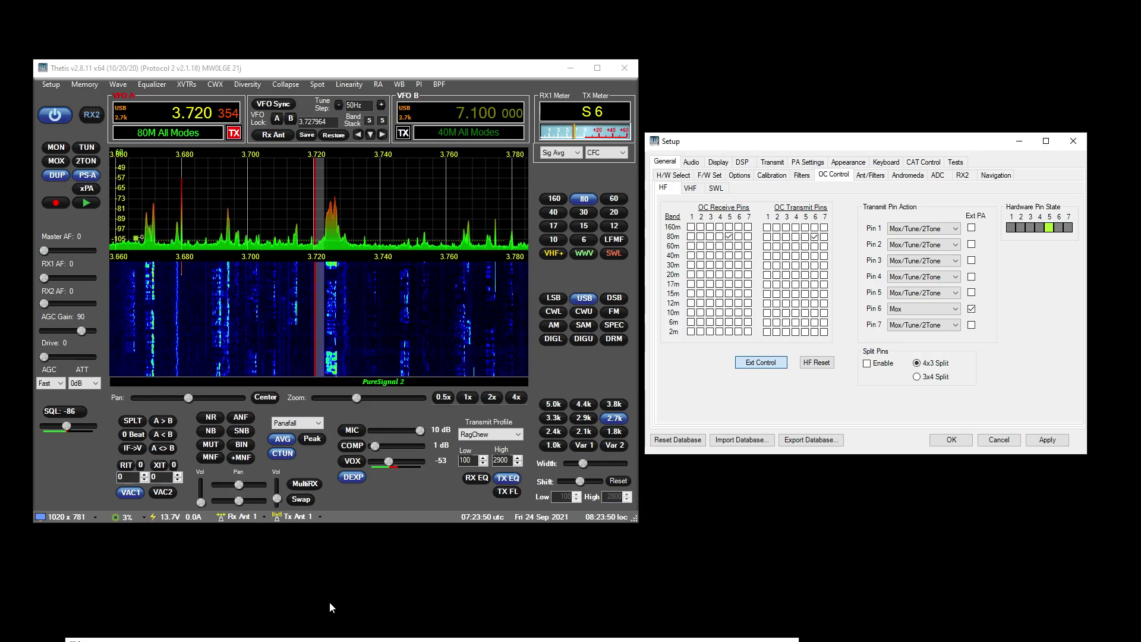
pyautogui.click(916, 164)
pyautogui.click(950, 272)
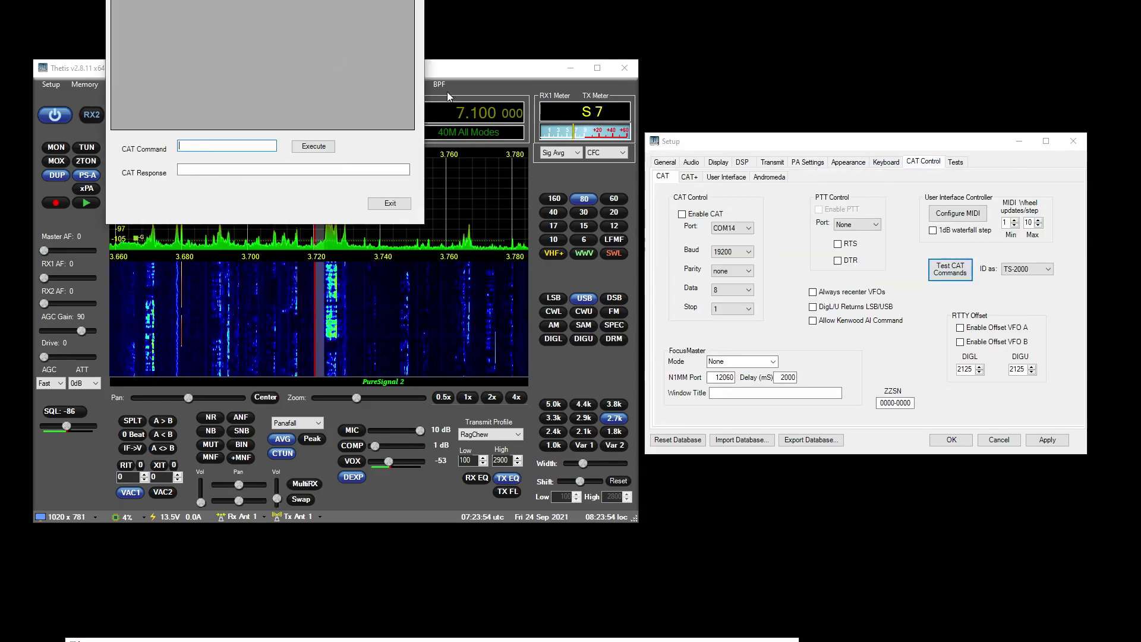
pyautogui.moveTo(291, 0); pyautogui.dragTo(687, 252)
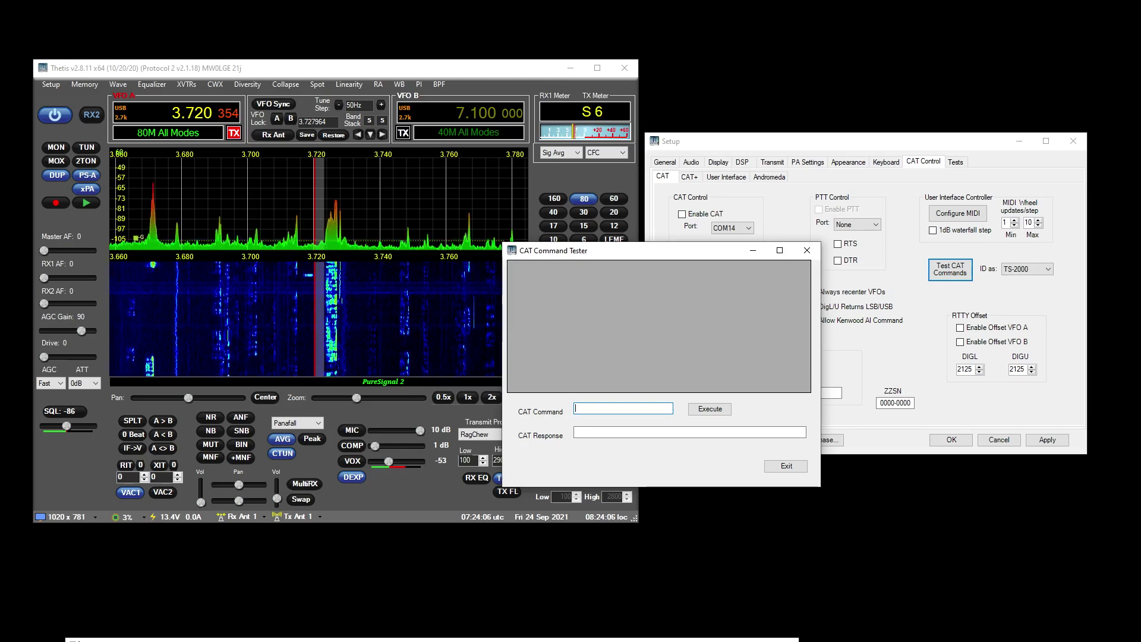
# Show the General OC Control settings again and move the CAT Command Tester clear of the hardware pin state.
pyautogui.click(819, 163)
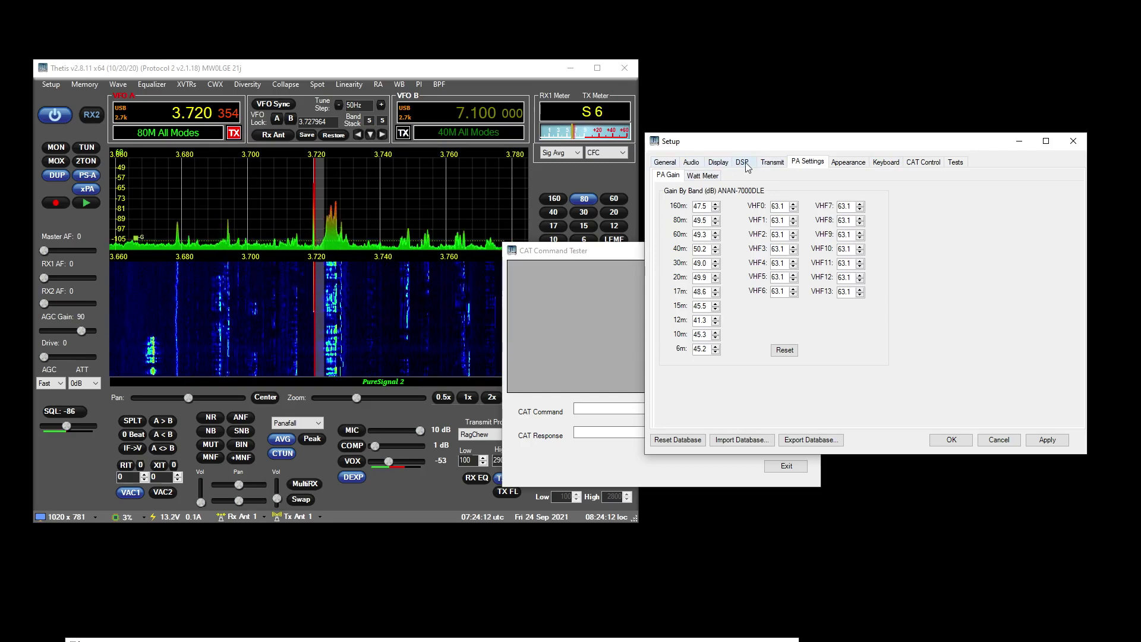
pyautogui.click(664, 162)
pyautogui.click(833, 175)
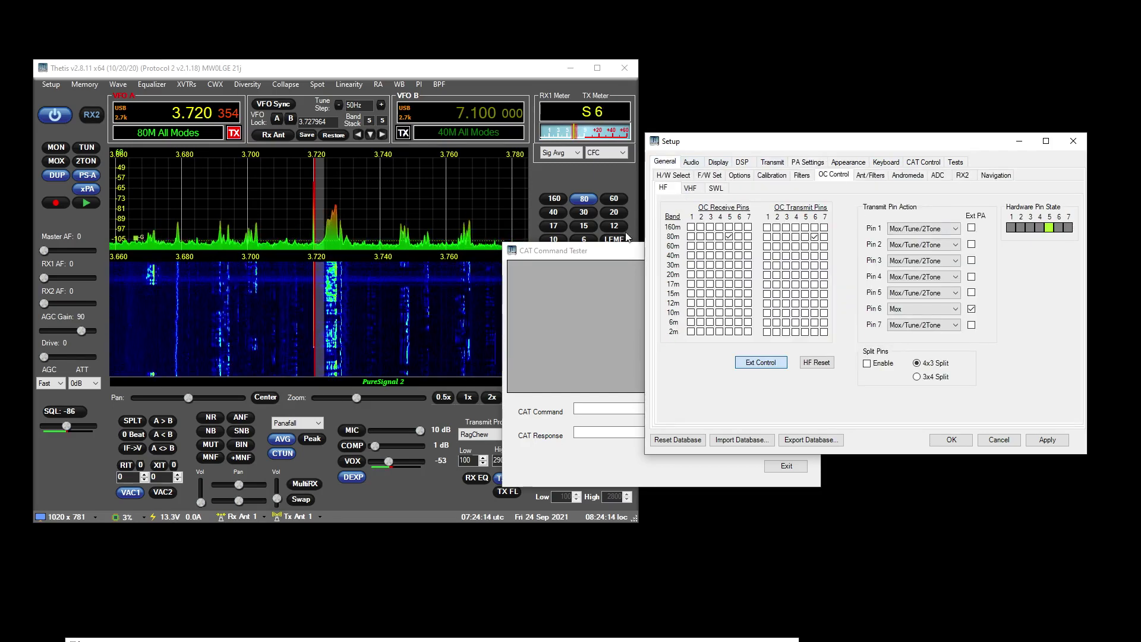
pyautogui.moveTo(616, 252); pyautogui.dragTo(766, 338)
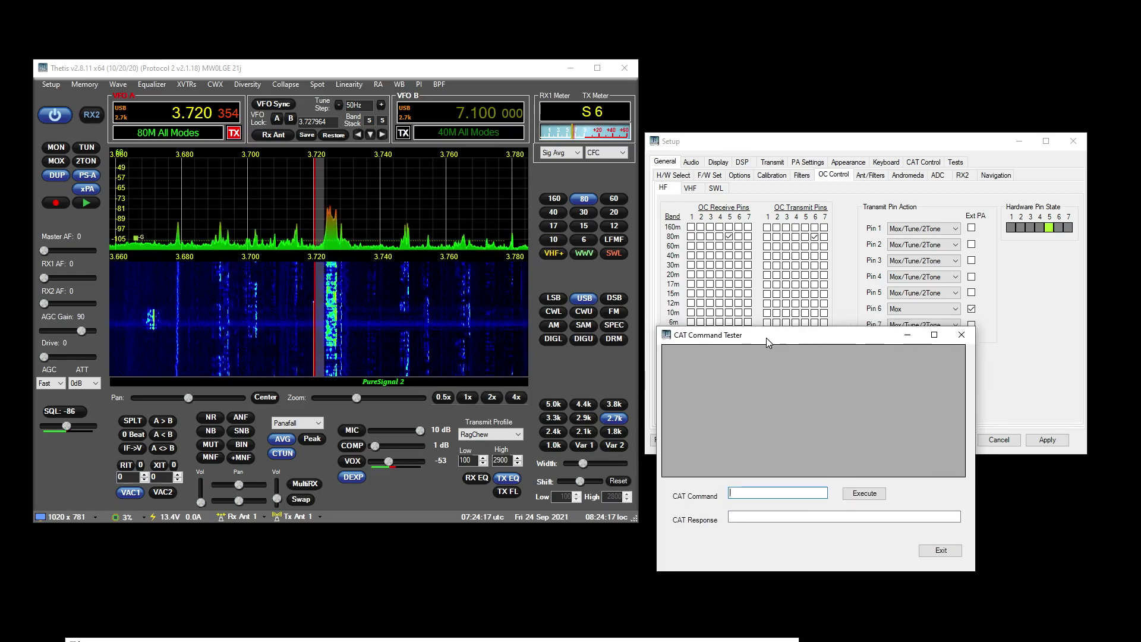
# Switch MOX on and execute the CAT command zzup0 to control xPA during transmit.
pyautogui.click(54, 162)
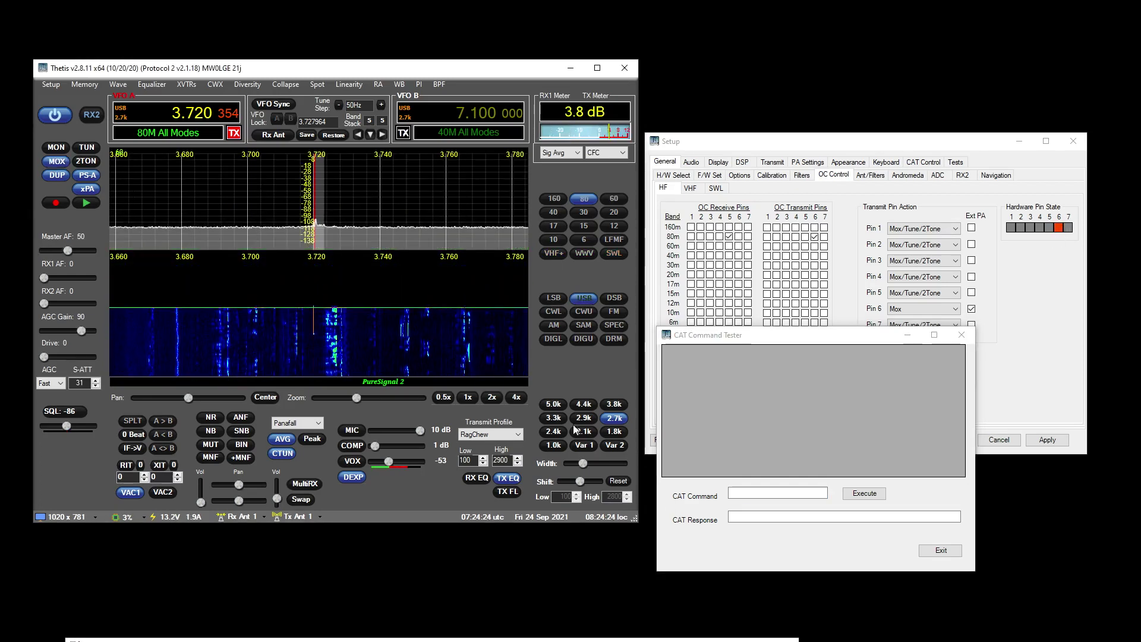
pyautogui.click(745, 494)
pyautogui.write('zzup0')
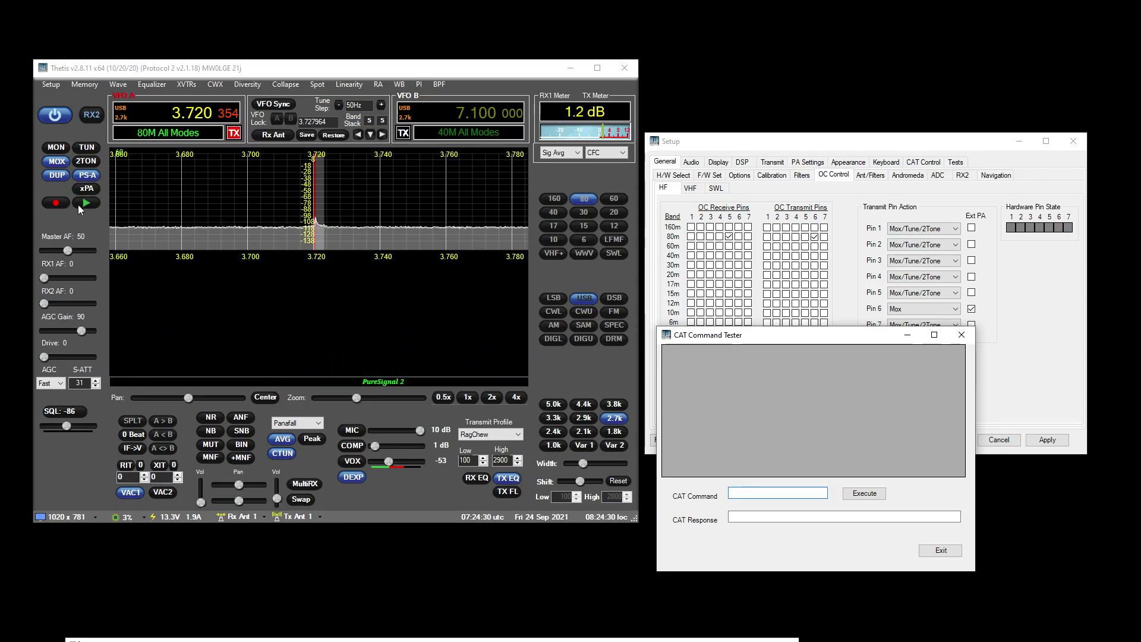
# Toggle xPA on and off while transmitting to test the pin state, then switch MOX off.
pyautogui.click(85, 187)
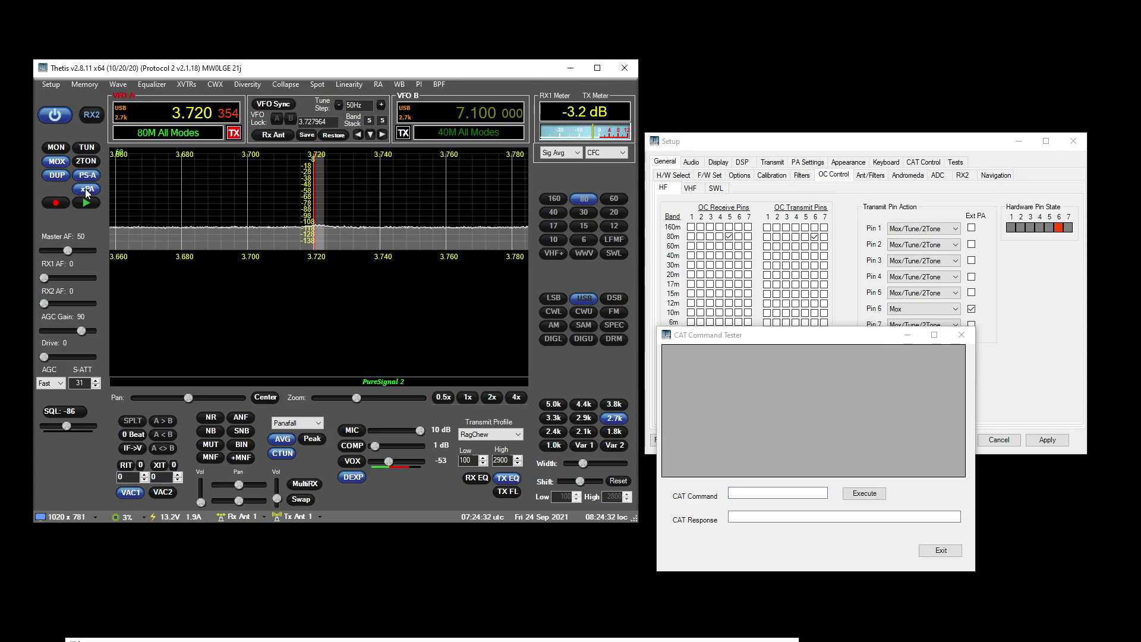
pyautogui.click(85, 188)
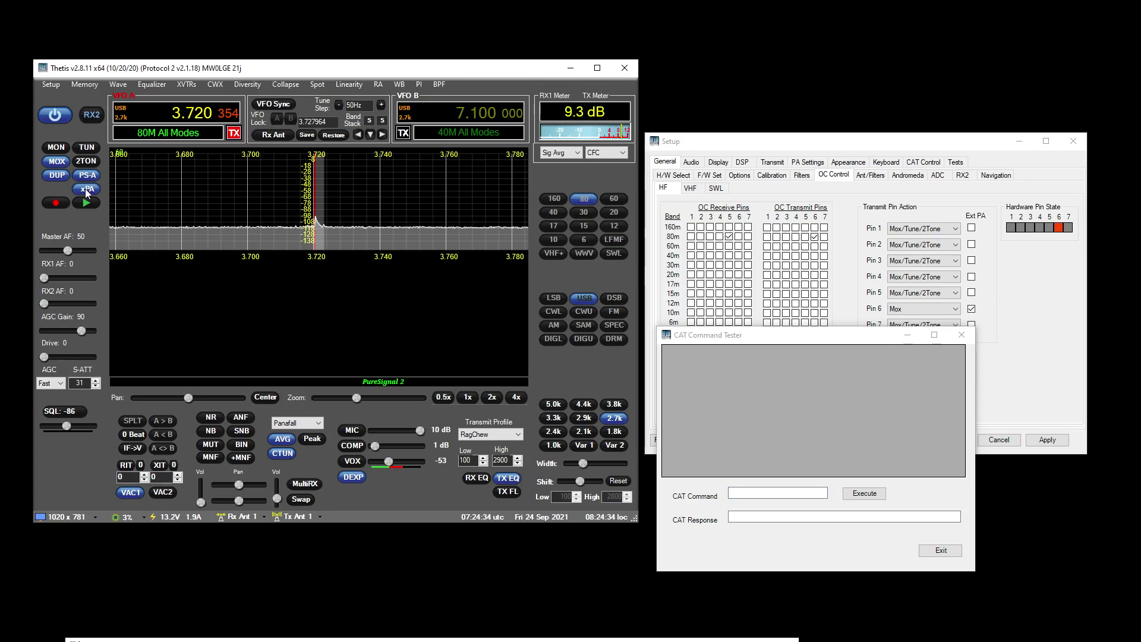
pyautogui.click(85, 188)
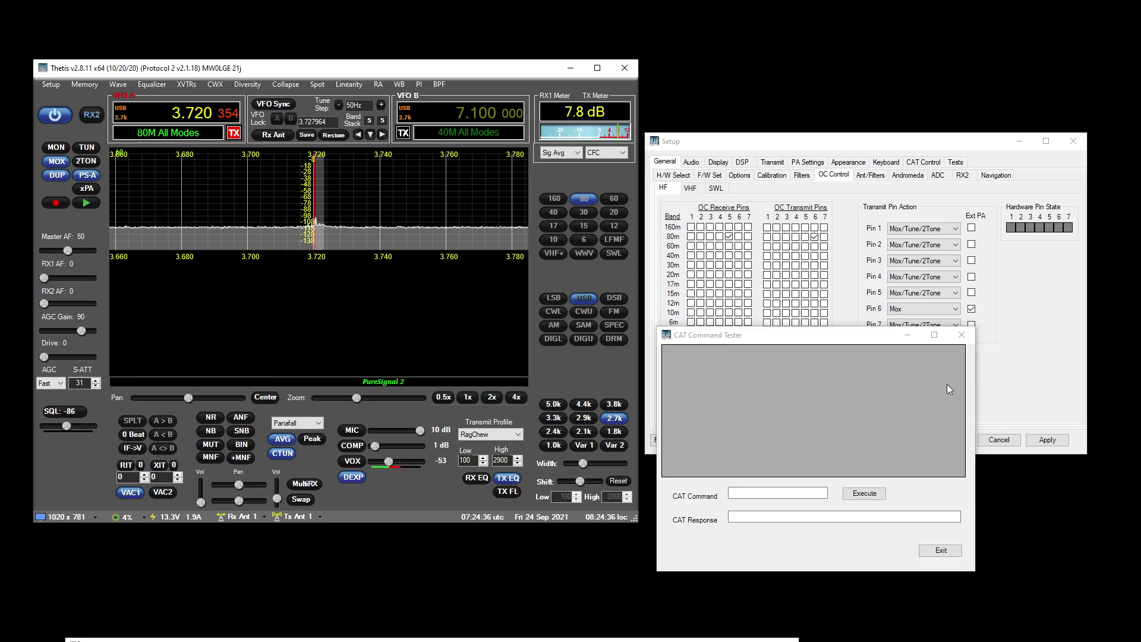
pyautogui.click(57, 164)
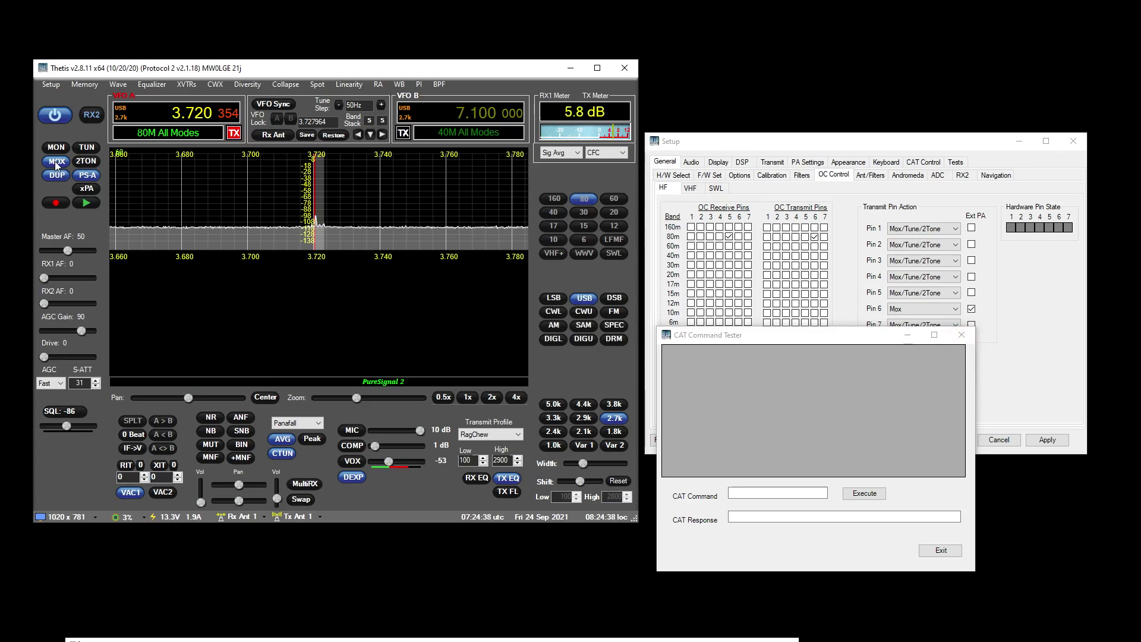
# Close the CAT Command Tester and bring back the 21a_changes notes to review the ZZUP, xPA and RX1 + RX2 mute entries.
pyautogui.click(961, 336)
pyautogui.moveTo(568, 640); pyautogui.dragTo(495, 193)
pyautogui.moveTo(563, 441); pyautogui.dragTo(350, 439)
pyautogui.click(363, 443)
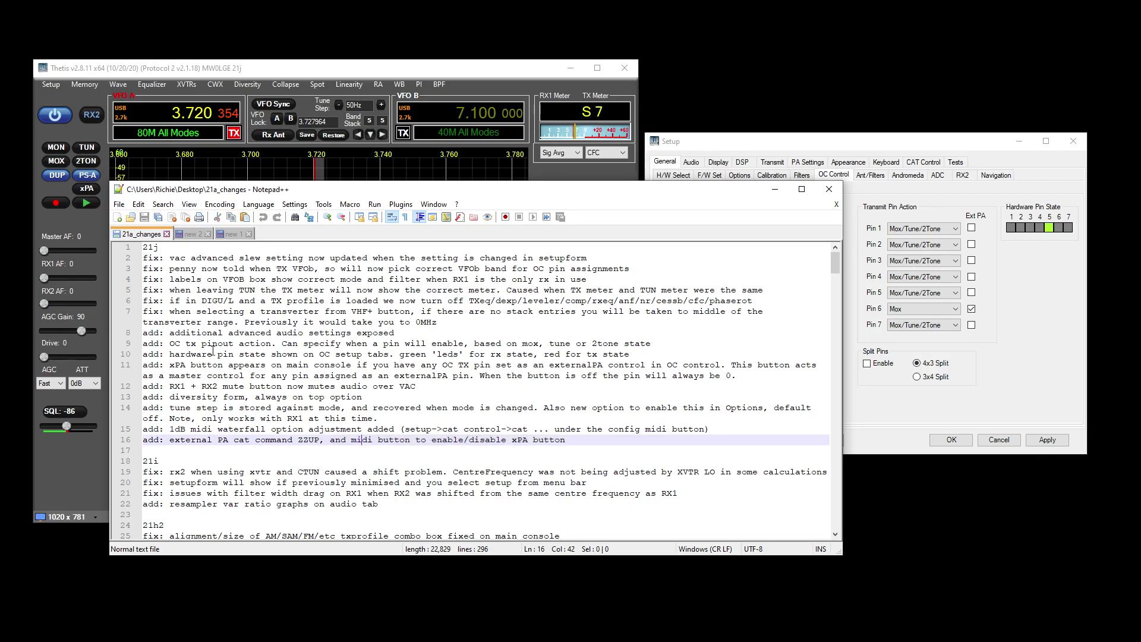
pyautogui.click(225, 366)
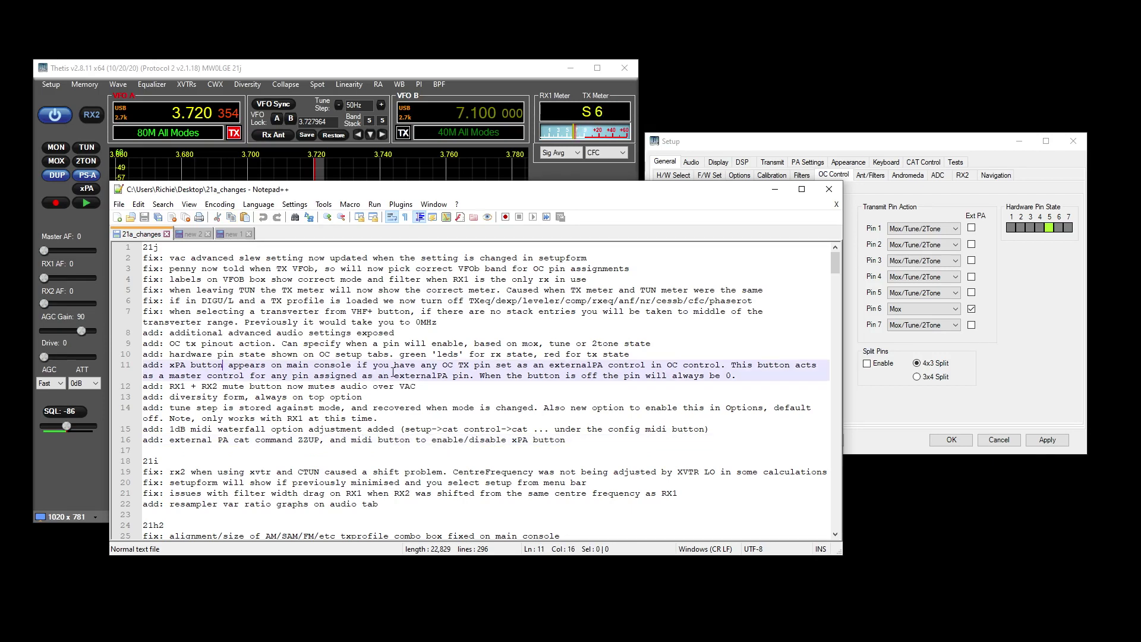
pyautogui.click(239, 386)
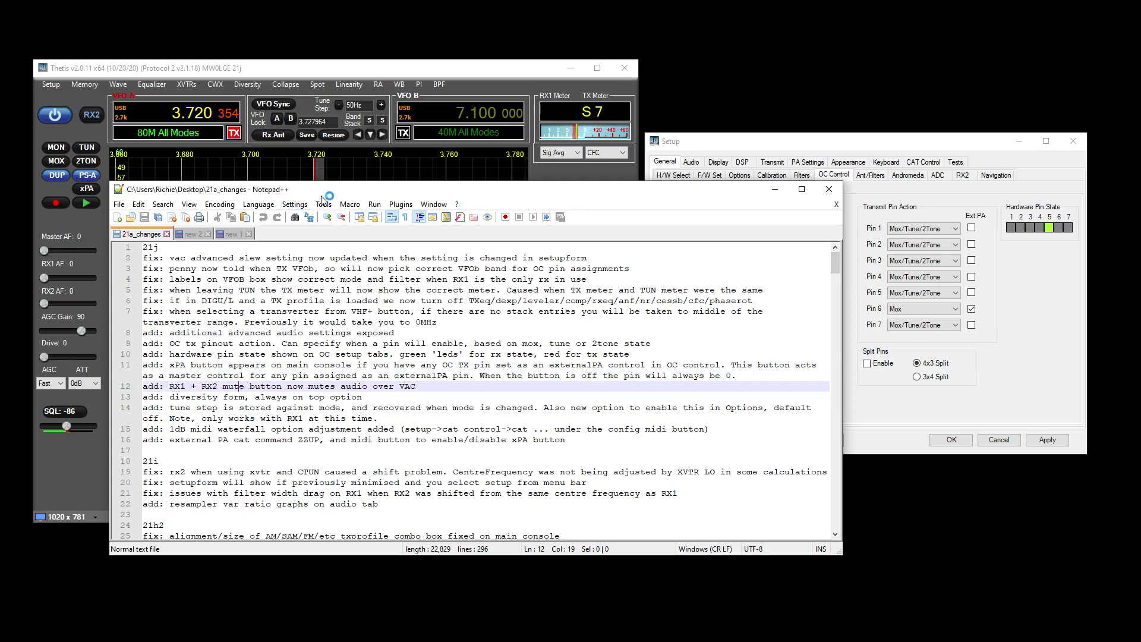
# Move the change notes out of view and open the diversity Phasing Control form to show Always On Top, closing it again.
pyautogui.moveTo(328, 195); pyautogui.dragTo(290, 617)
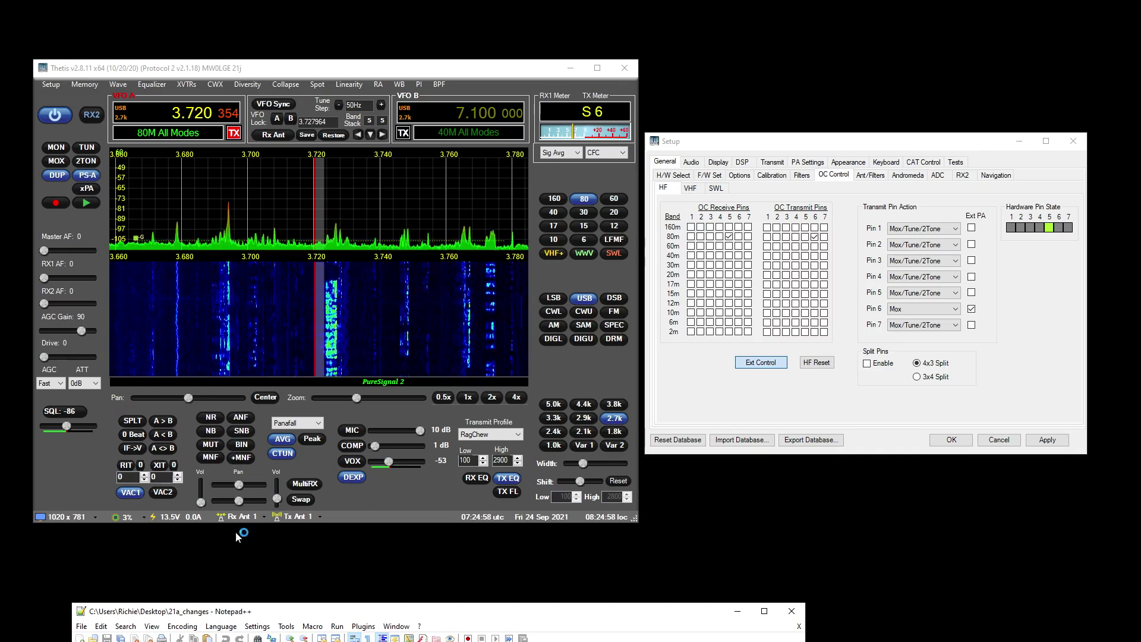
pyautogui.moveTo(517, 617); pyautogui.dragTo(564, 216)
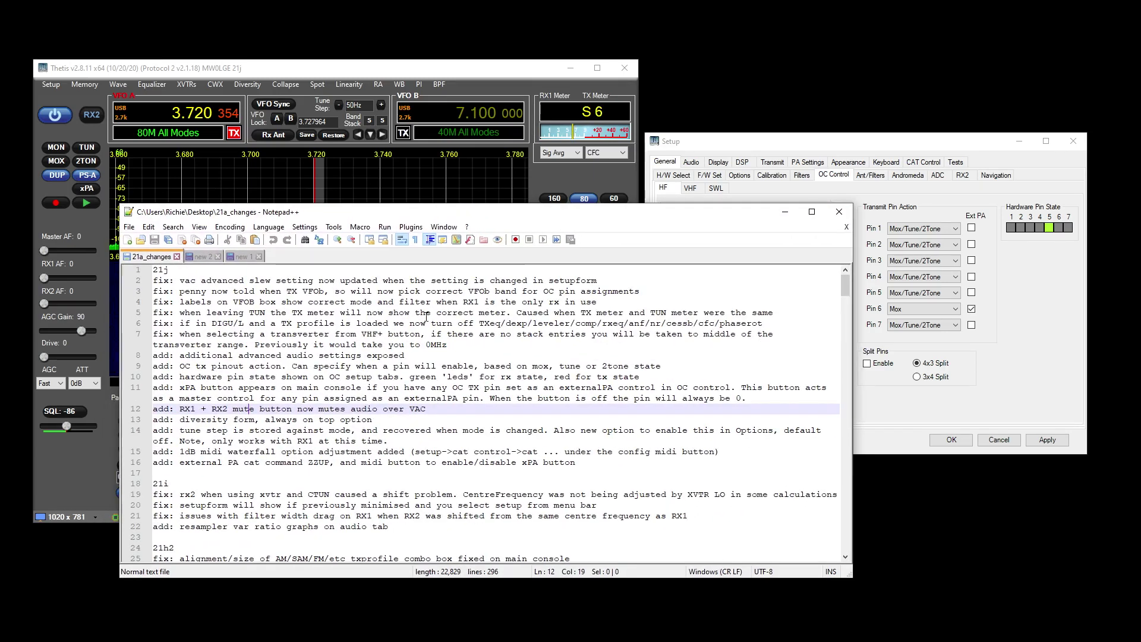
pyautogui.moveTo(424, 220); pyautogui.dragTo(373, 641)
pyautogui.click(249, 88)
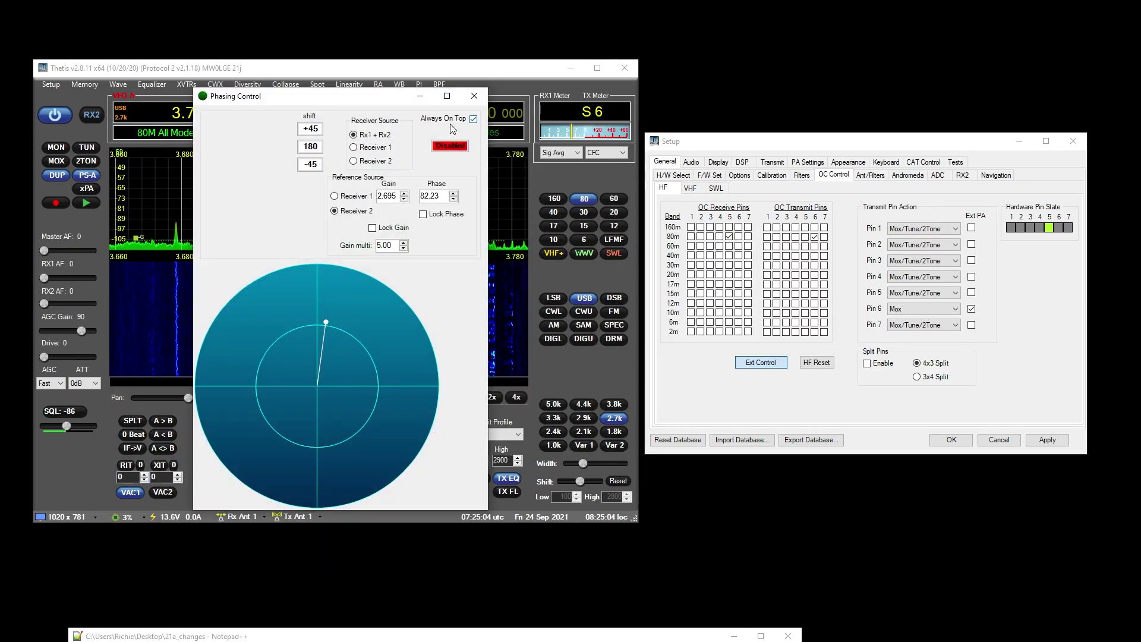
pyautogui.click(475, 100)
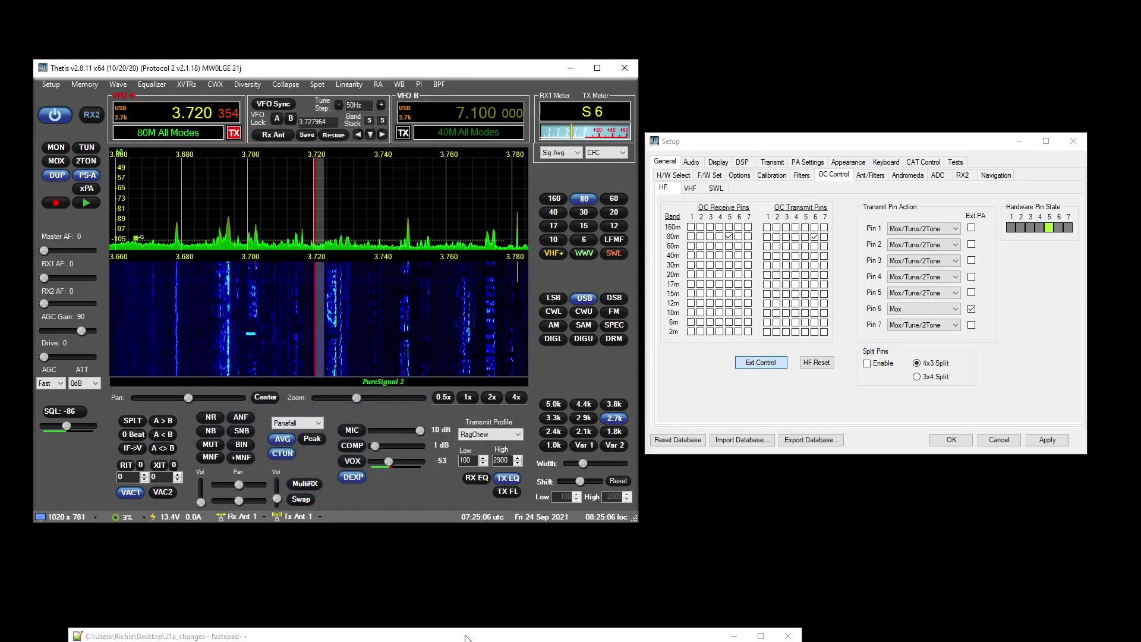
# Review the tune step entry in the 21a_changes notes, and open the General Options page in Setup to show Recover TuneStep per Mode for RX1.
pyautogui.moveTo(279, 635); pyautogui.dragTo(330, 143)
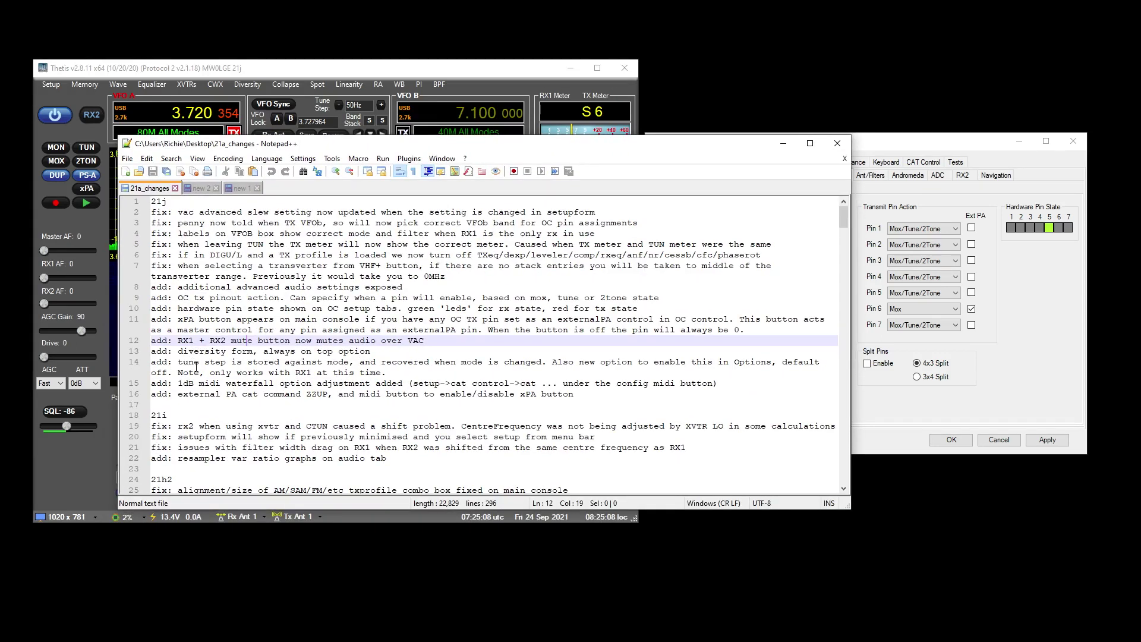
pyautogui.moveTo(452, 147); pyautogui.dragTo(387, 641)
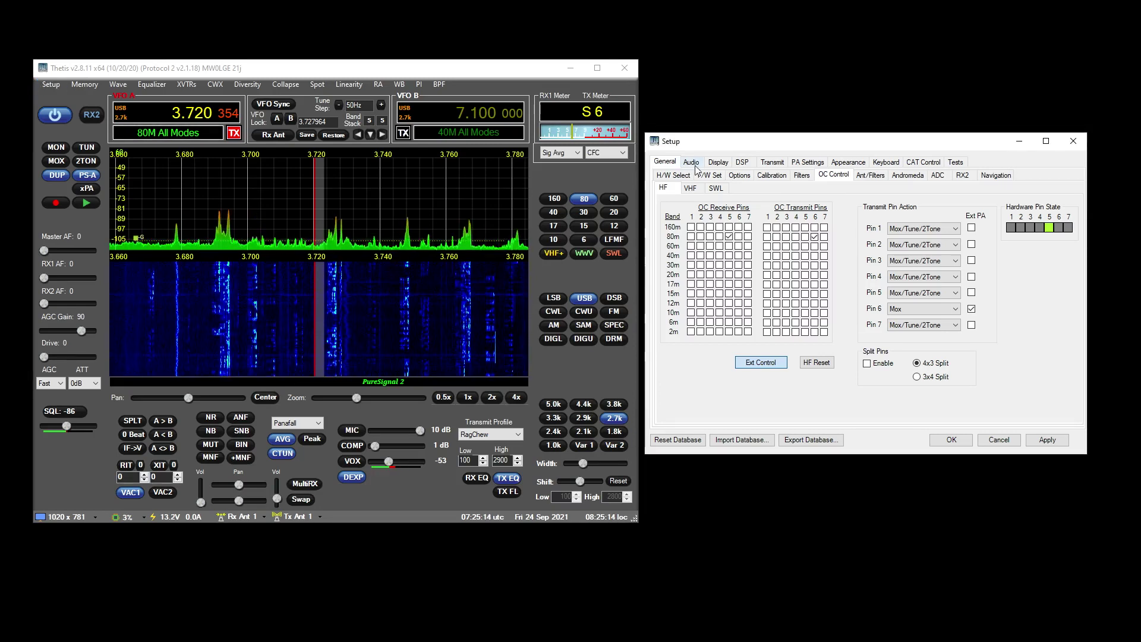
pyautogui.click(675, 175)
pyautogui.click(739, 175)
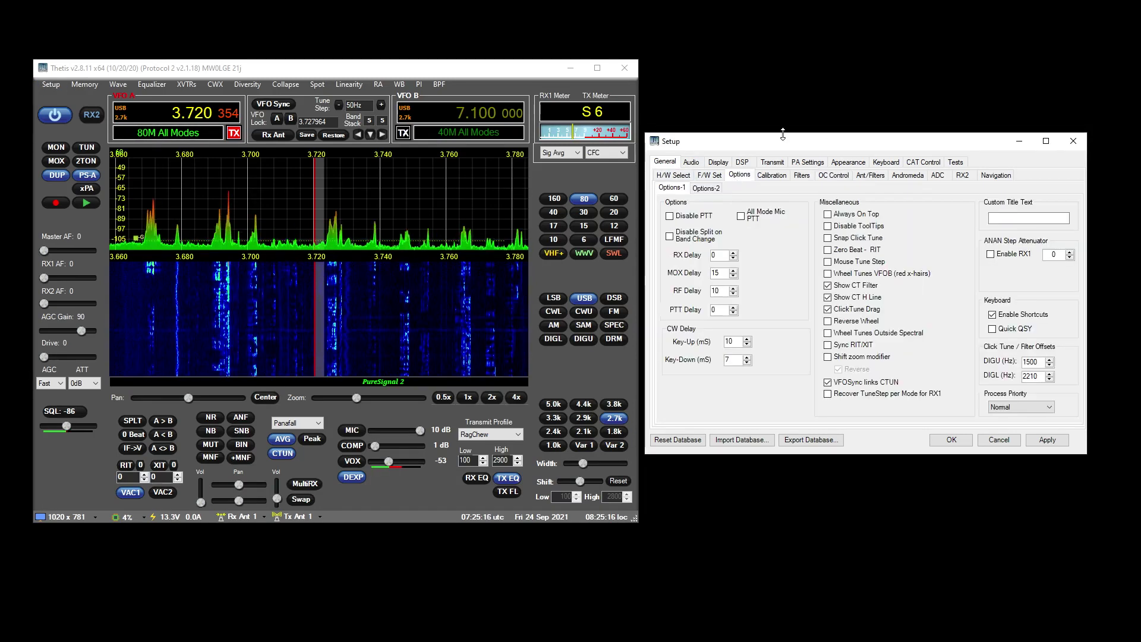
pyautogui.moveTo(817, 140); pyautogui.dragTo(428, 142)
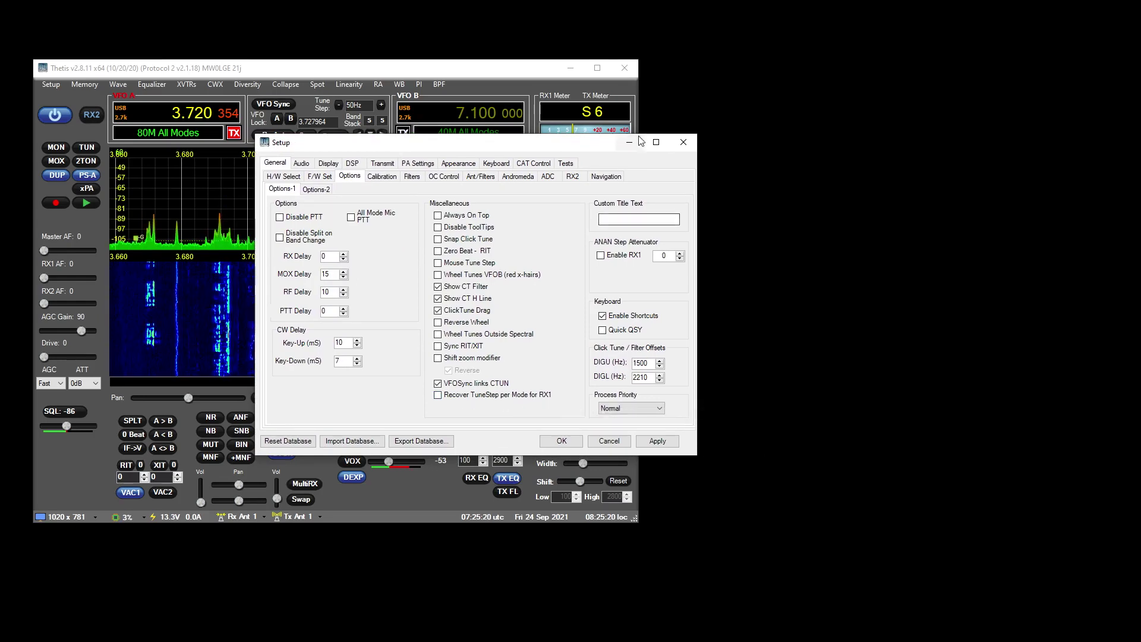
# Close Setup, set the tune step to 25Hz, and switch RX1 to CWL and back to USB with per-mode recovery off.
pyautogui.click(683, 144)
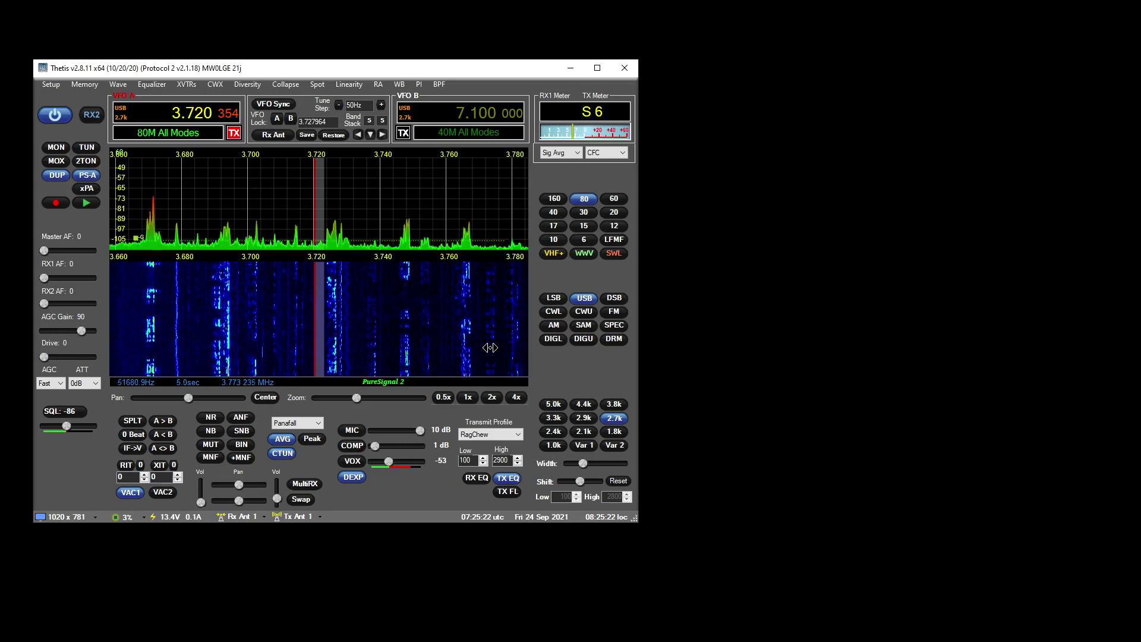
pyautogui.click(339, 104)
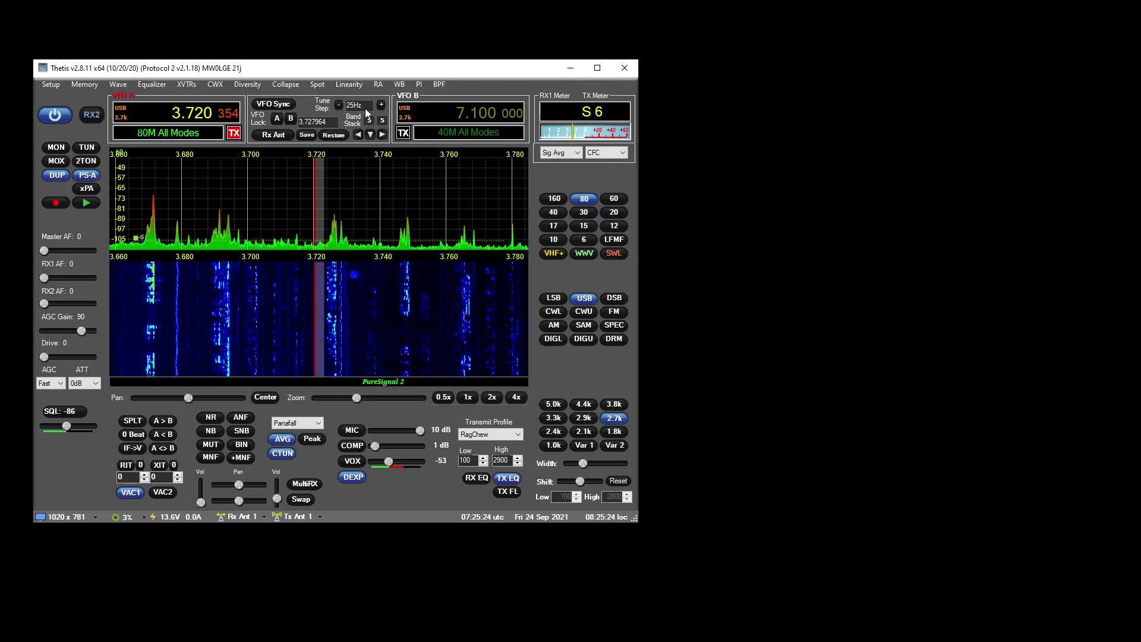
pyautogui.click(553, 311)
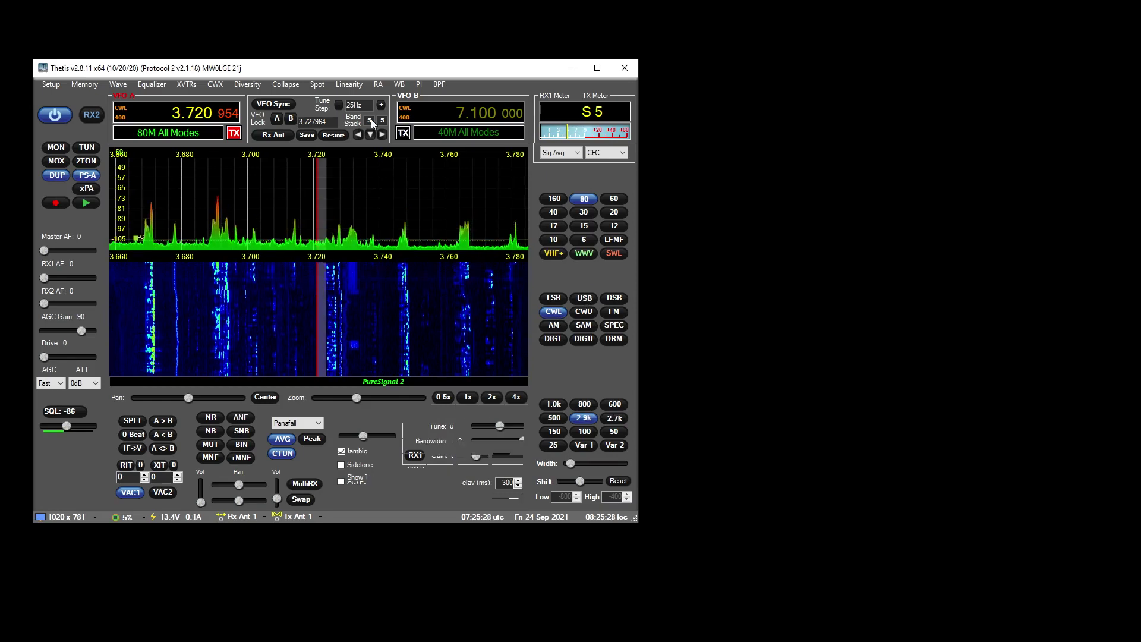
pyautogui.click(585, 299)
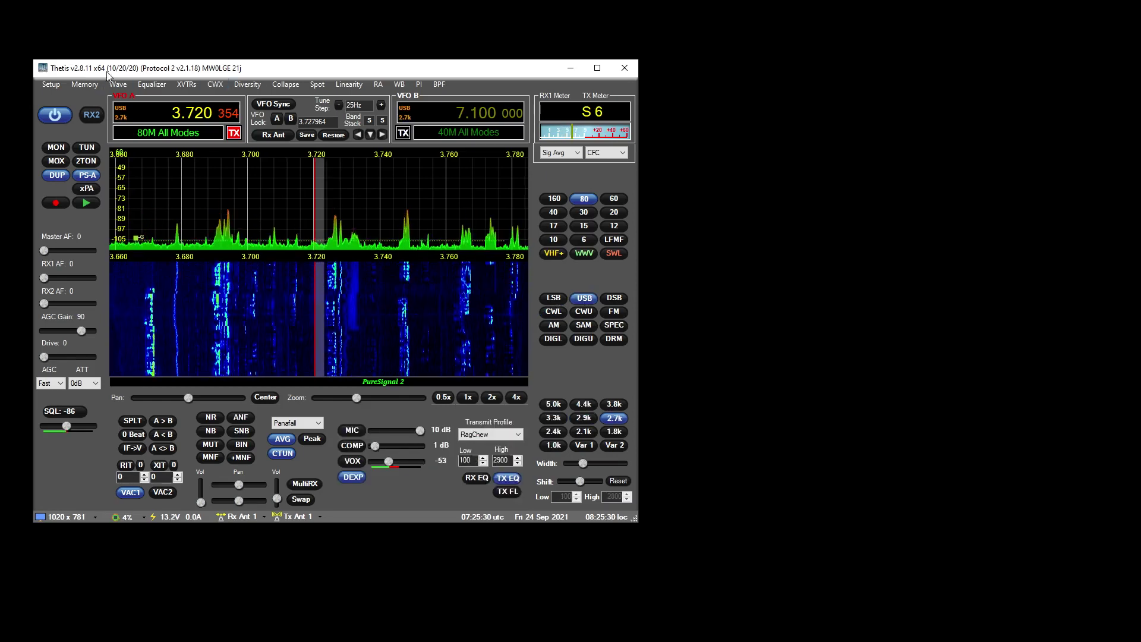
# Enable Recover TuneStep per Mode for RX1 in Setup, and set the CWL mode's tune step to 2Hz.
pyautogui.click(59, 86)
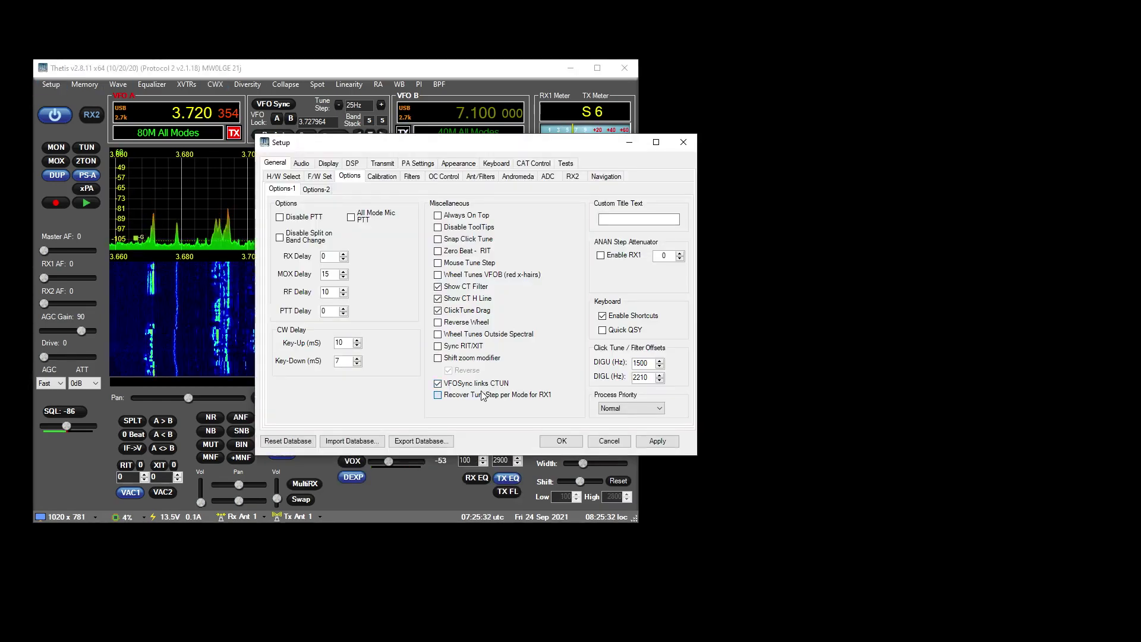
pyautogui.click(552, 441)
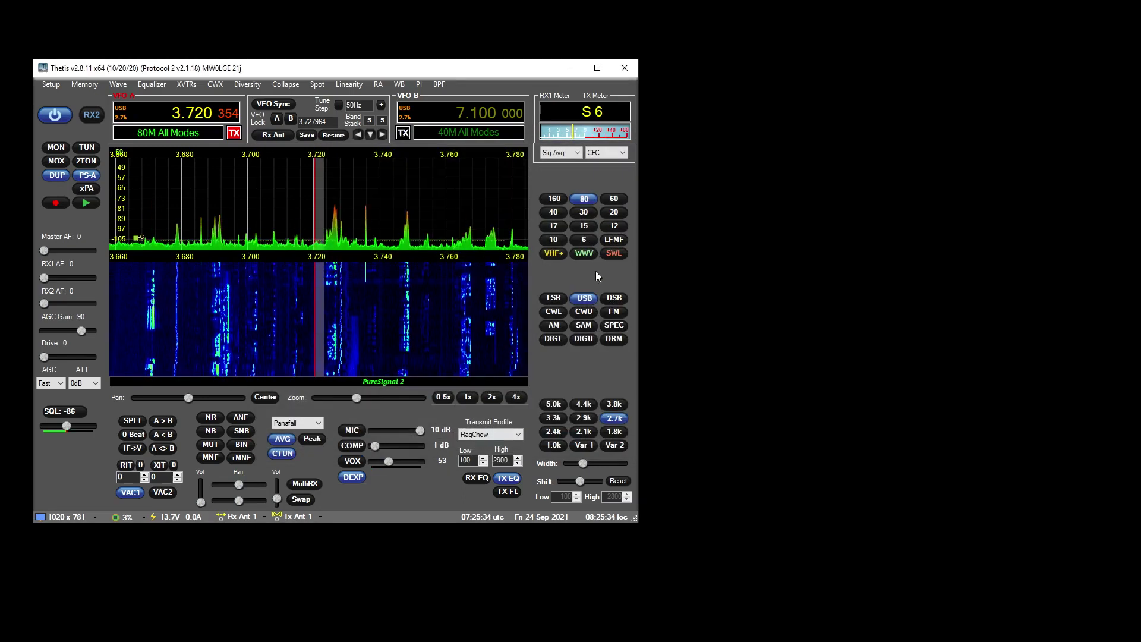
pyautogui.click(552, 313)
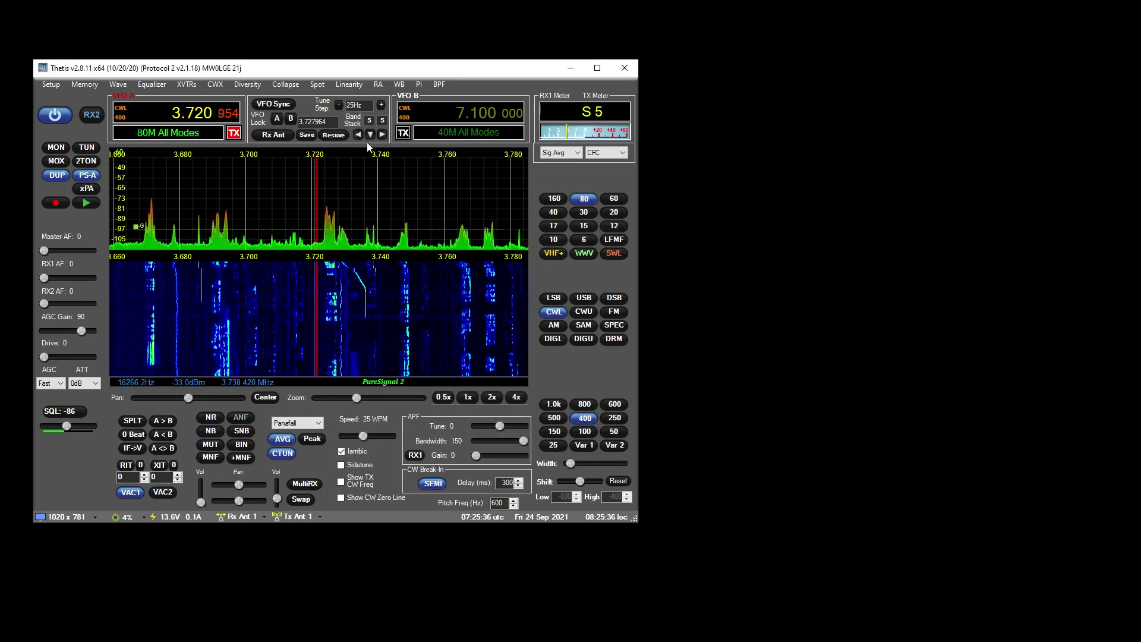
pyautogui.click(339, 105)
pyautogui.click(339, 105)
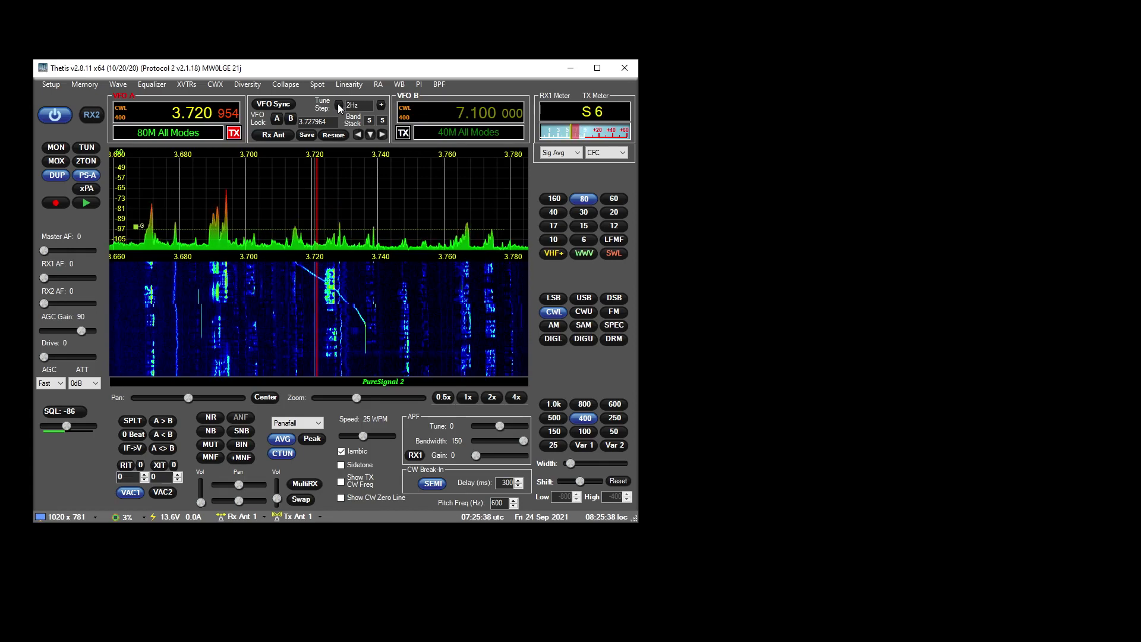
# Cycle RX1 through USB, LSB and CWL to check the tune step recalled for each mode, finishing on USB.
pyautogui.click(585, 298)
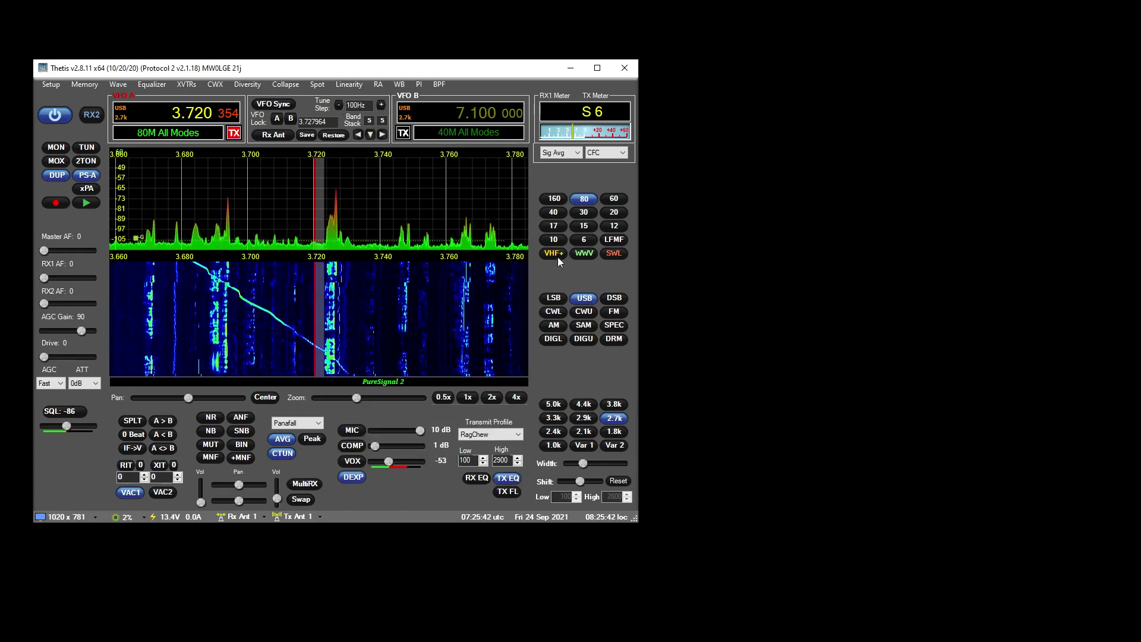
pyautogui.click(550, 298)
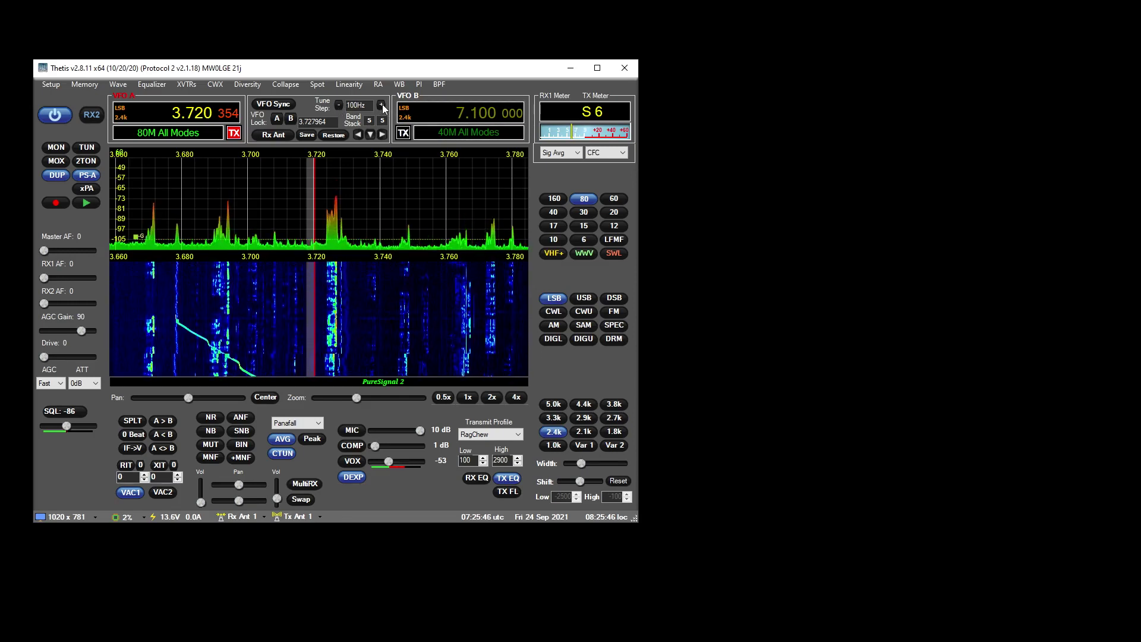
pyautogui.click(552, 310)
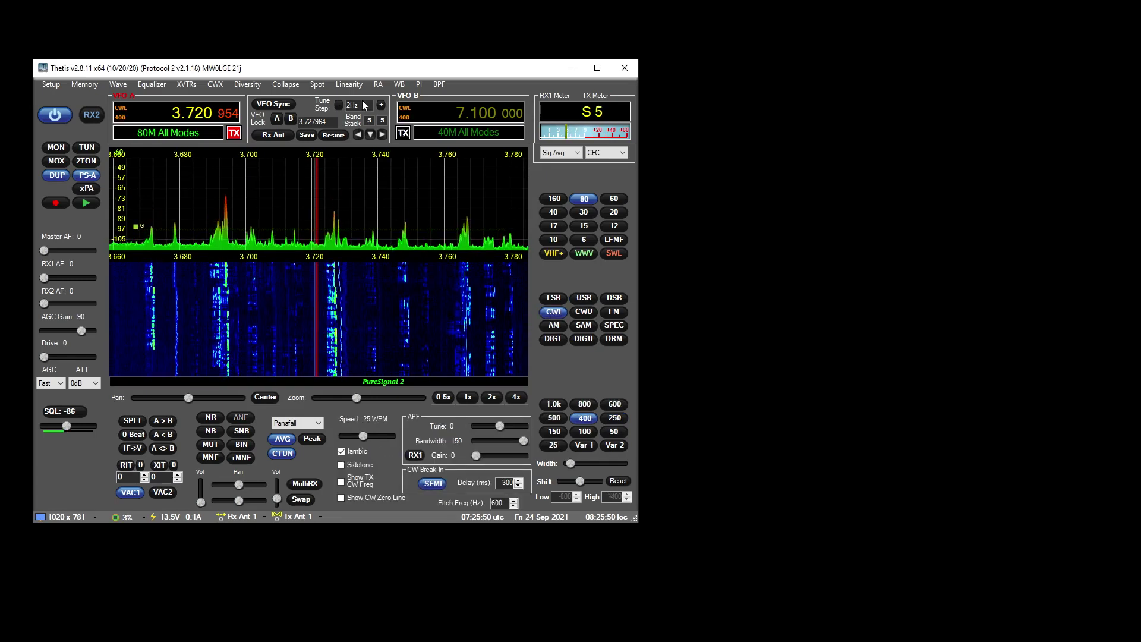
pyautogui.click(573, 298)
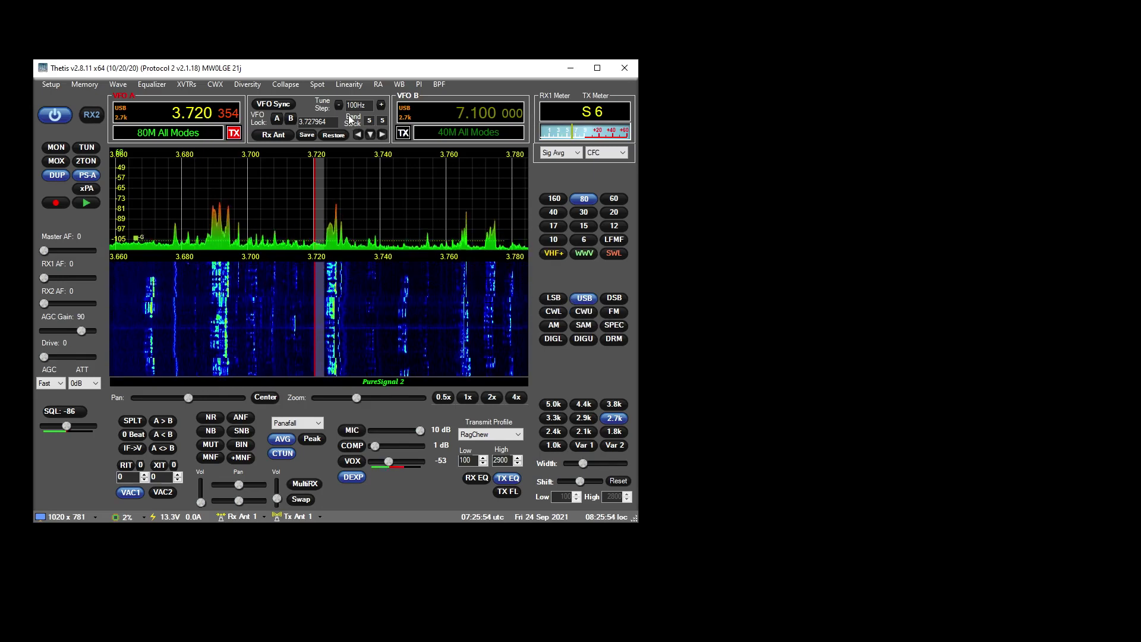
pyautogui.click(557, 299)
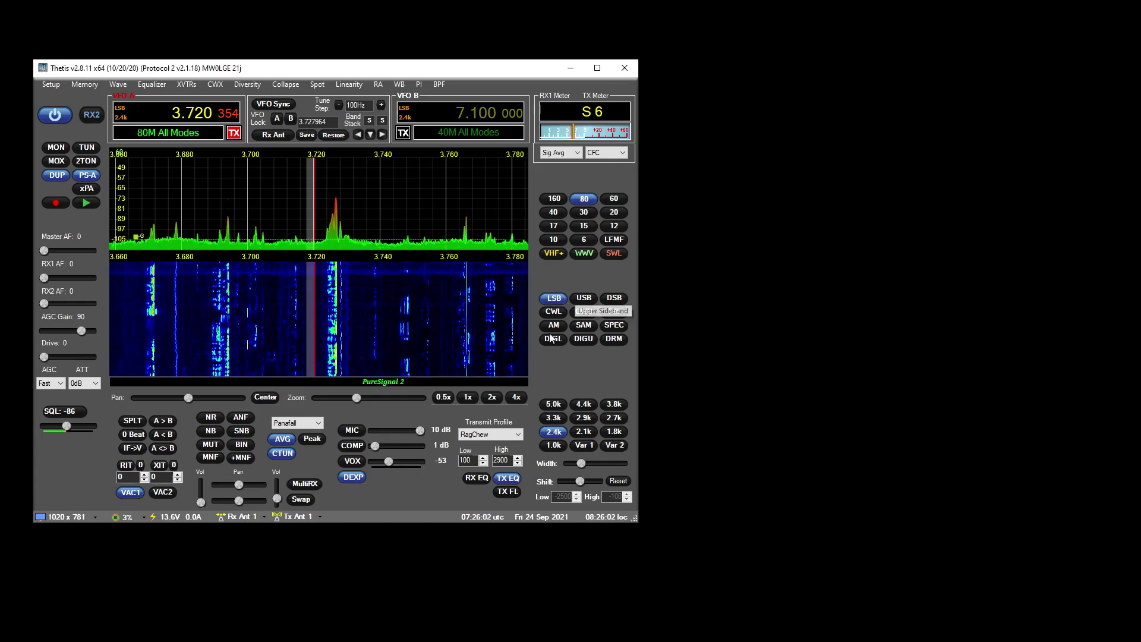
pyautogui.click(572, 298)
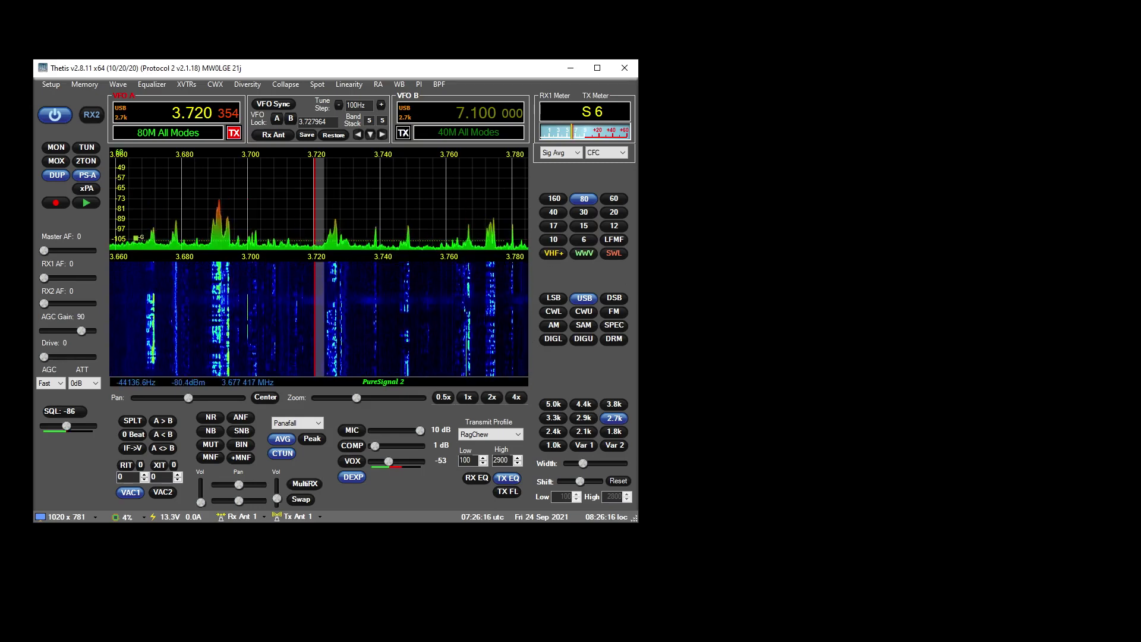
# Enable RX2, switch its mode to CWL and back to USB to show tune step recovery is RX1 only, and disable RX2.
pyautogui.click(92, 115)
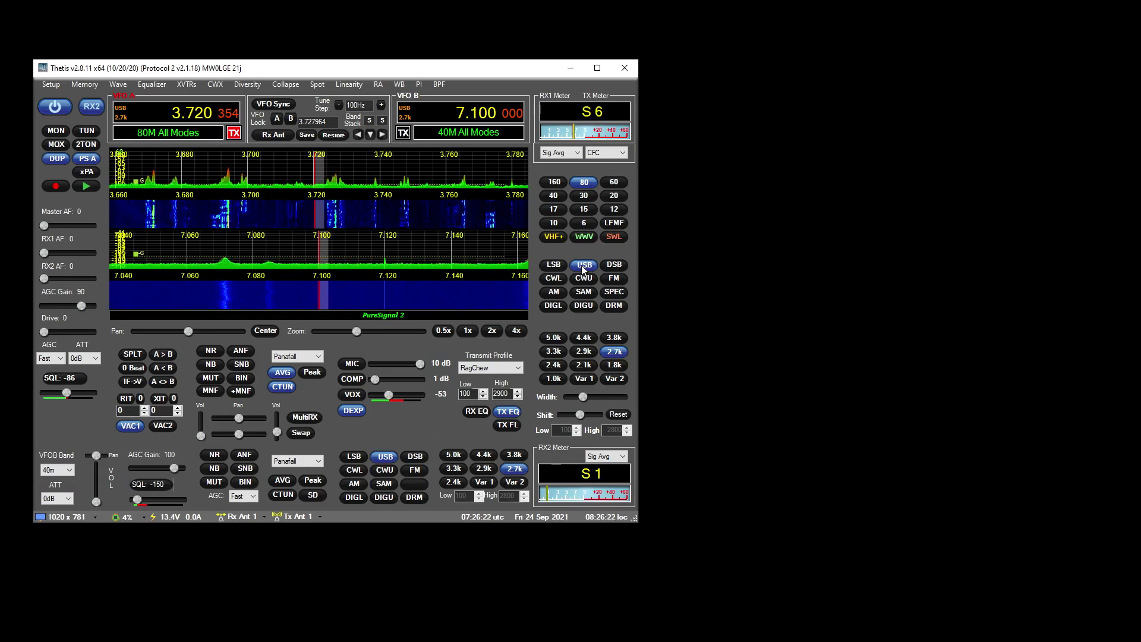
pyautogui.click(354, 470)
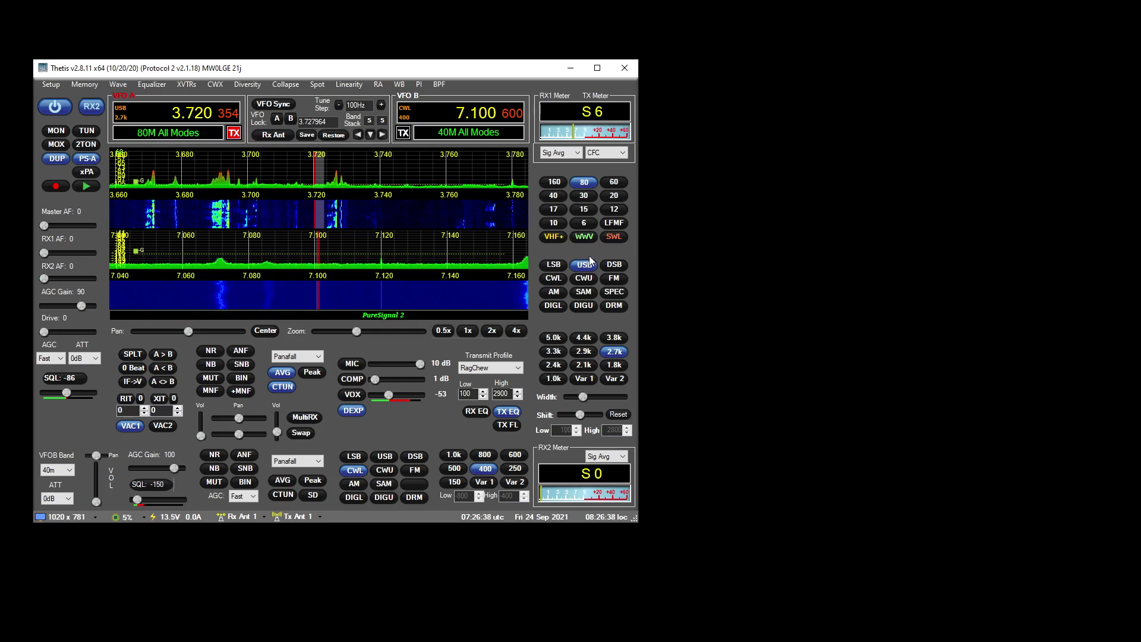
pyautogui.click(383, 461)
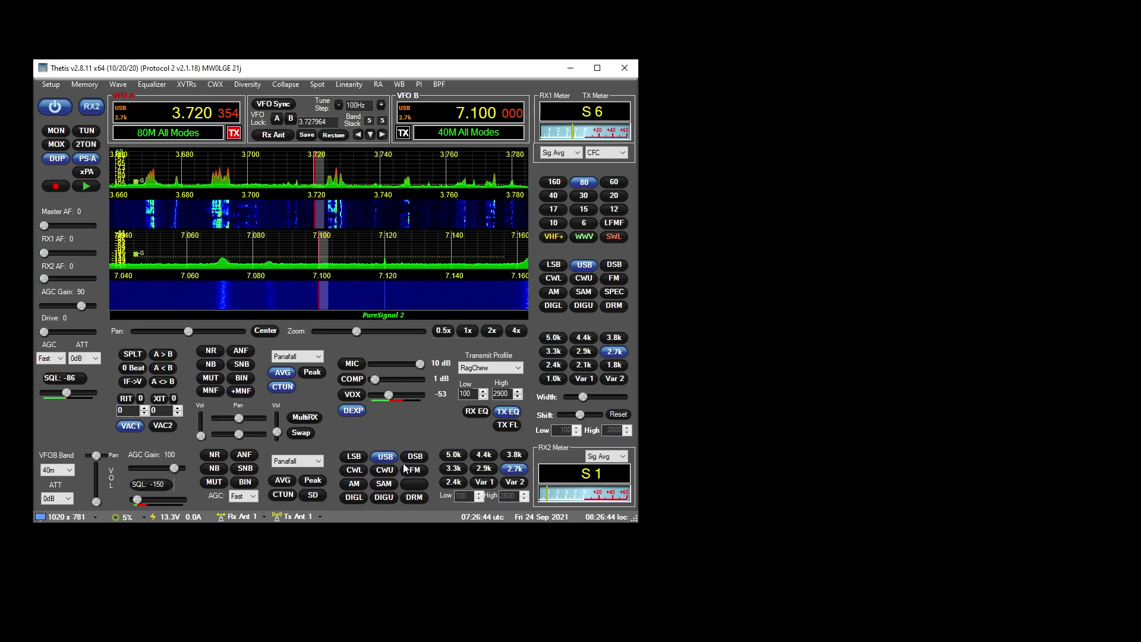
pyautogui.click(88, 109)
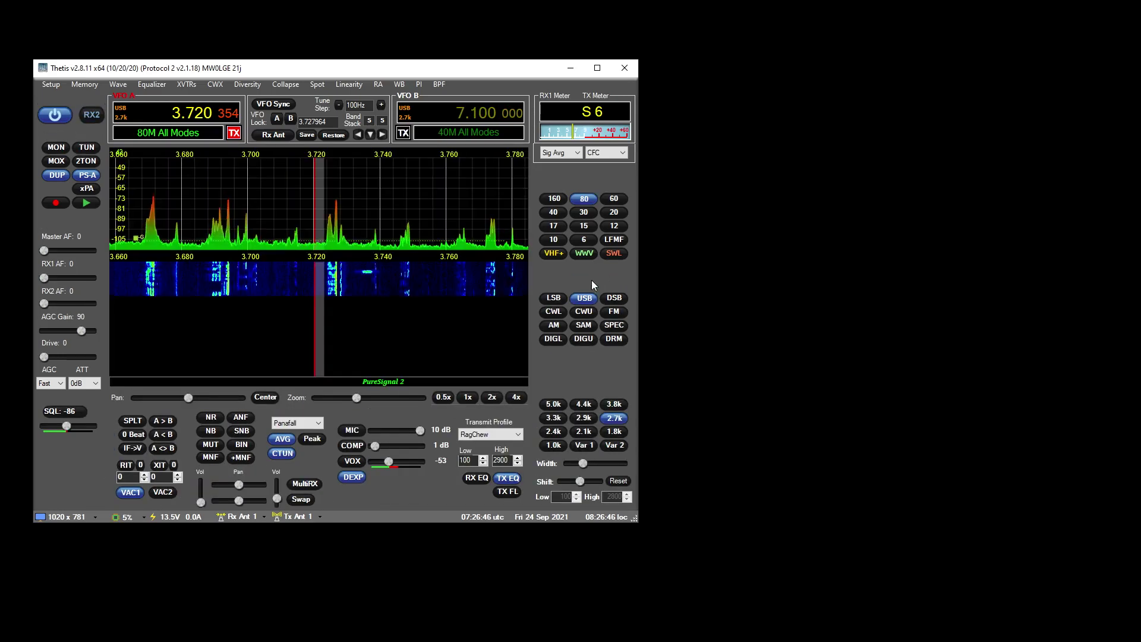
# Switch RX1 to CWL, CWU and back to USB to compare their stored tune steps.
pyautogui.click(555, 311)
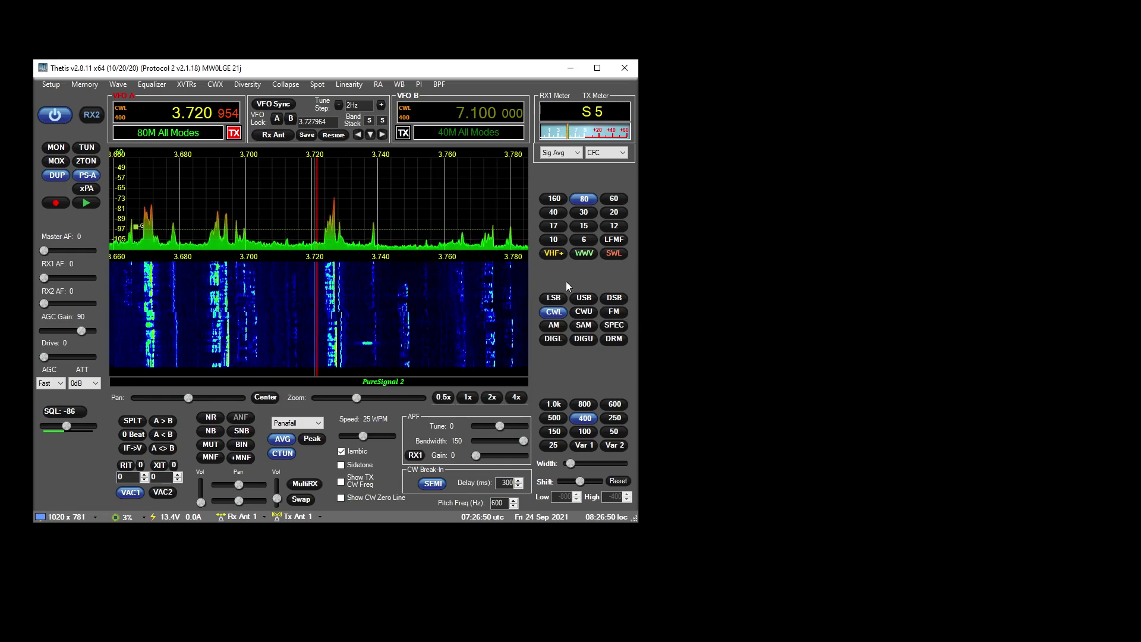
pyautogui.click(584, 311)
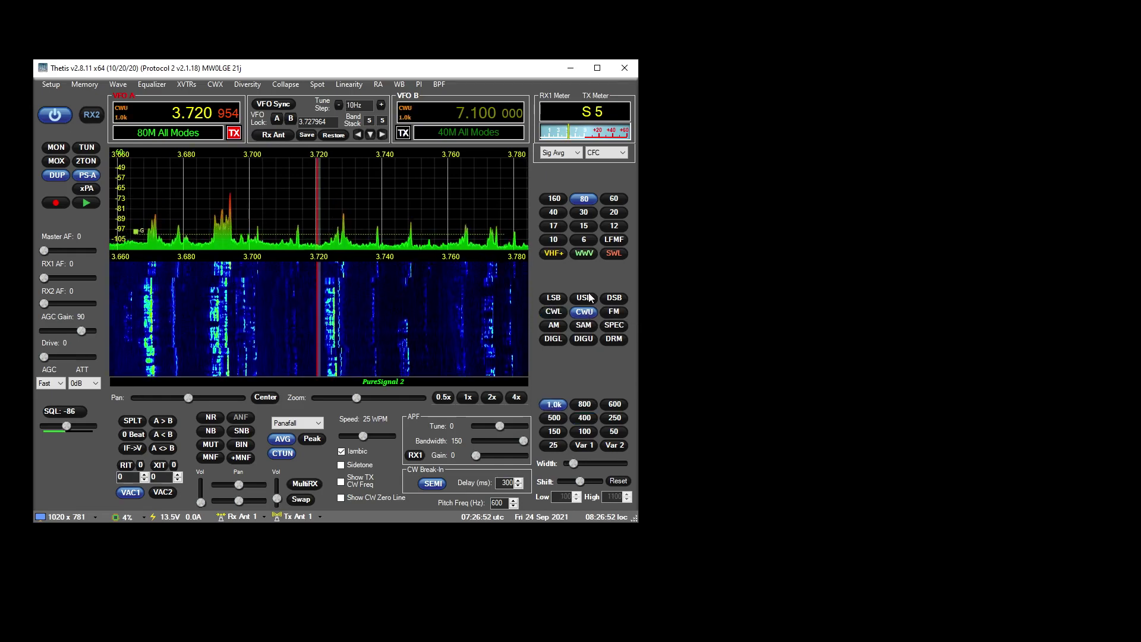
pyautogui.click(585, 298)
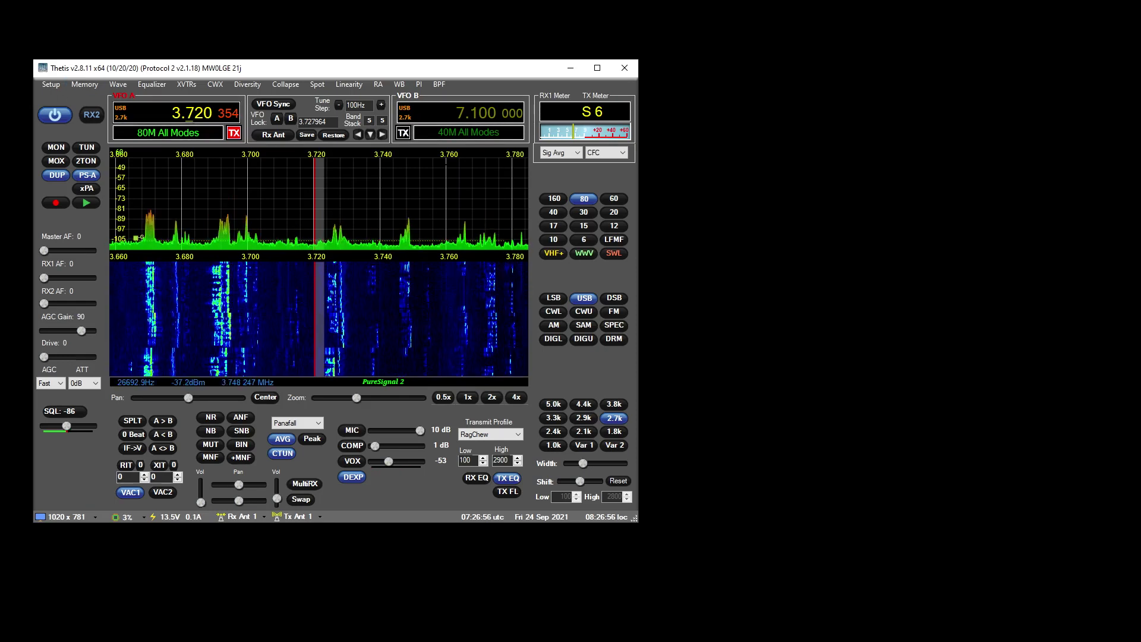
# Reopen the Setup options to check the Recover TuneStep per Mode for RX1 setting, and cancel out of Setup.
pyautogui.click(51, 84)
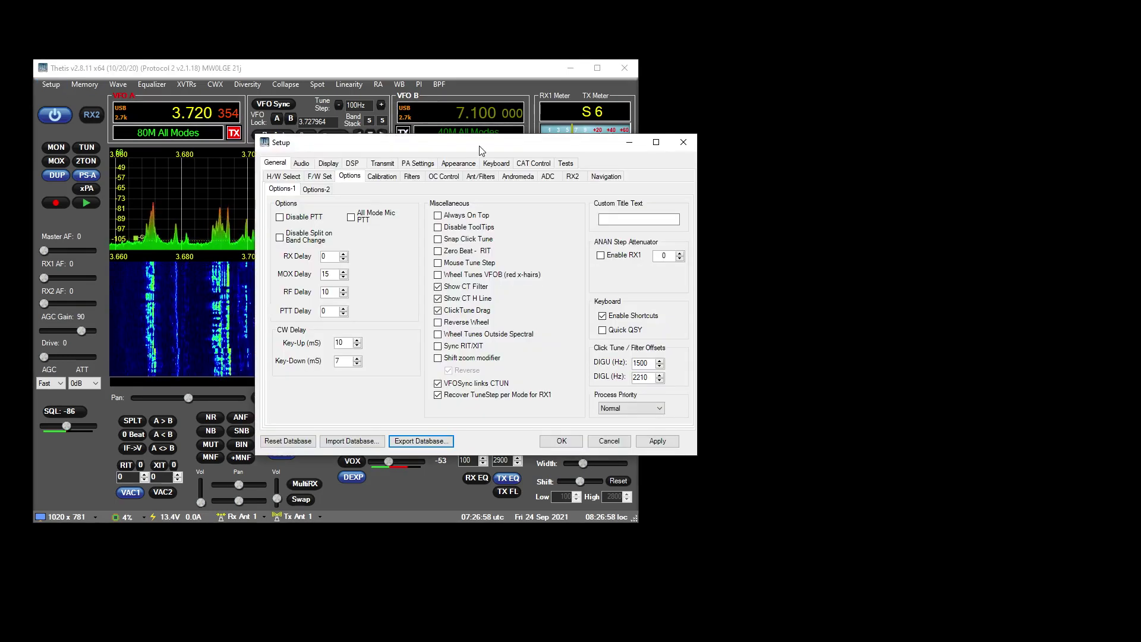
pyautogui.moveTo(481, 150); pyautogui.dragTo(439, 170)
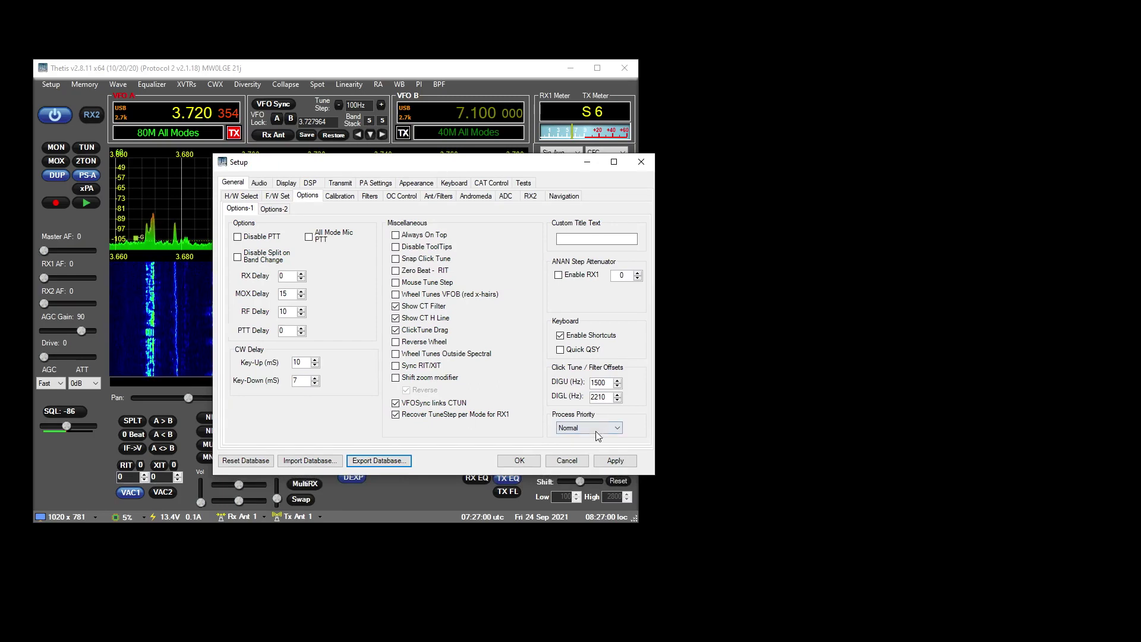
pyautogui.click(567, 460)
# Bring up the 21a_changes notes to review the 1dB midi waterfall entry, and move them out of view.
pyautogui.hotkey('alt', 'Tab')
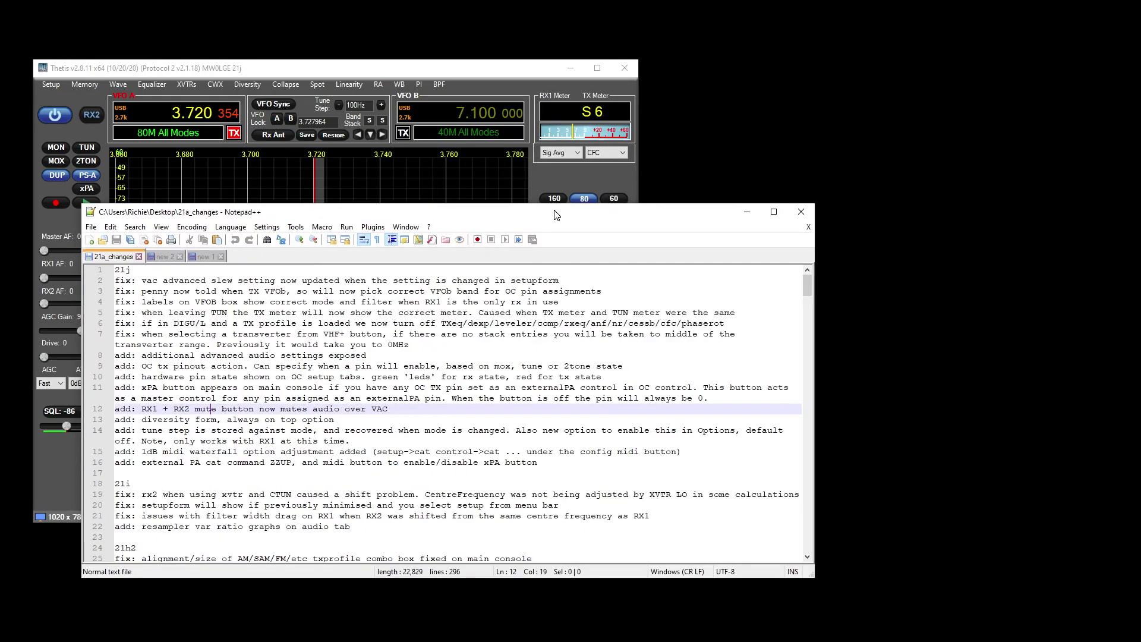
pyautogui.moveTo(556, 215); pyautogui.dragTo(570, 199)
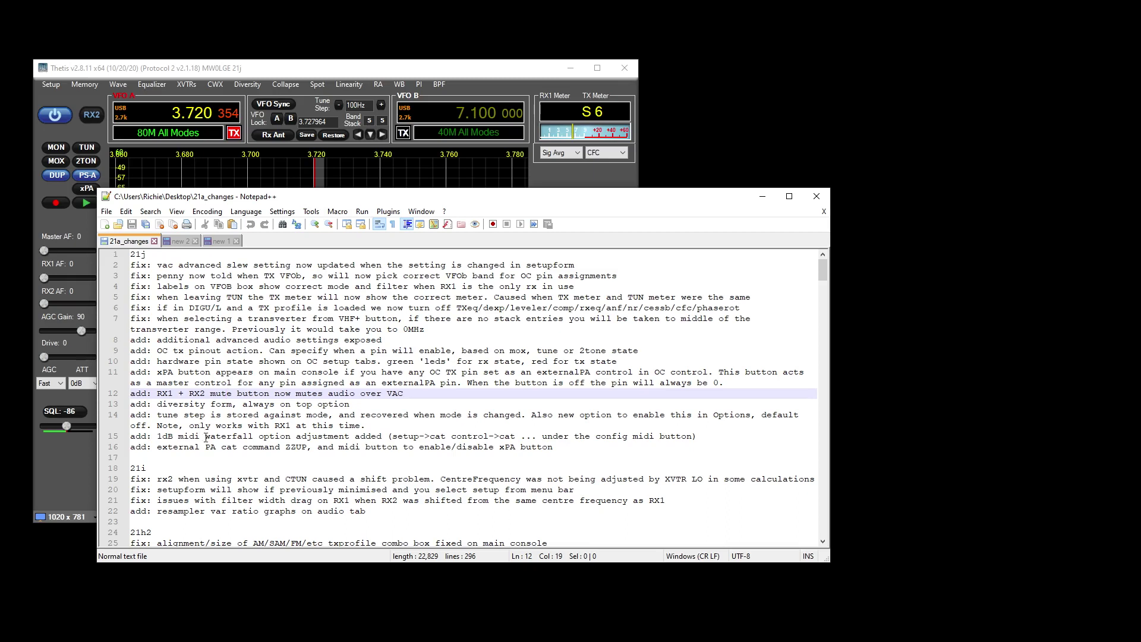
pyautogui.moveTo(346, 205); pyautogui.dragTo(281, 640)
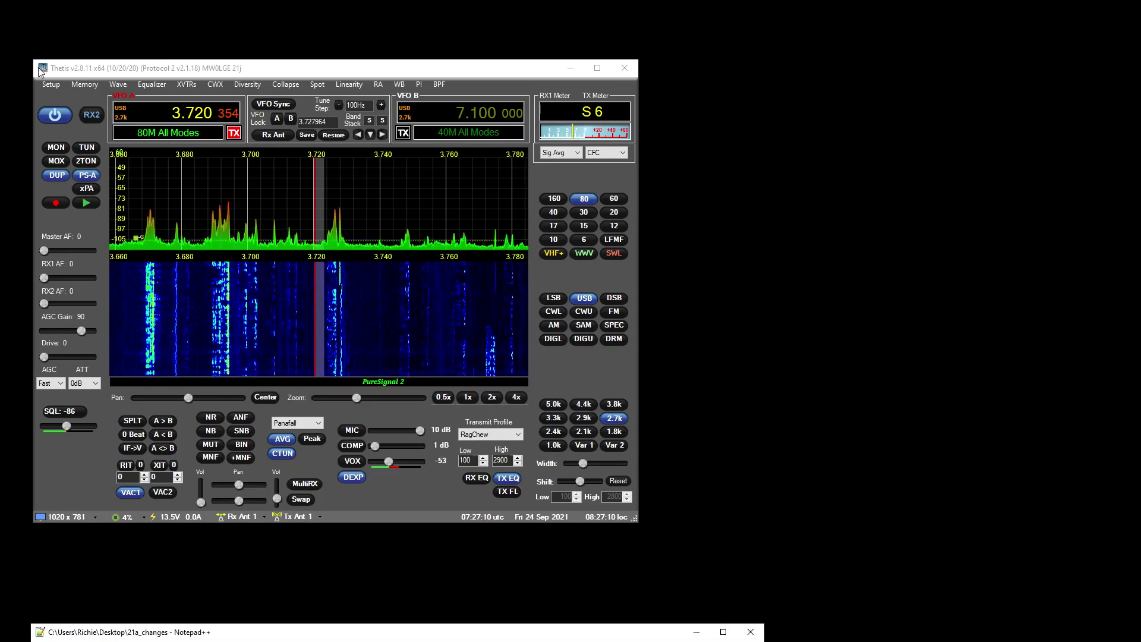
# Open the CAT Control settings in Setup to show the 1dB waterfall step option, and close Setup.
pyautogui.click(48, 83)
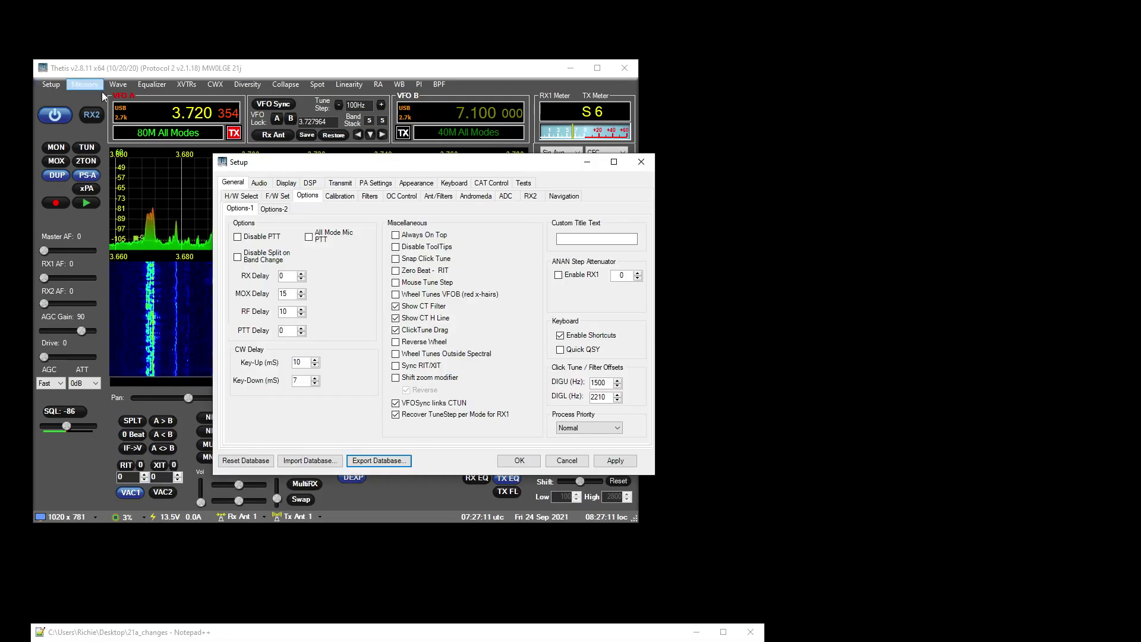
pyautogui.click(482, 186)
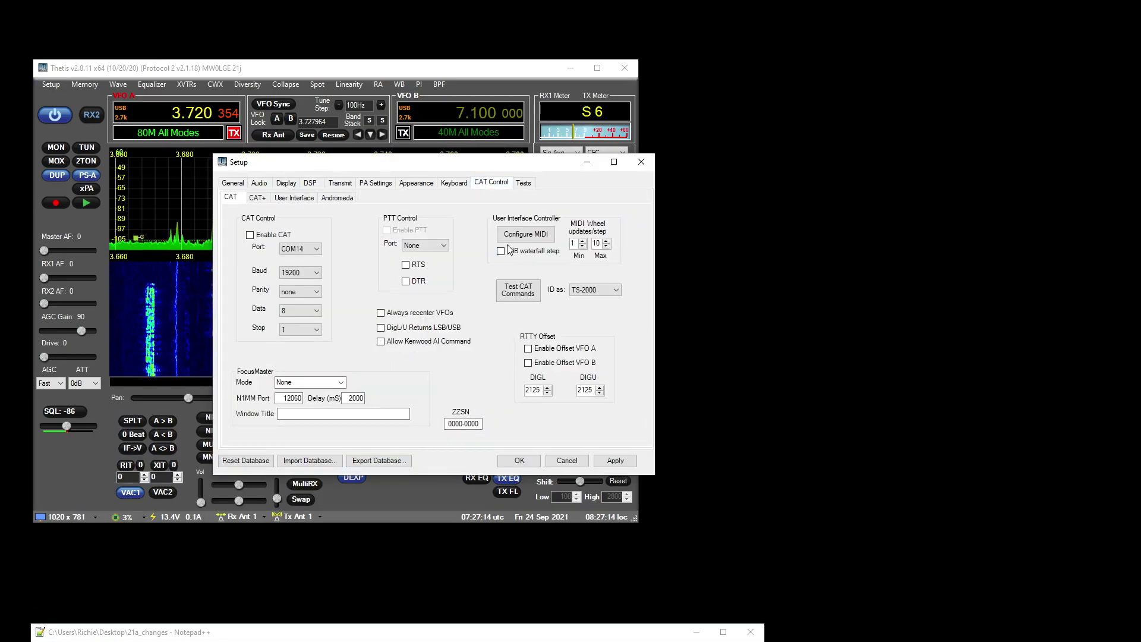
pyautogui.click(639, 163)
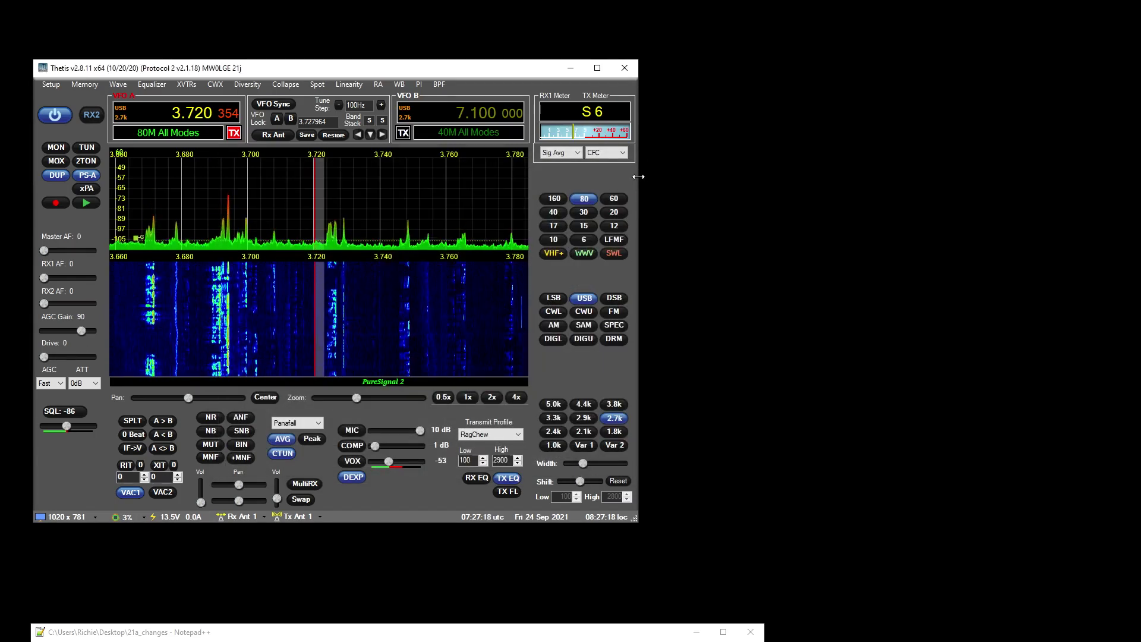
# Enlarge the Thetis window to about 1743 x 923 and close the 21a_changes notes.
pyautogui.moveTo(640, 177); pyautogui.dragTo(882, 196)
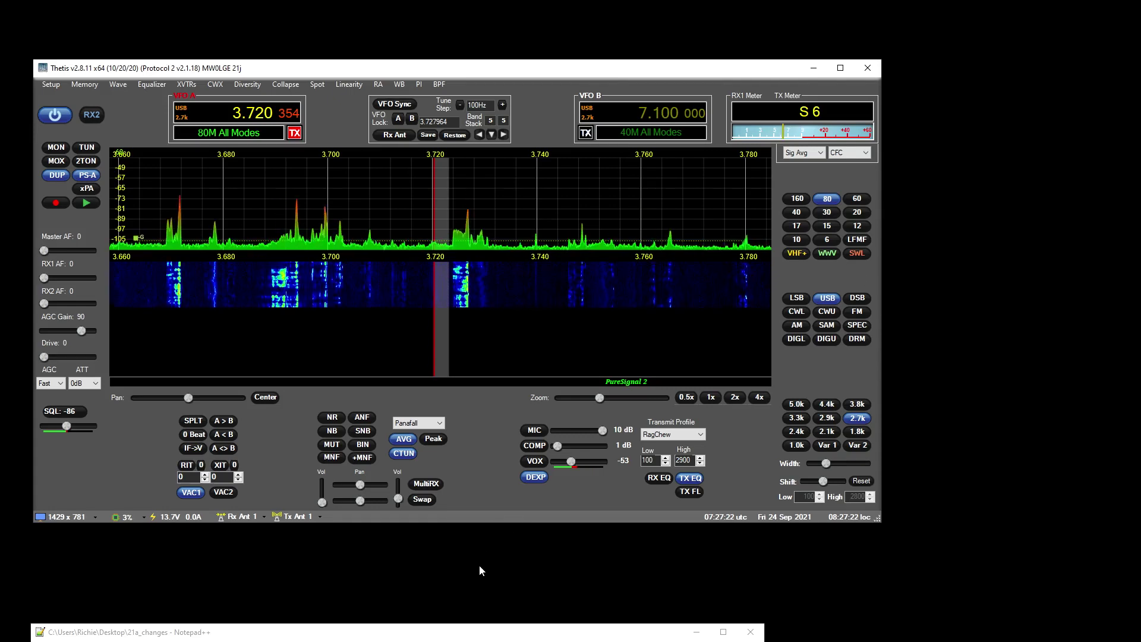
pyautogui.click(750, 635)
pyautogui.moveTo(973, 542); pyautogui.dragTo(1067, 605)
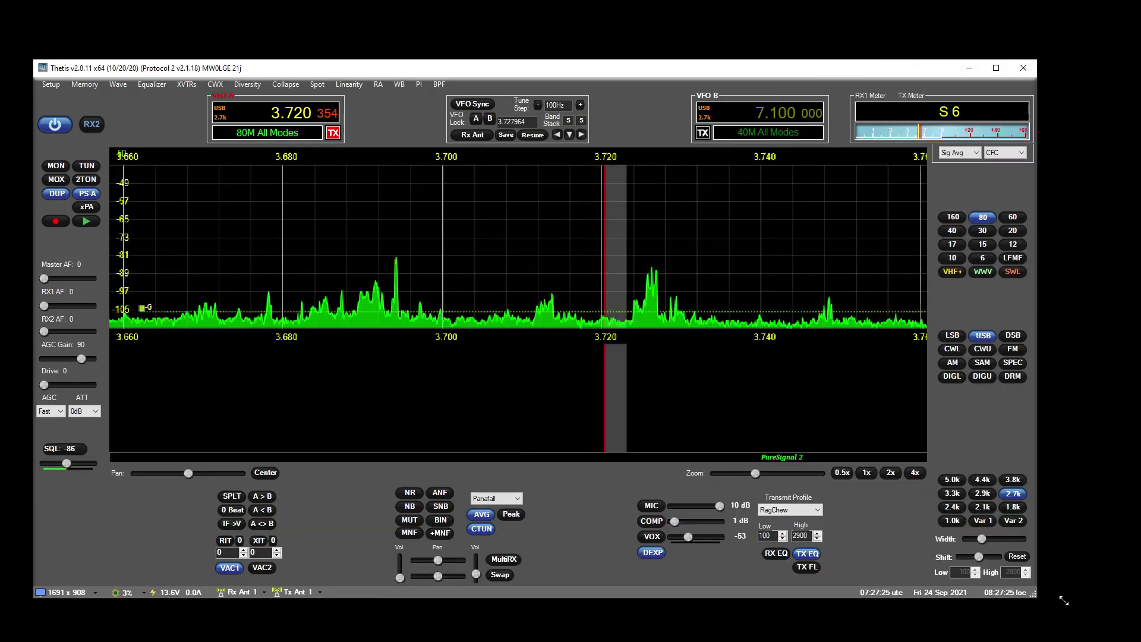
# Open the OC Control settings in Setup to show the HF transmit pin actions and hardware pin state.
pyautogui.click(50, 84)
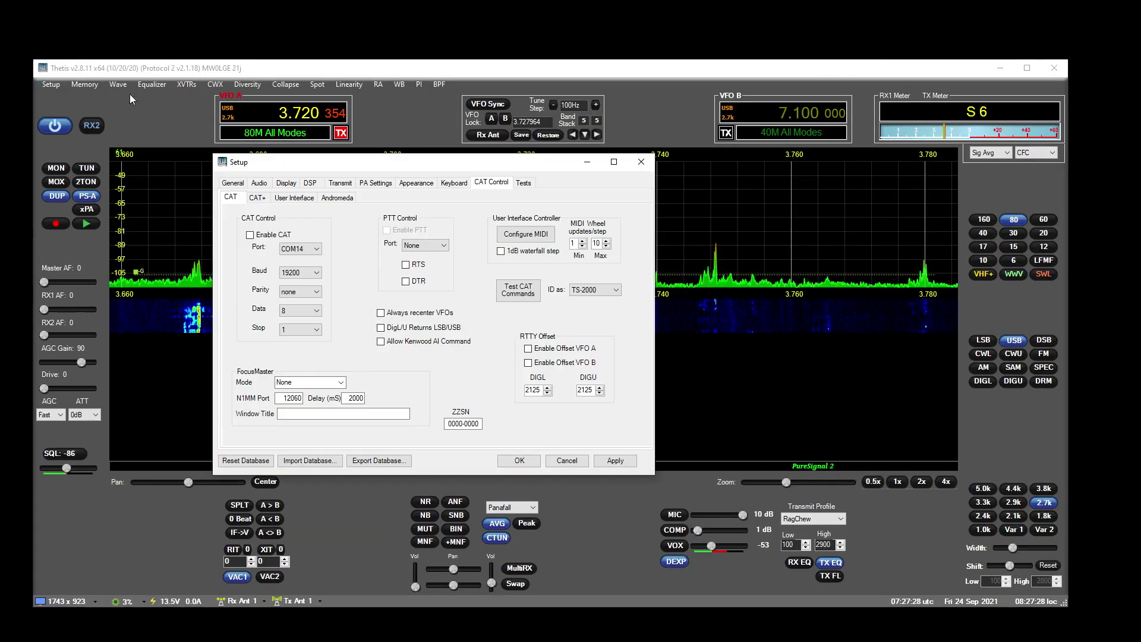
pyautogui.click(402, 196)
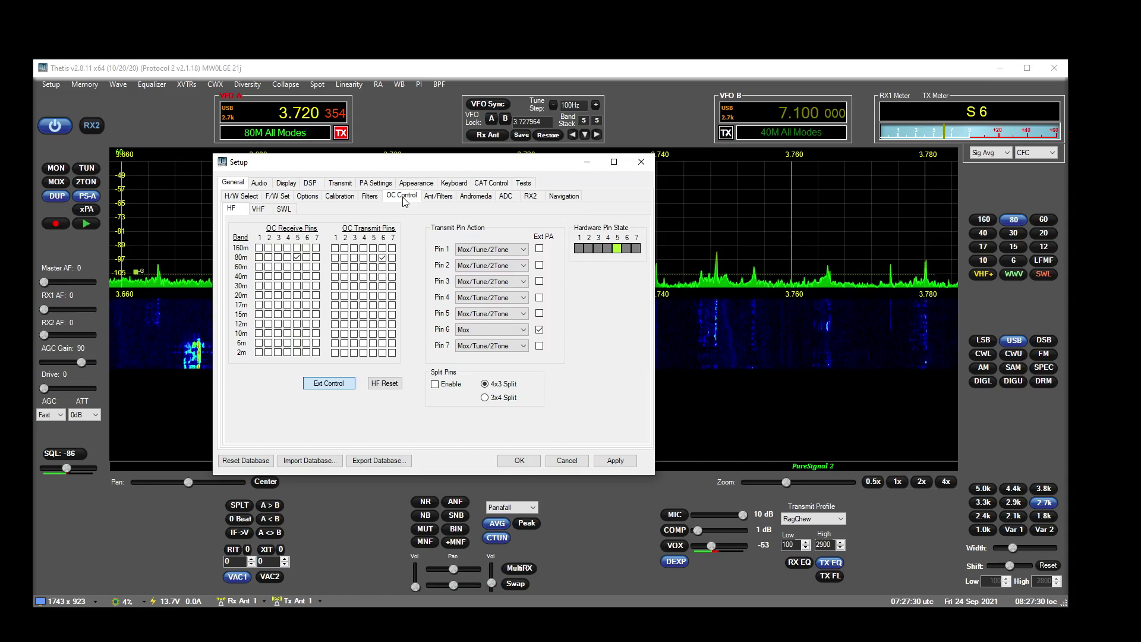